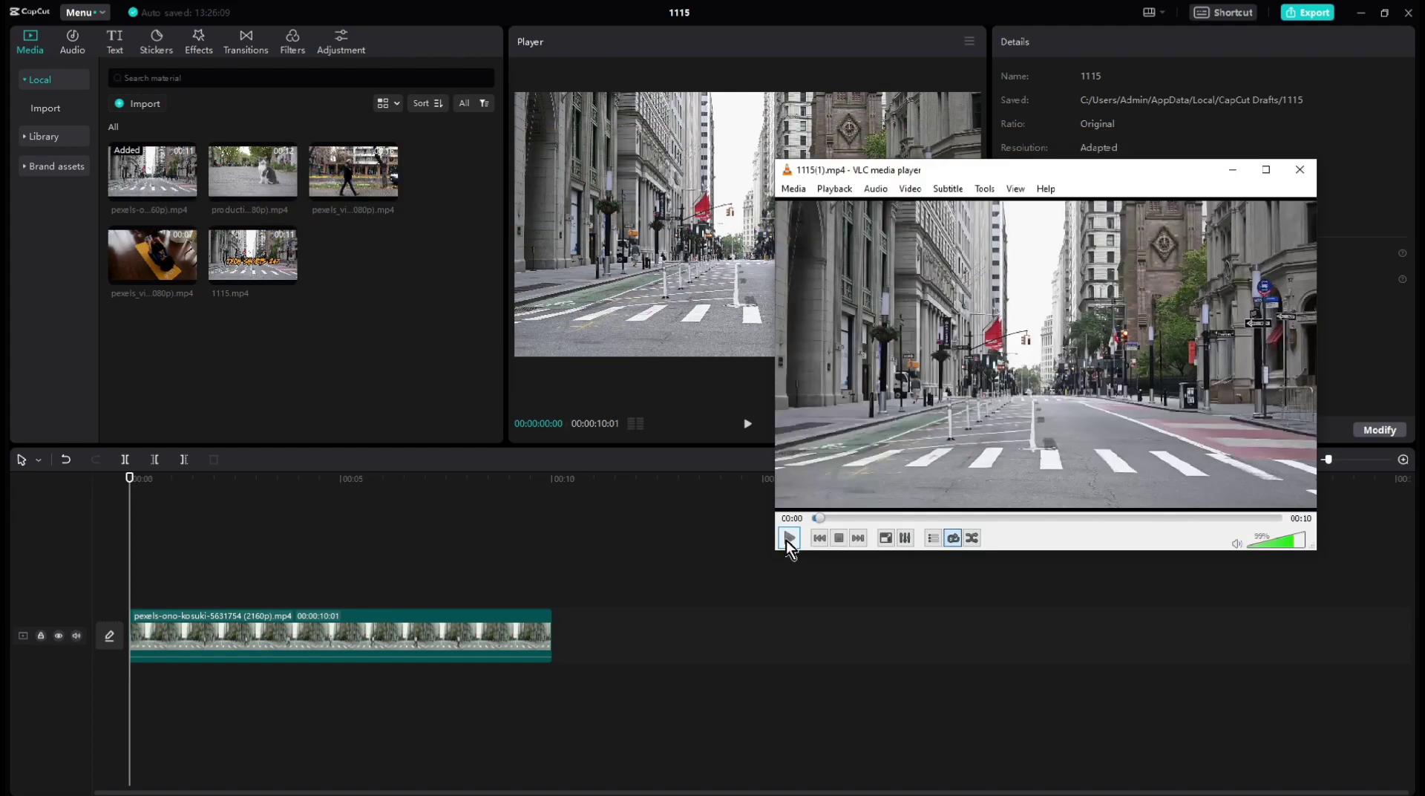
Play the finished example with 'TECH SHORTS' revealed behind the walking man.
click(786, 540)
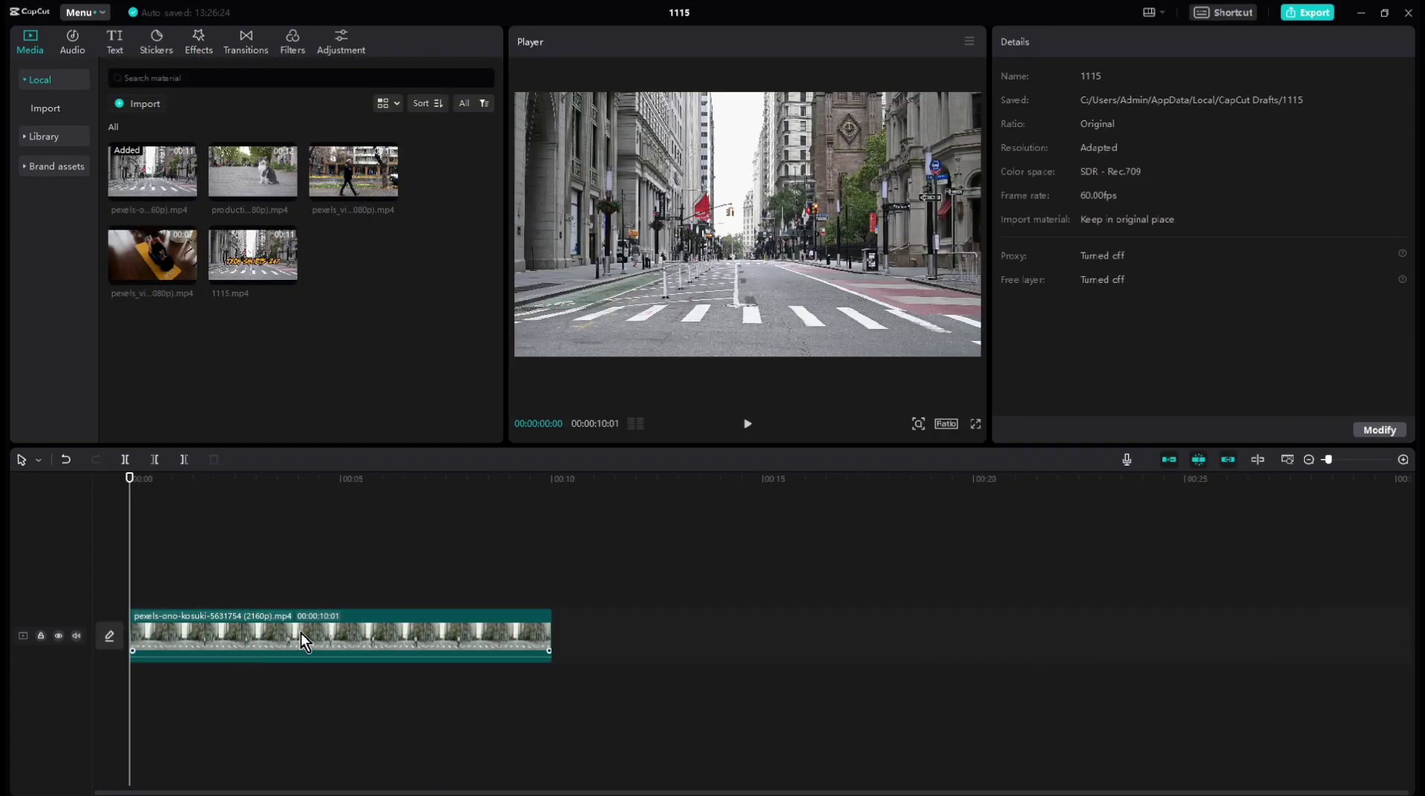
Add a text clip above the street footage reading 'Tech Shorts'.
click(299, 632)
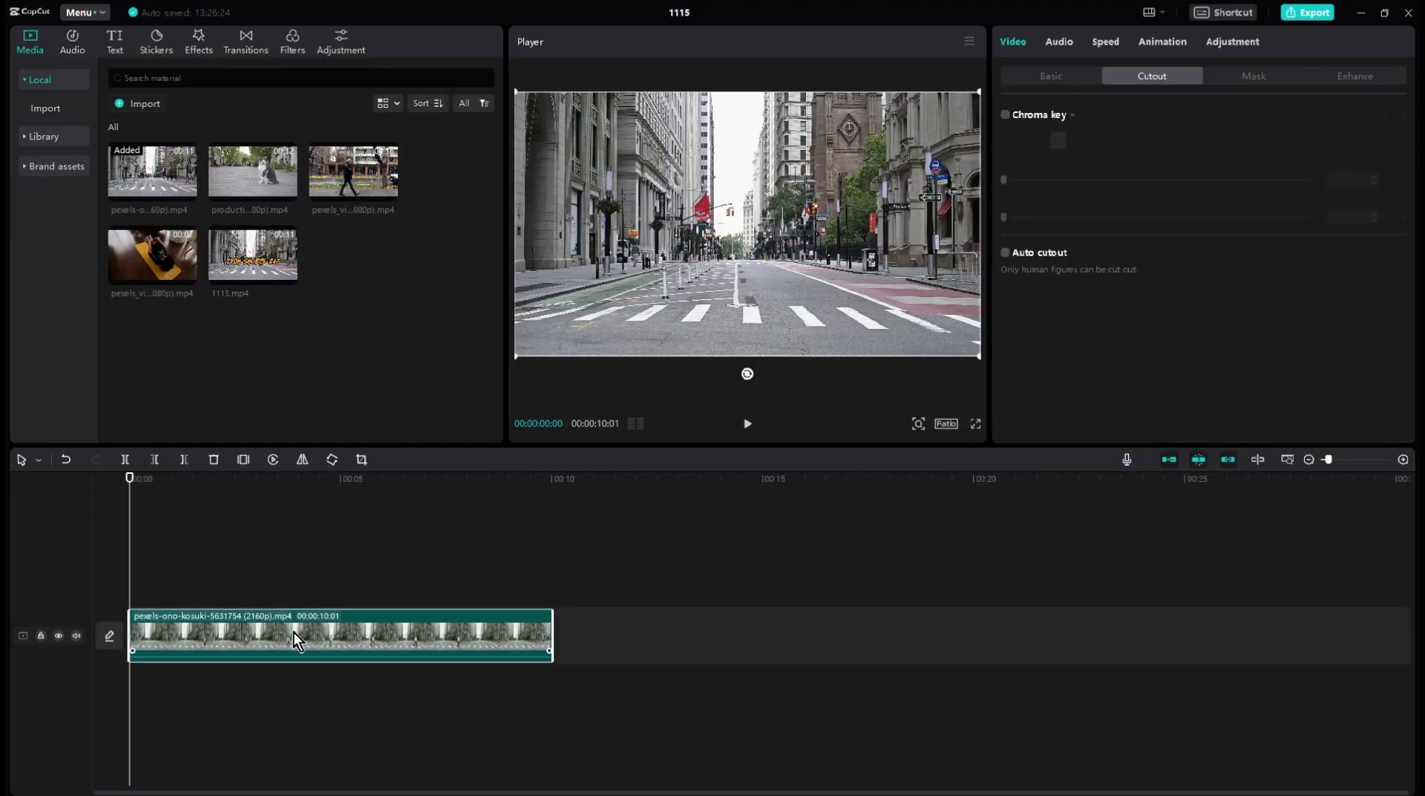
click(114, 45)
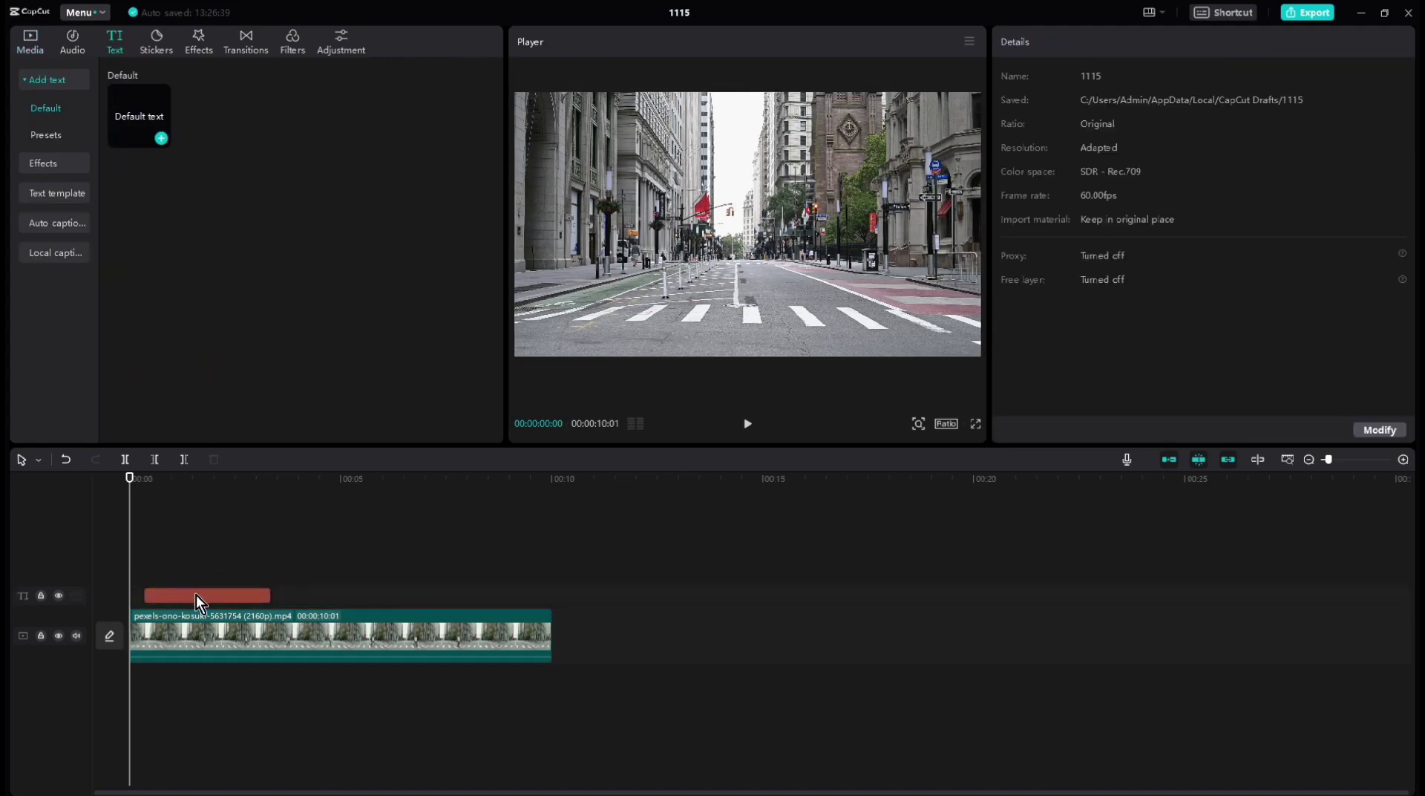
mouse_move(130, 119)
mouse_down()
mouse_move(238, 600)
mouse_move(222, 600)
mouse_move(328, 595)
mouse_move(553, 624)
mouse_up()
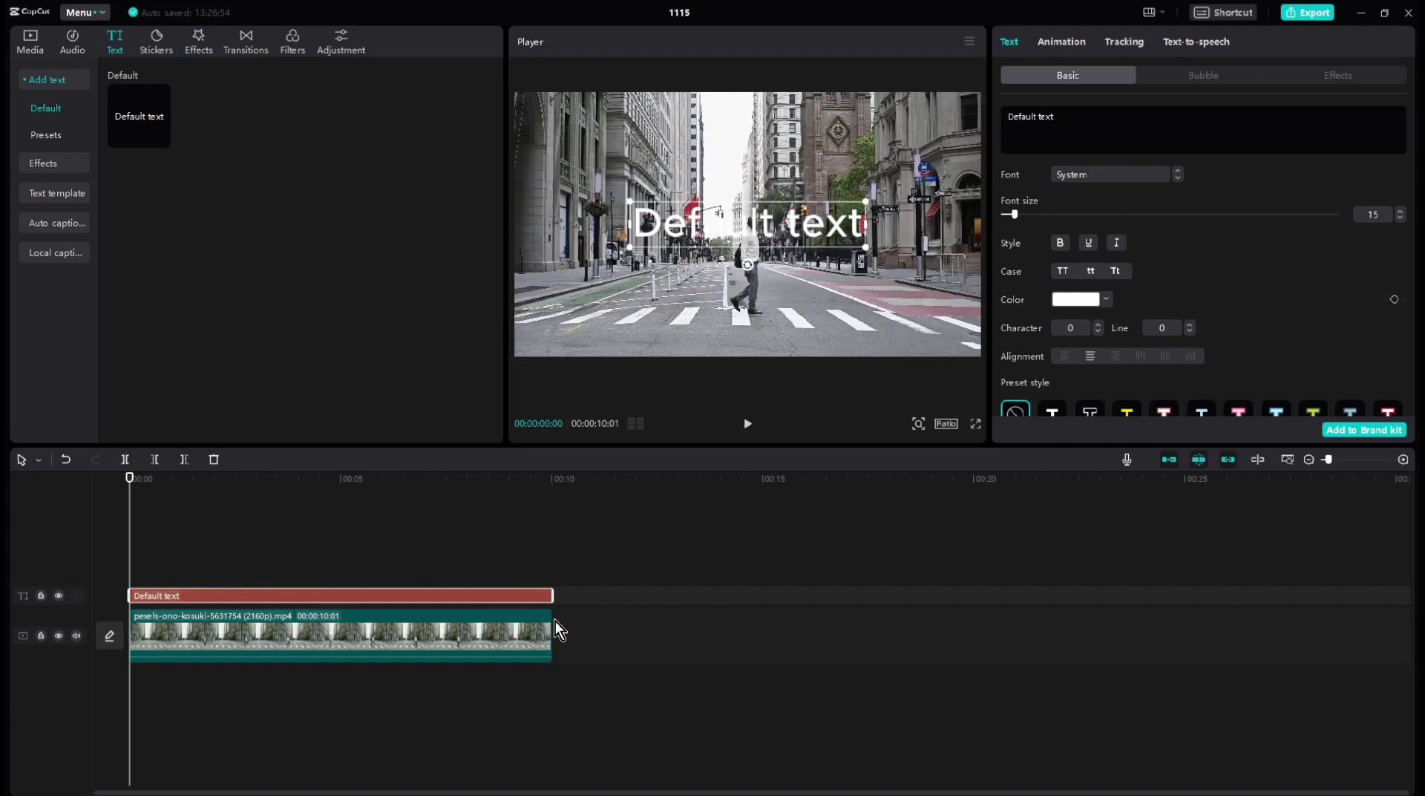
triple_click(1072, 124)
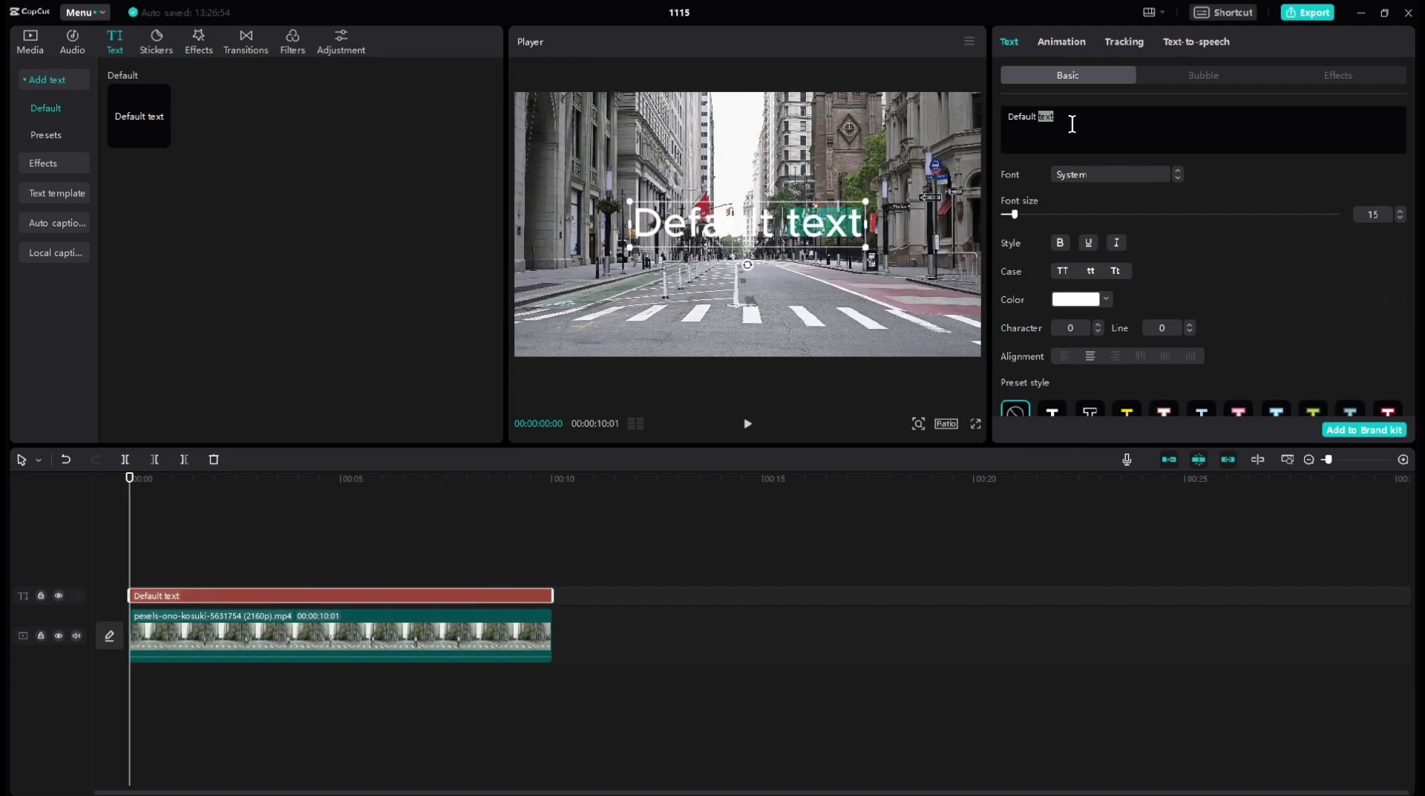
text(Tech Shorts)
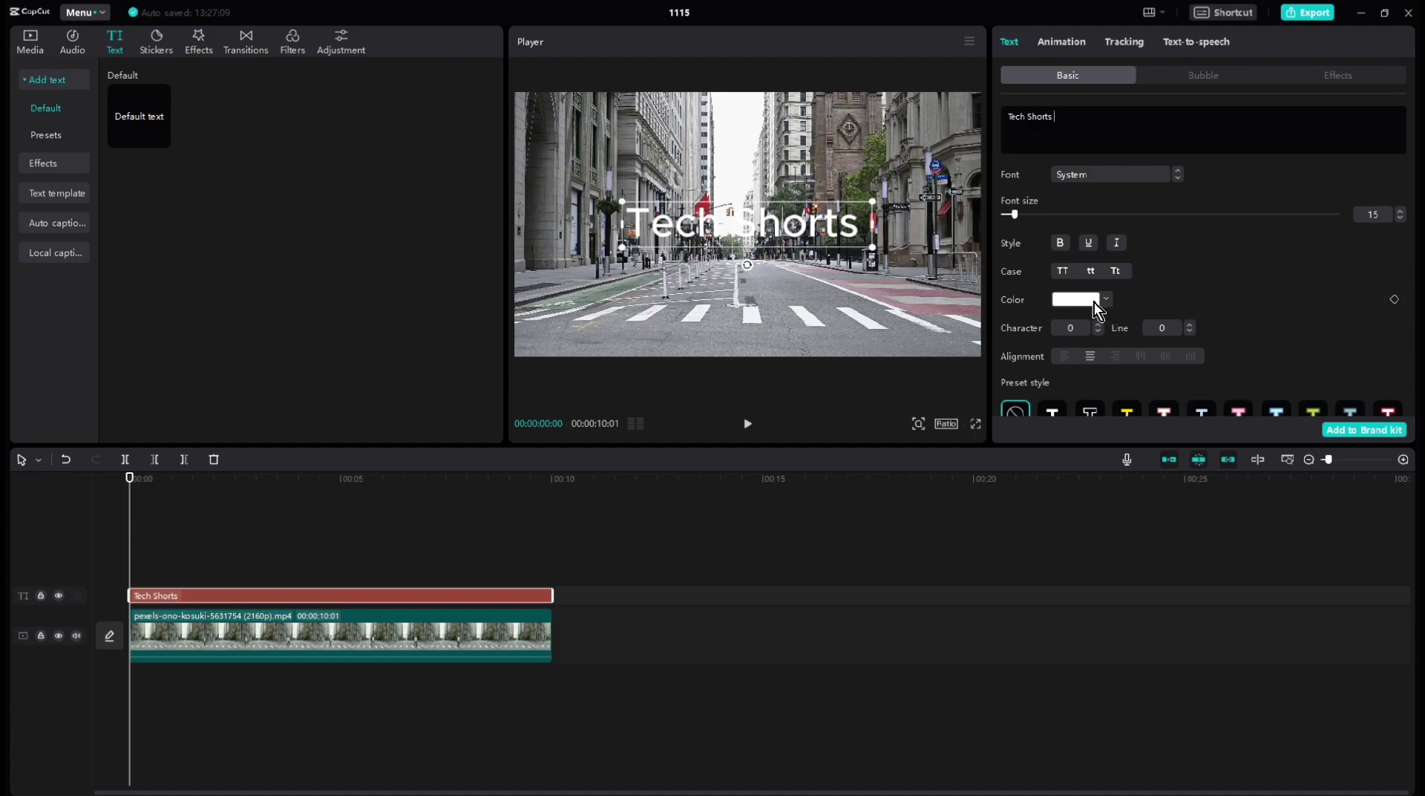
Colour the title yellow with a black stroke of thickness 35.
click(1094, 301)
click(1124, 529)
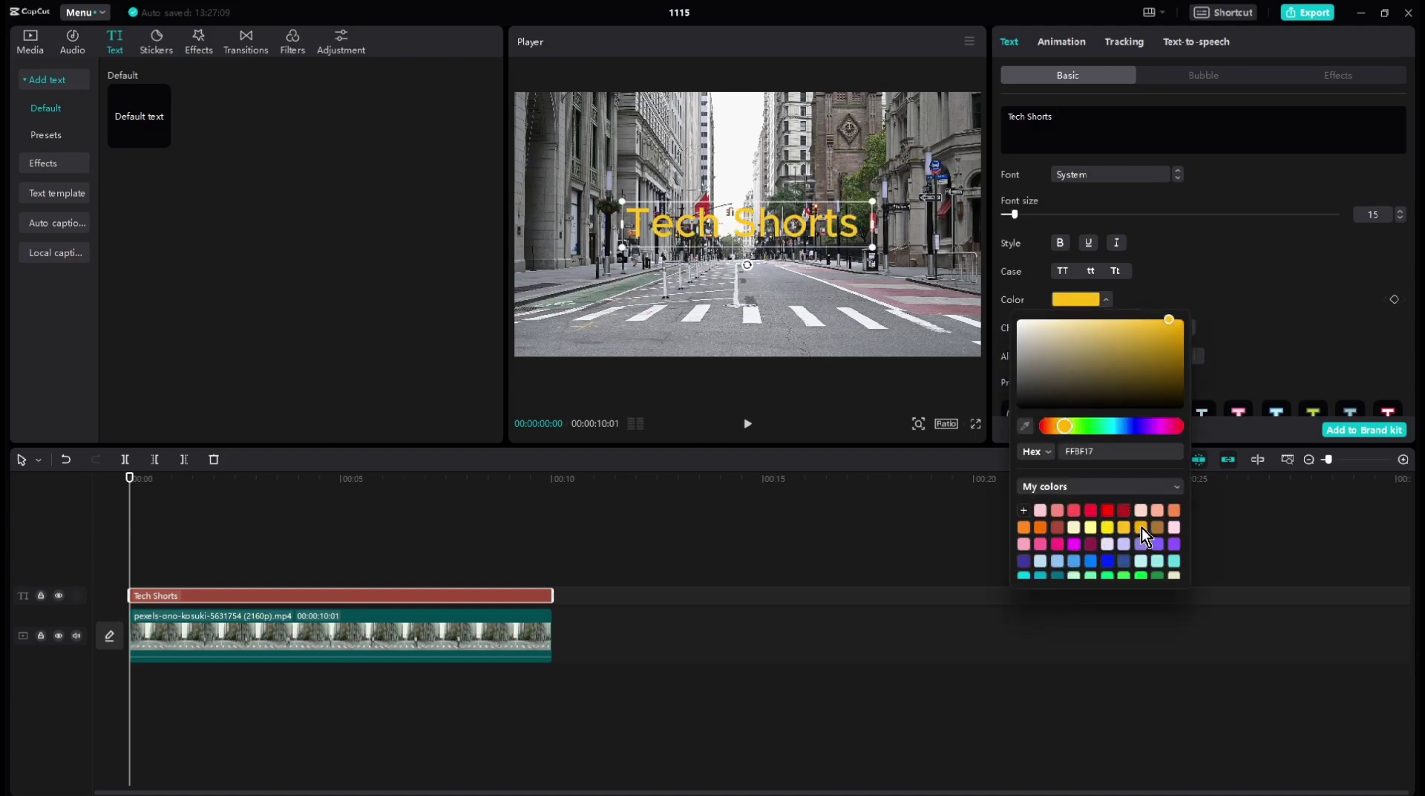
scroll(1134, 297, down, 3)
scroll(1134, 296, down, 2)
scroll(1134, 297, down, 2)
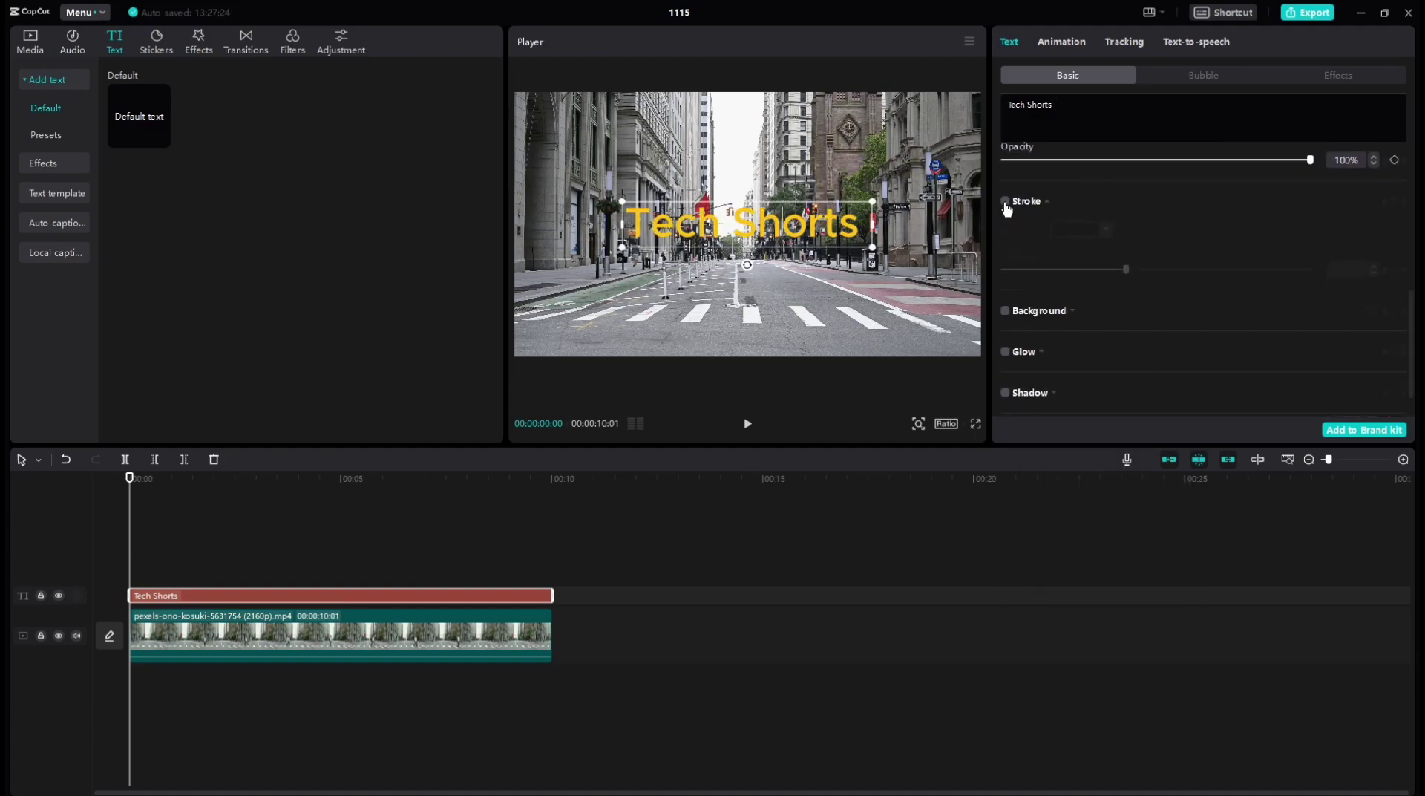
click(1005, 201)
drag(1126, 270, 1111, 269)
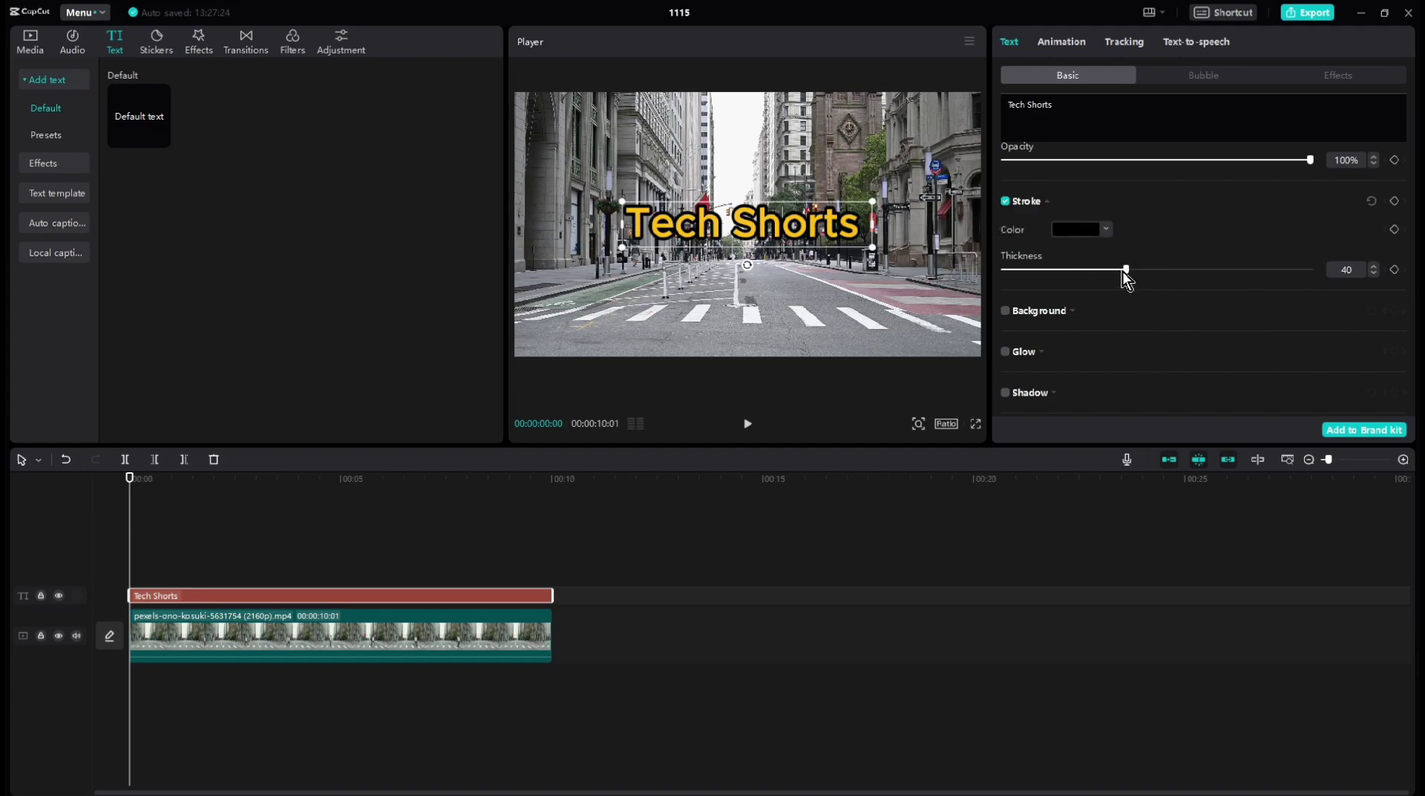
scroll(1111, 278, up, 1)
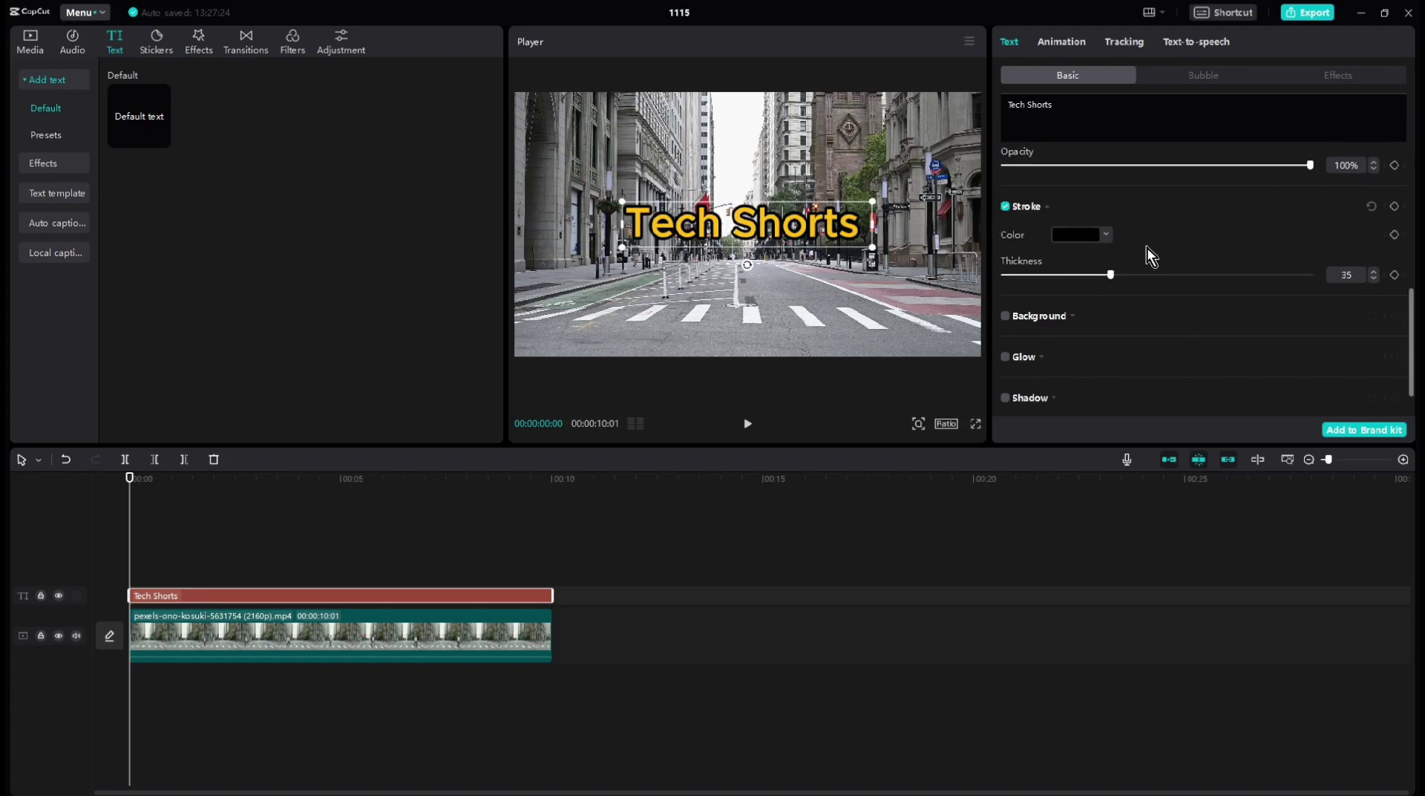
scroll(1147, 247, up, 3)
scroll(1137, 261, up, 2)
Switch the title to the AtomicMarker font and move it lower in the frame.
click(1115, 178)
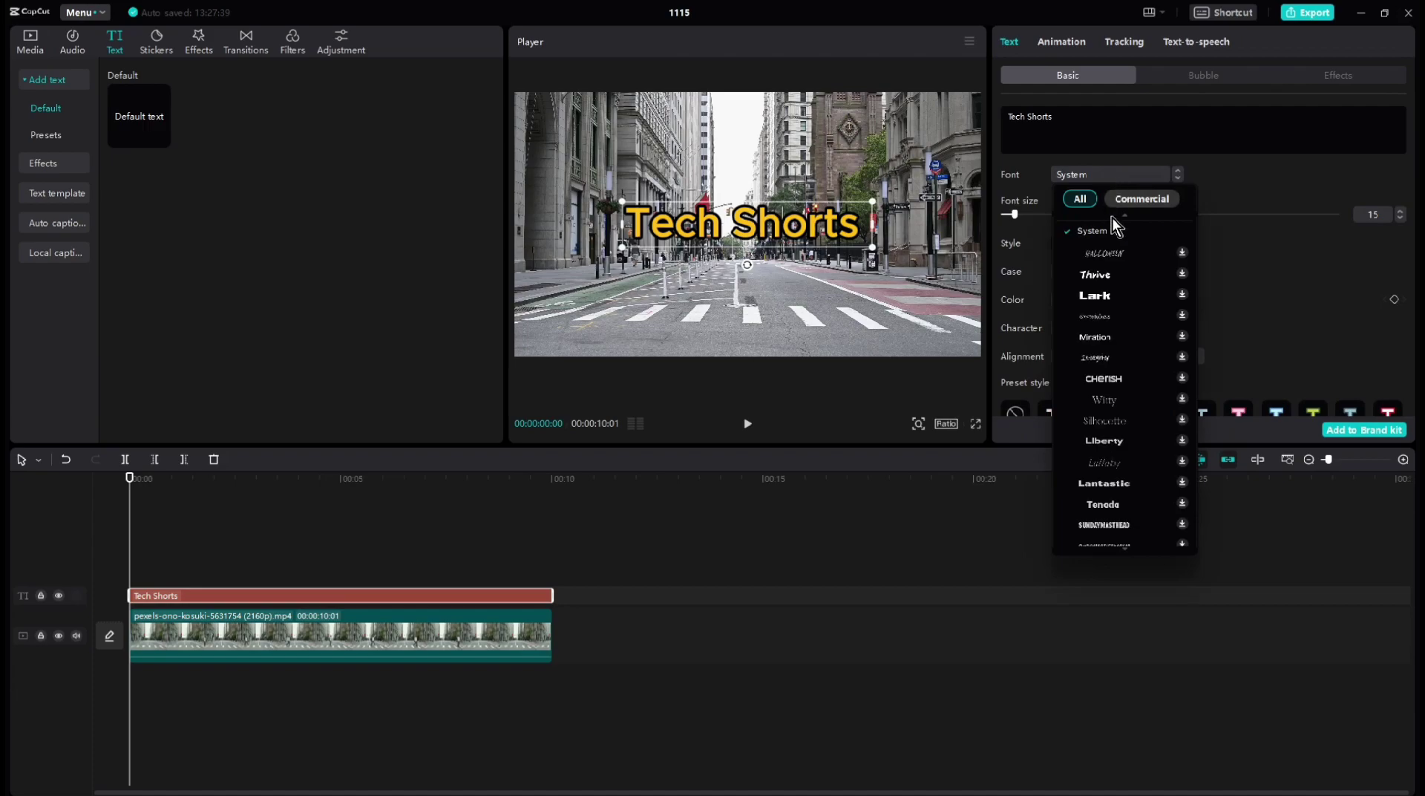
click(1146, 274)
click(1179, 181)
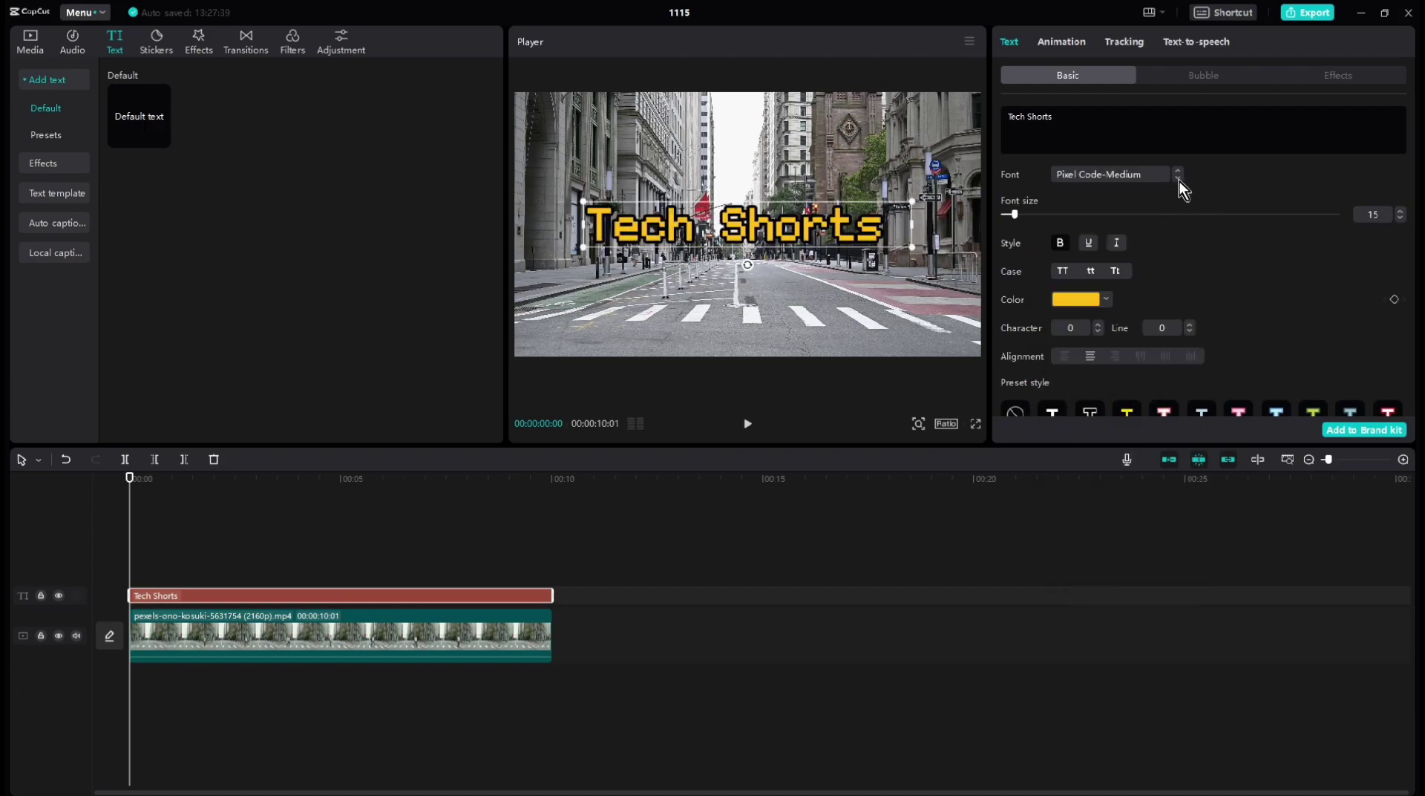
click(1178, 181)
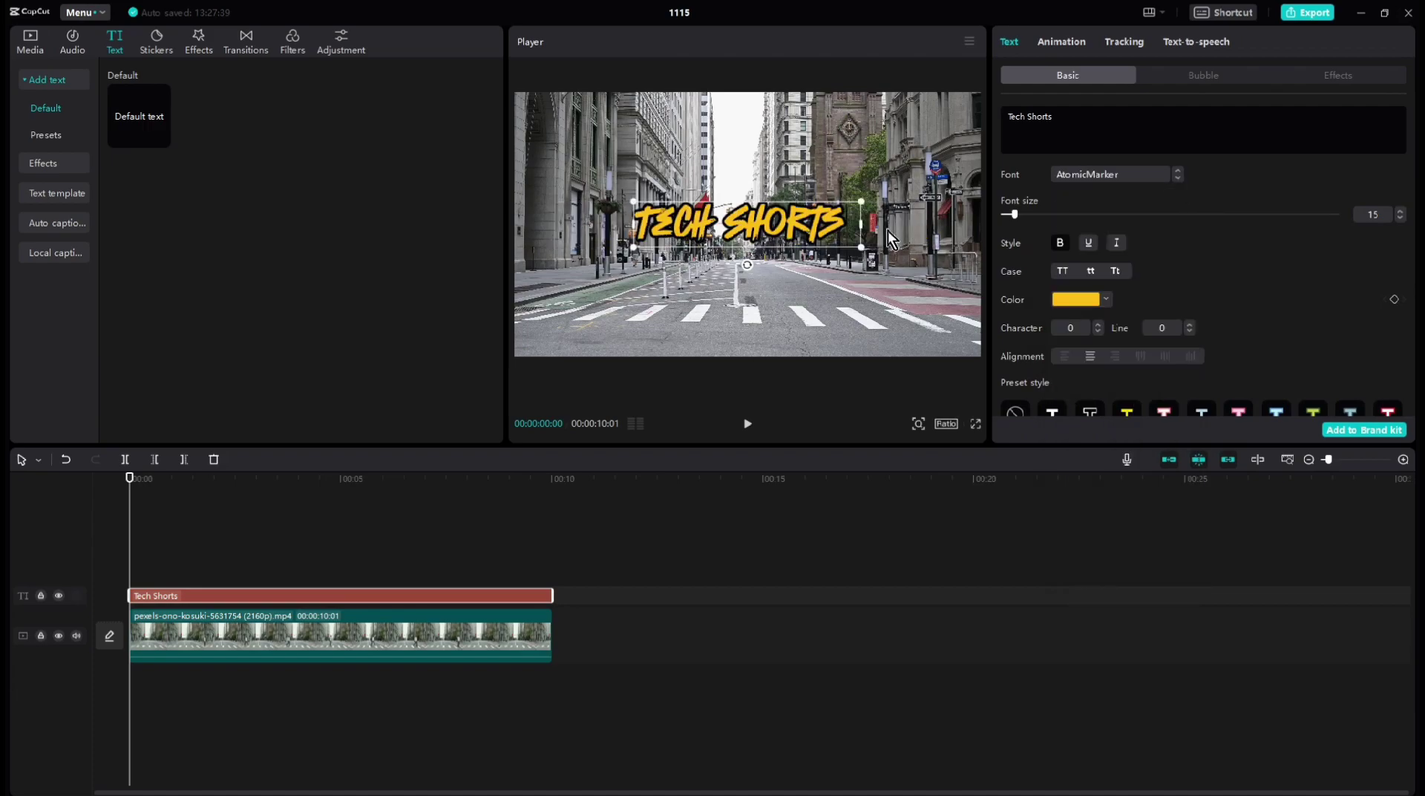
drag(798, 242, 786, 260)
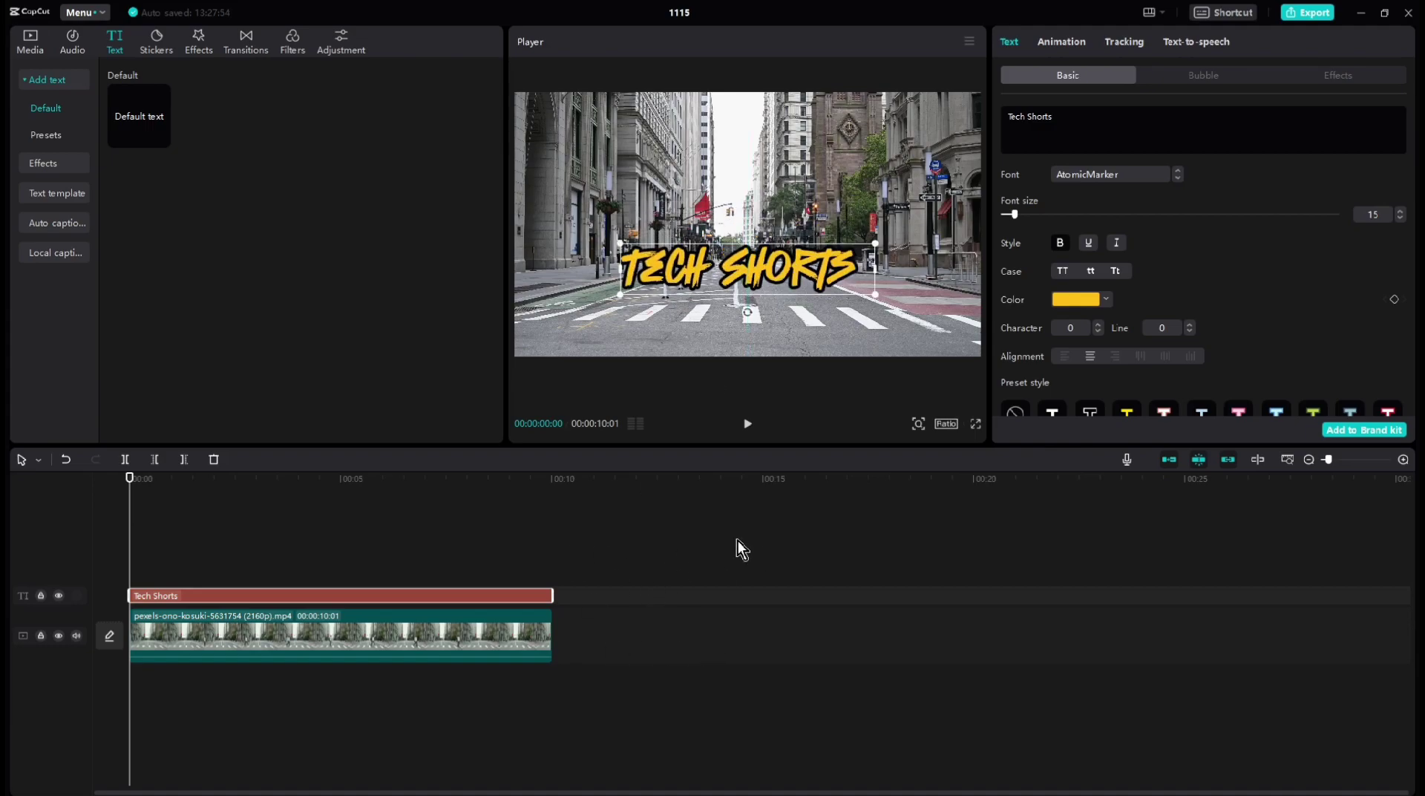
click(682, 540)
Preview the clip, nudge the title slightly up, and replay from the start.
click(747, 424)
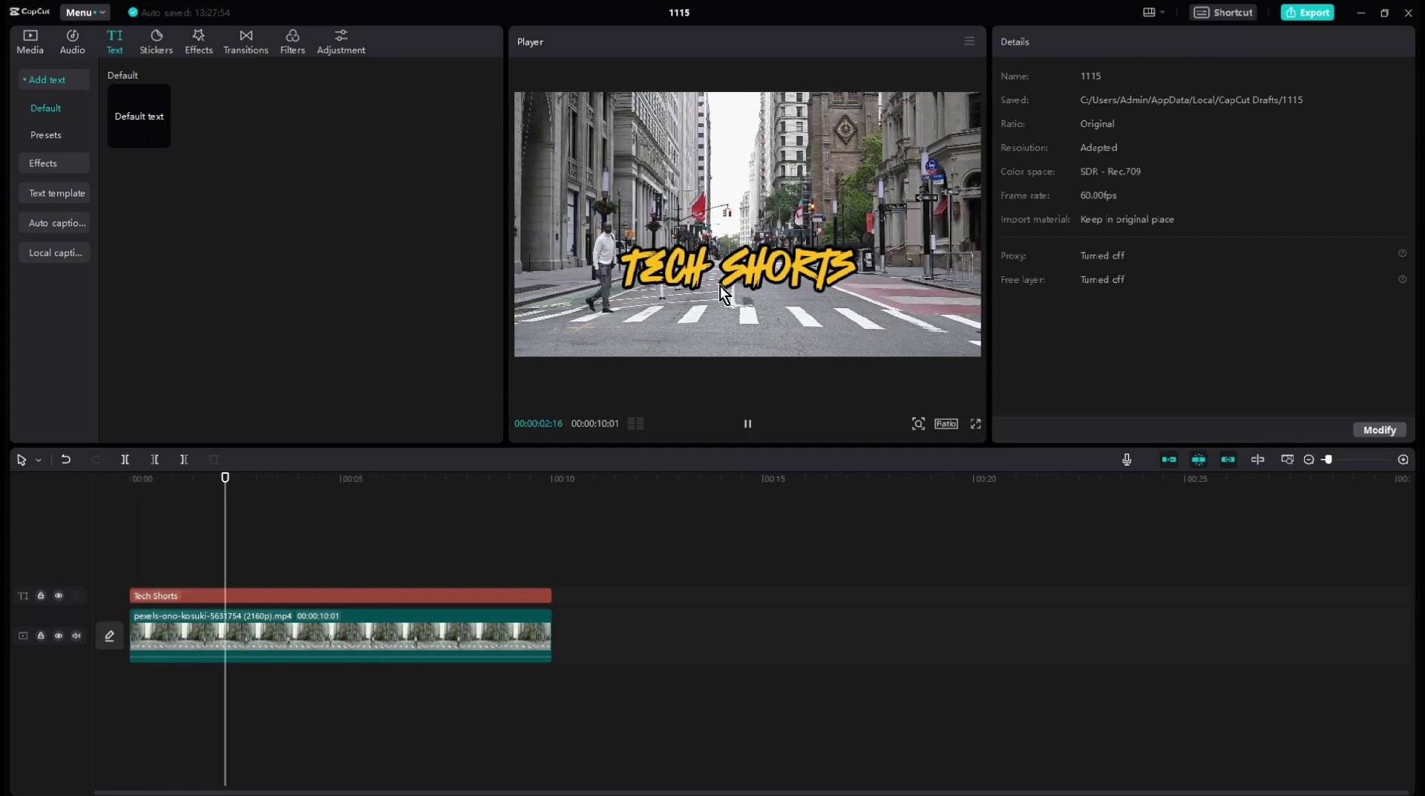
click(748, 423)
click(701, 271)
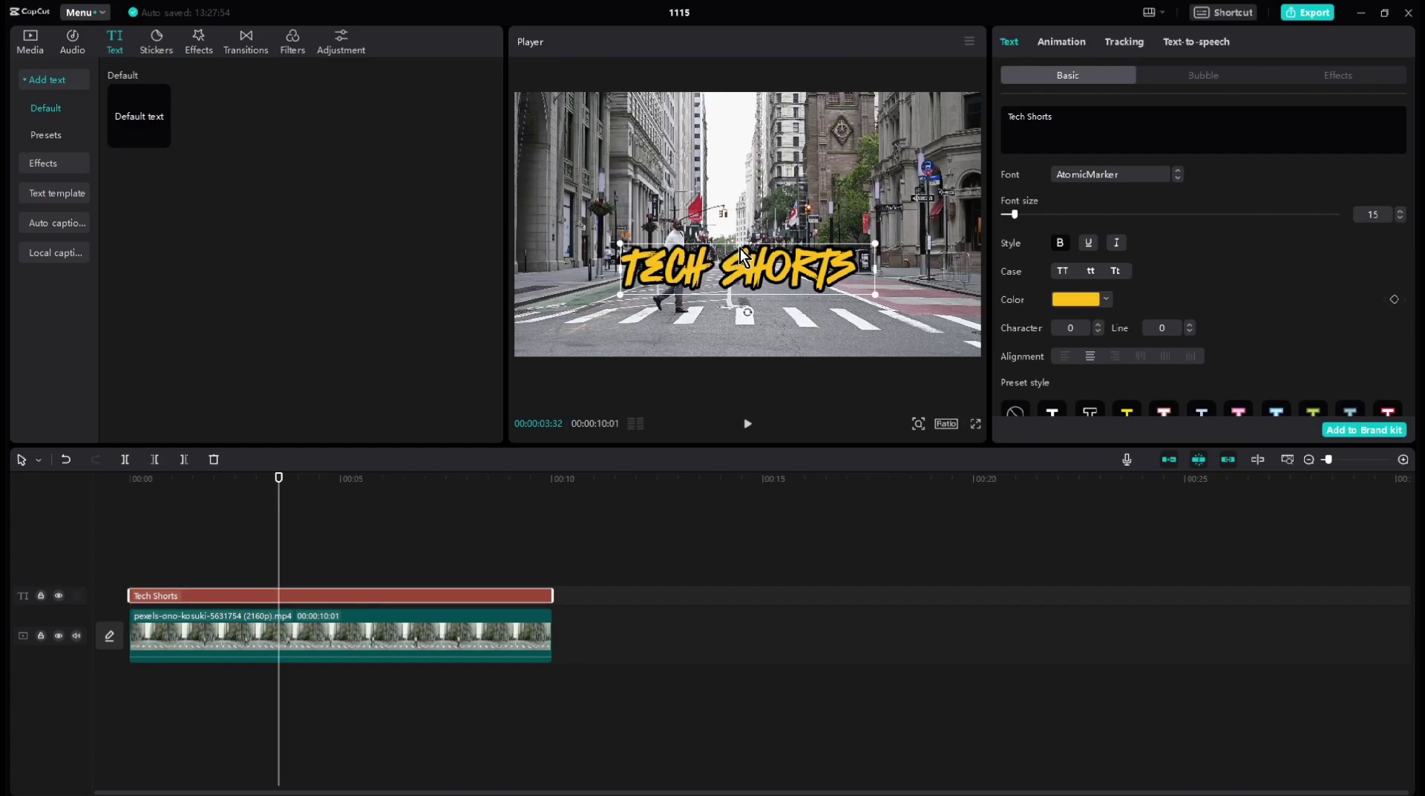
drag(742, 250, 741, 238)
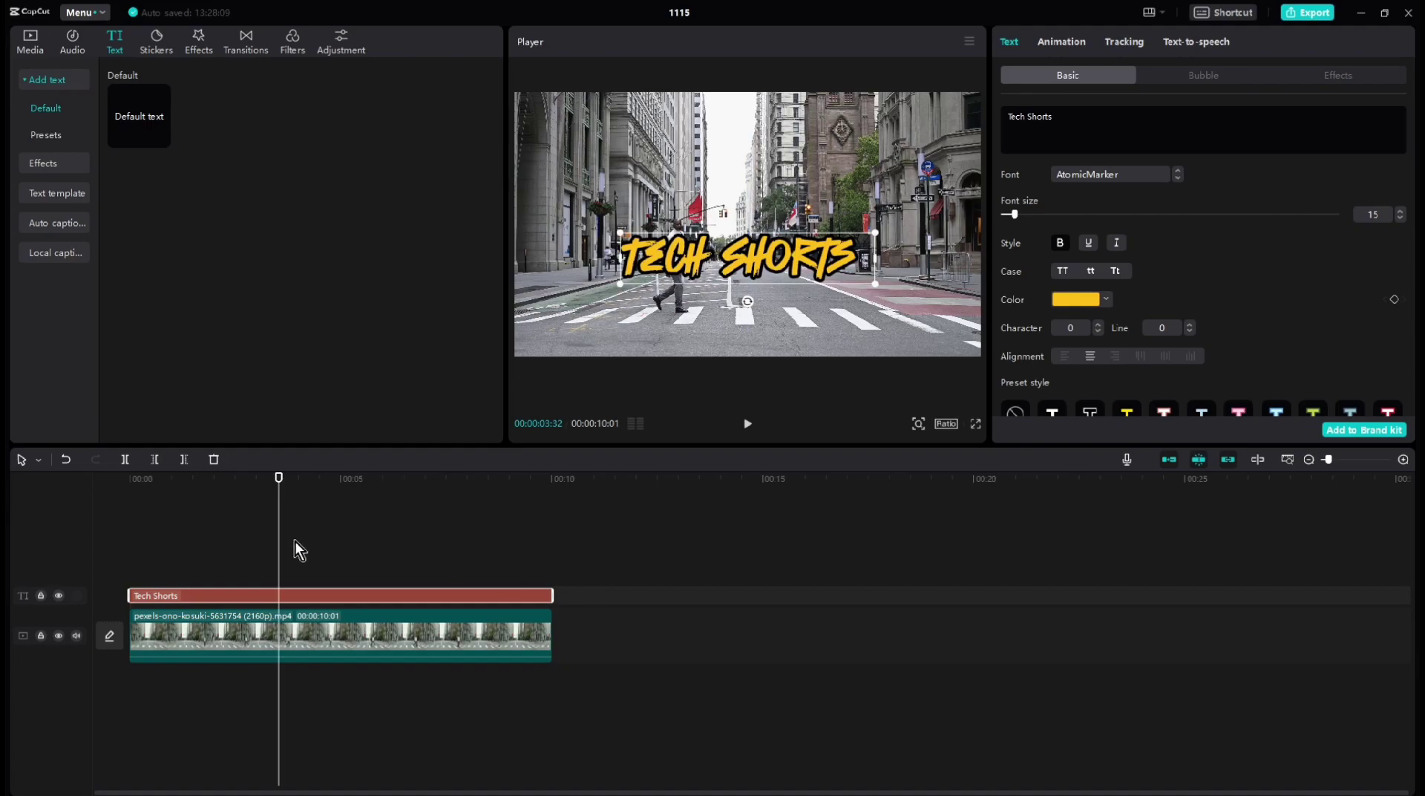
click(151, 495)
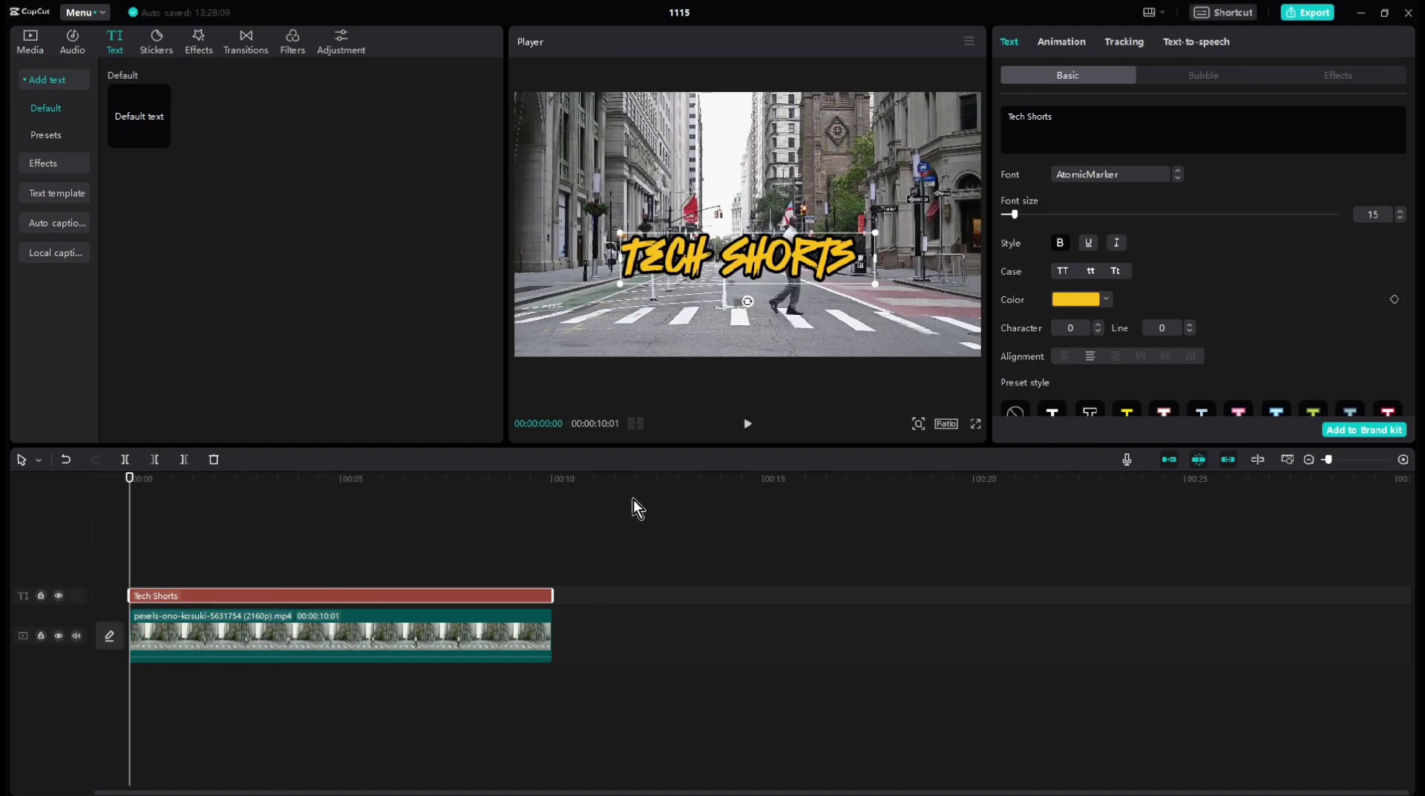
click(748, 423)
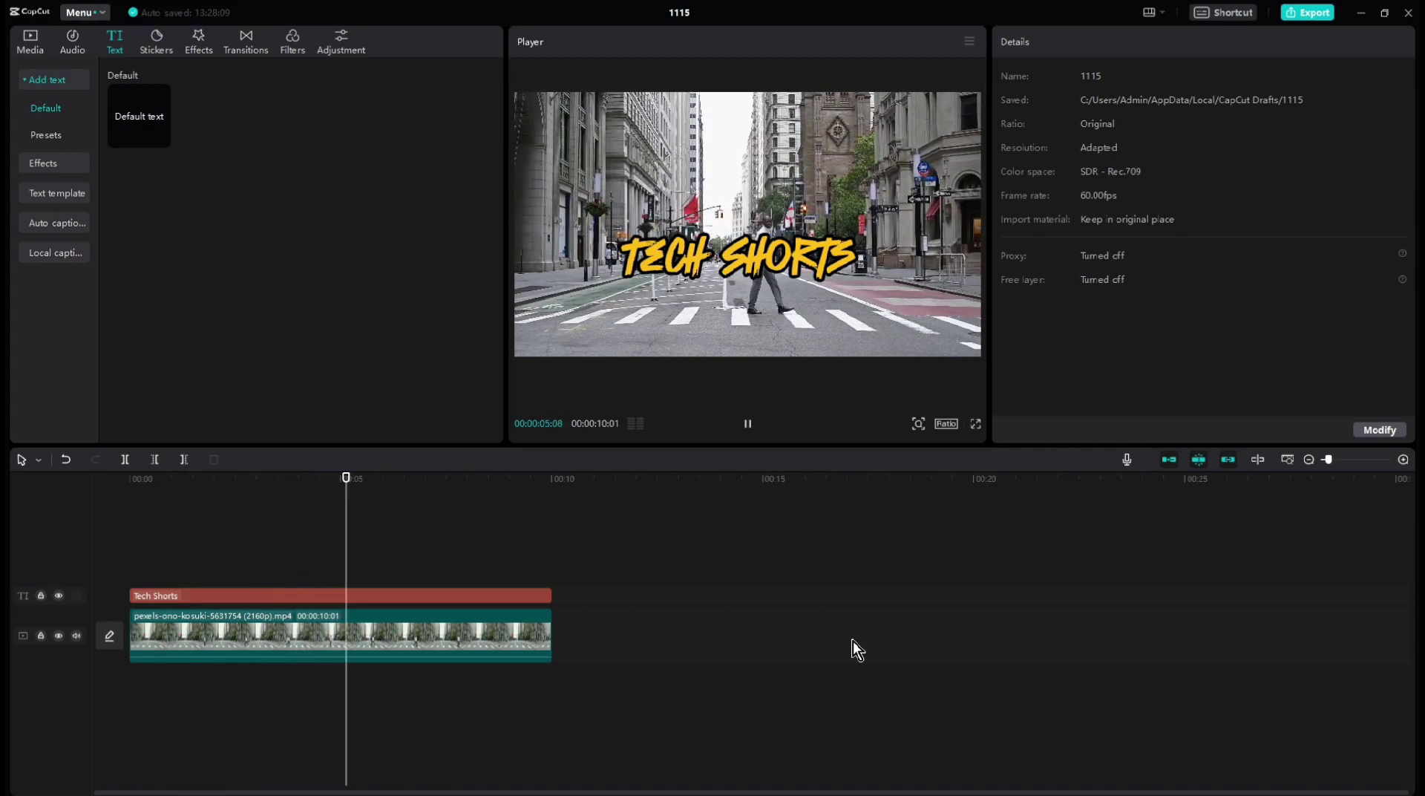
key(Down)
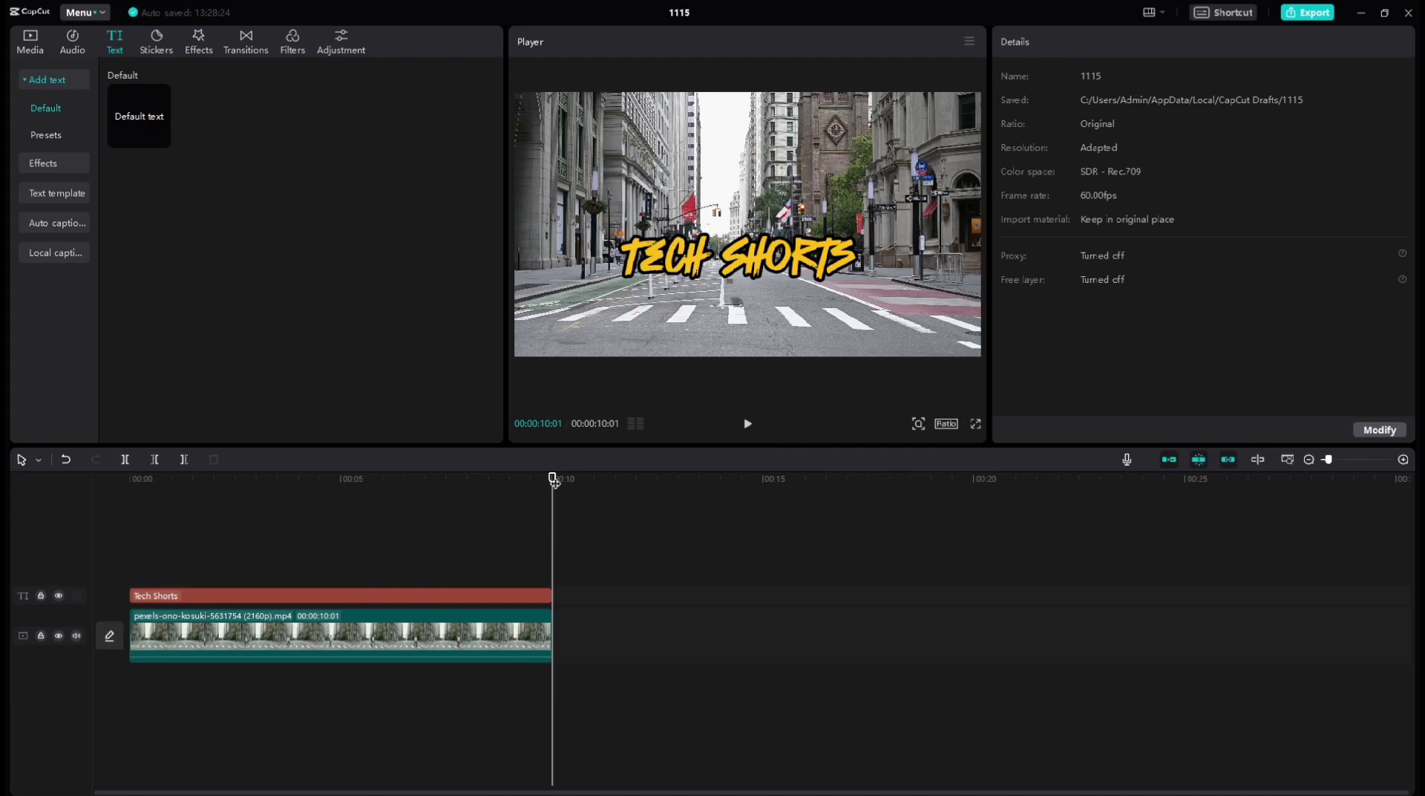
Export the titled street video as 1115(2).mp4 and clear the timeline.
drag(554, 481, 7, 523)
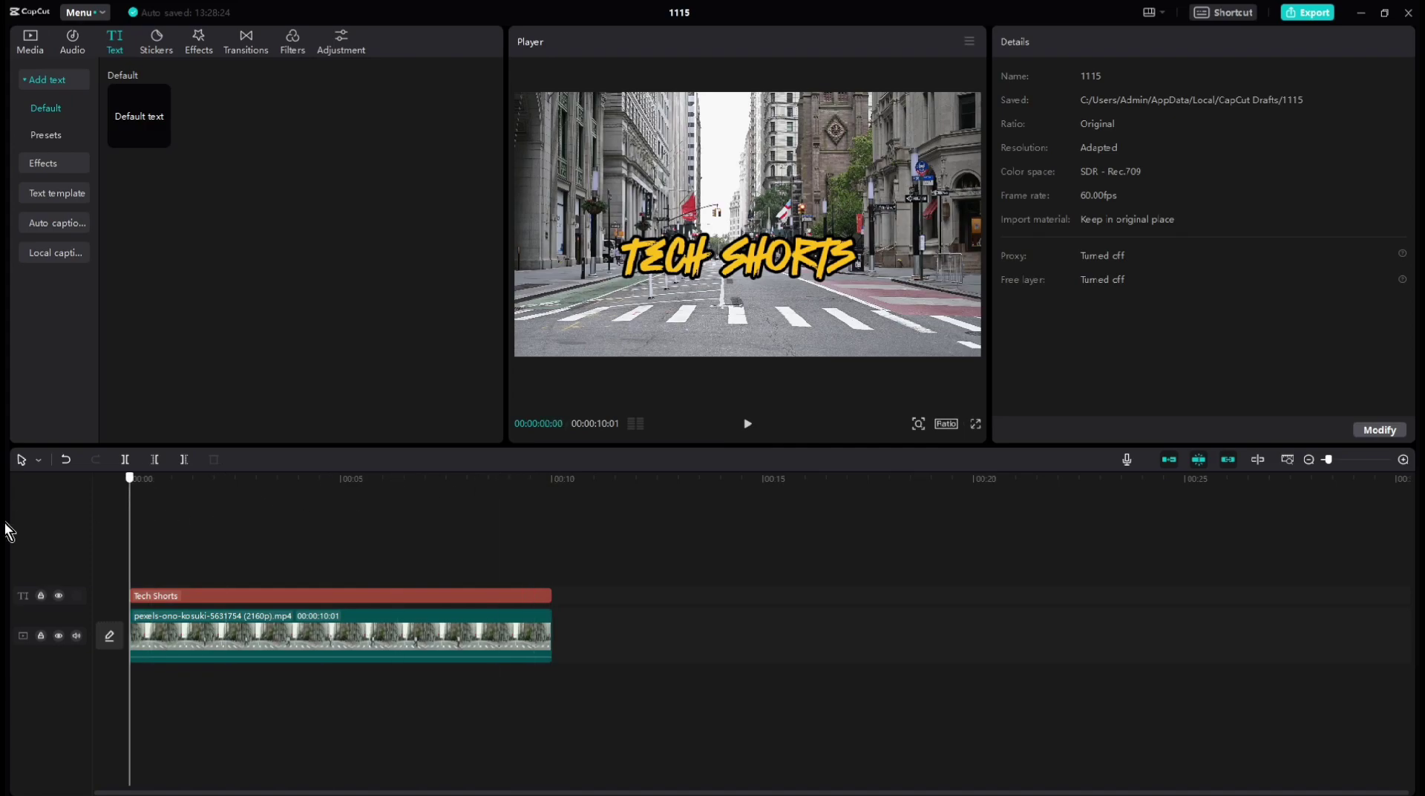
click(1312, 12)
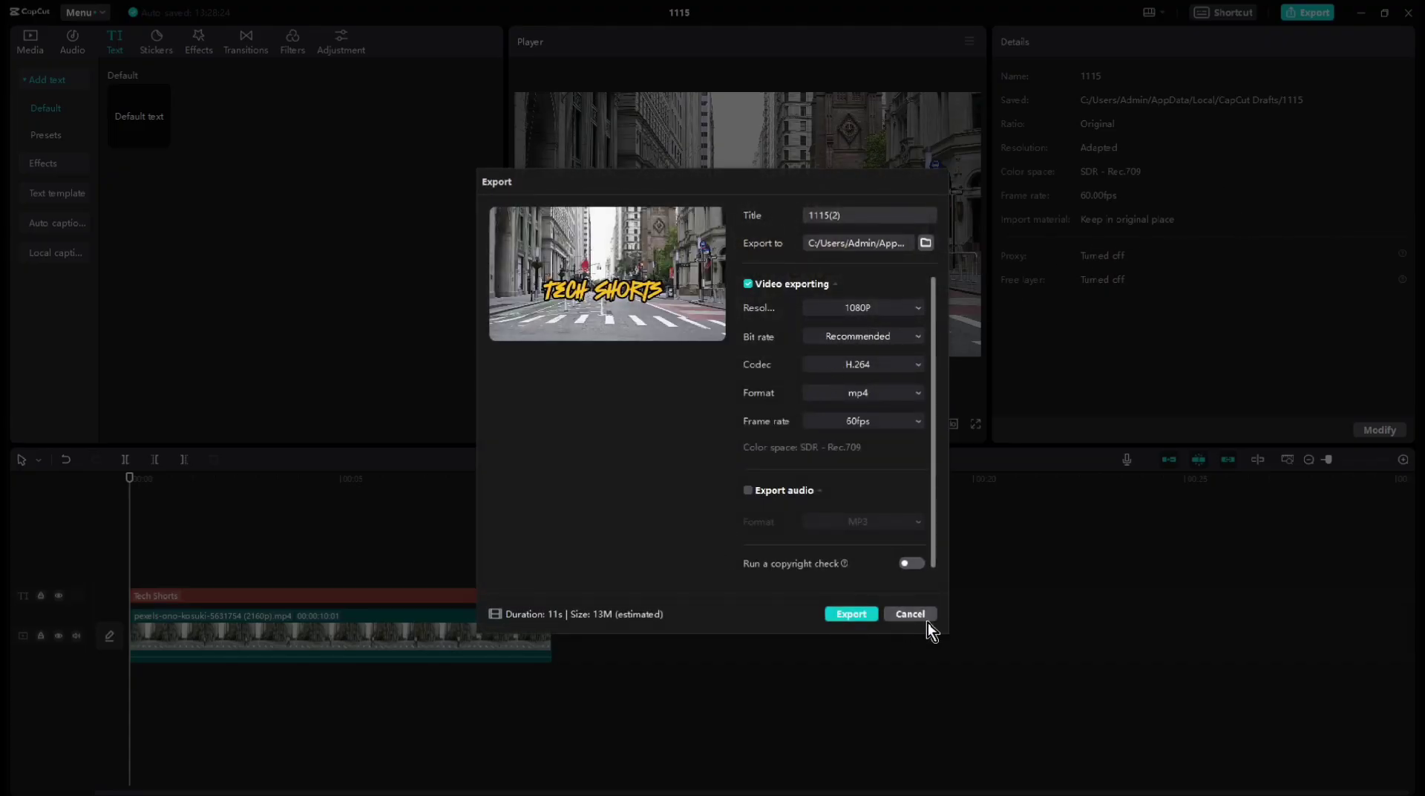
click(851, 614)
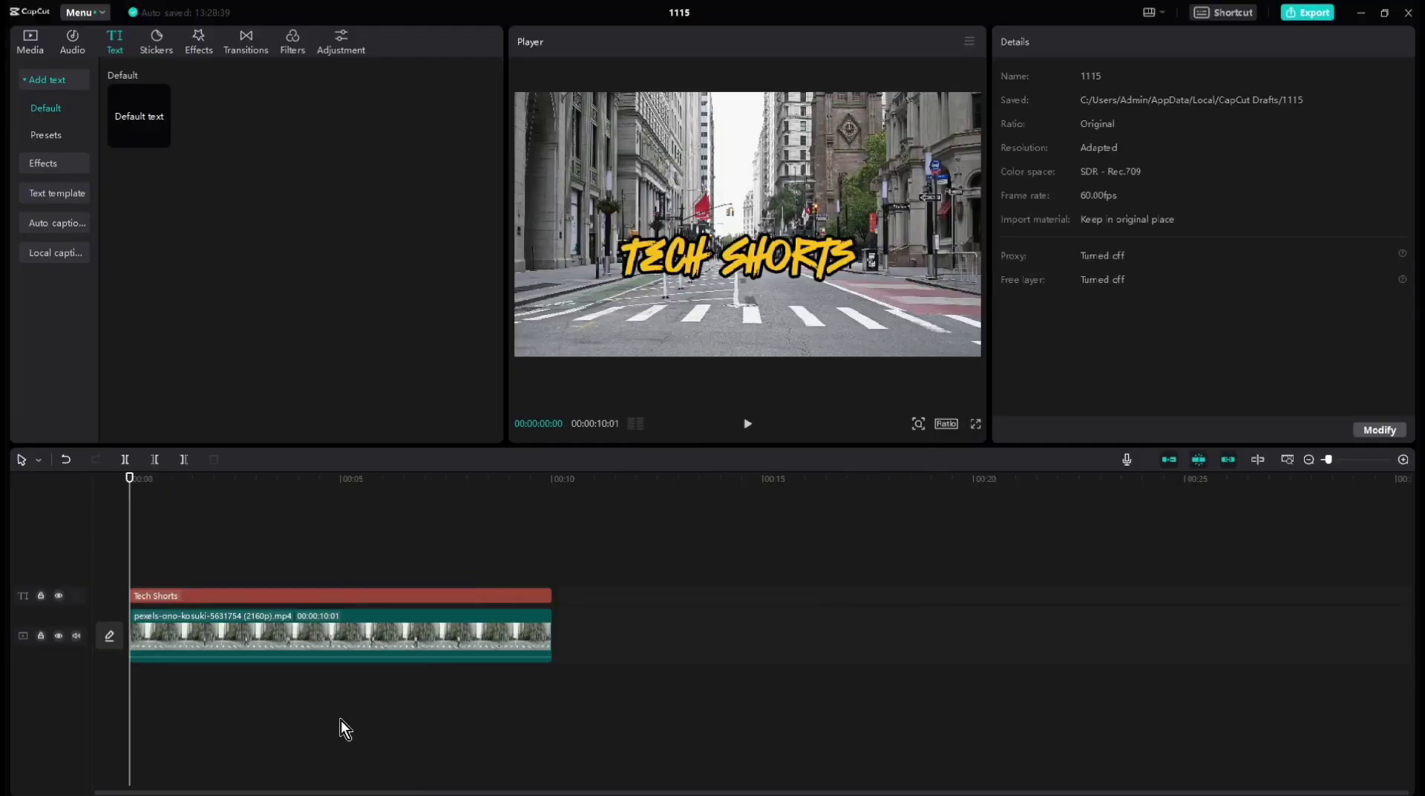
click(445, 643)
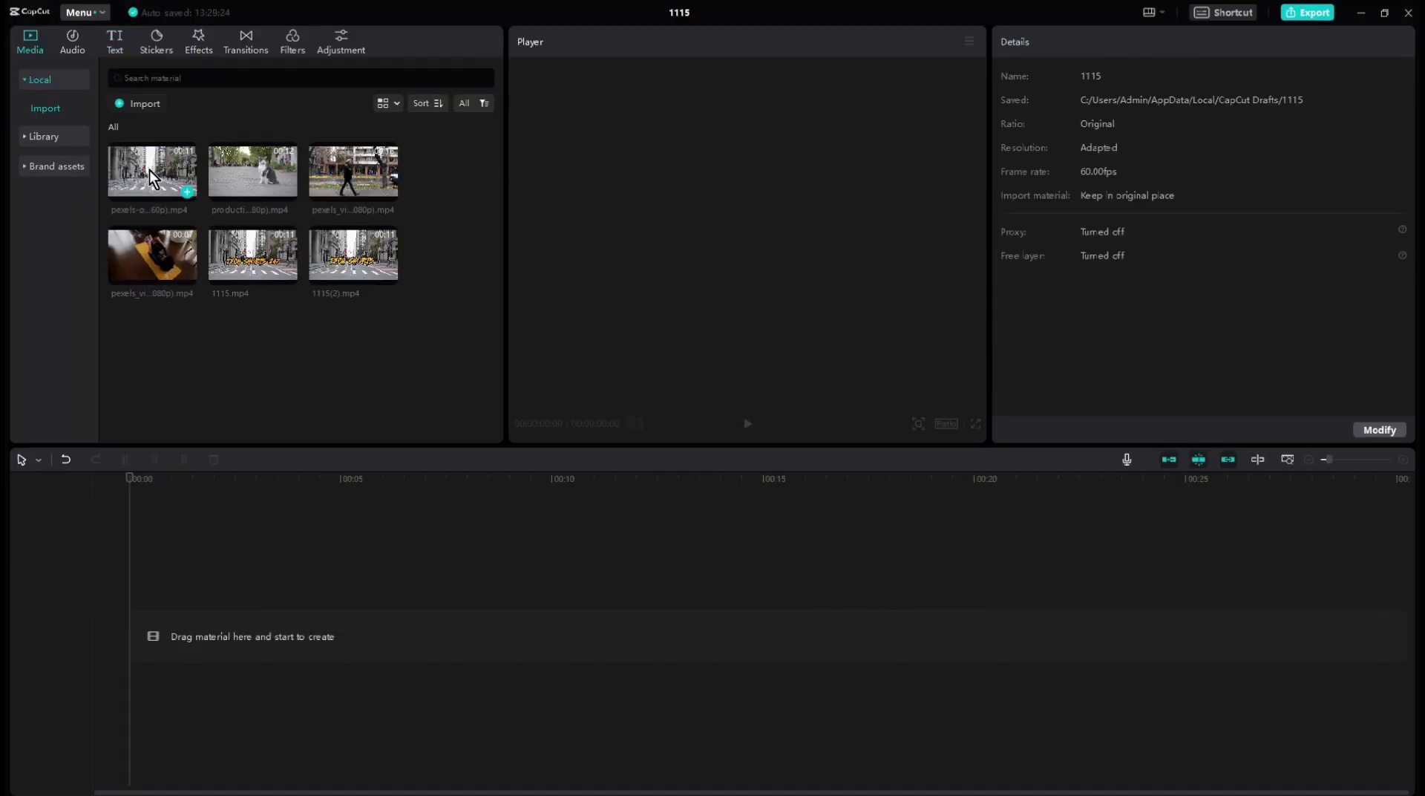
Place the street clip with 1115(2).mp4 layered above it, then play both.
mouse_move(149, 171)
mouse_down()
mouse_move(185, 567)
mouse_move(140, 638)
mouse_up()
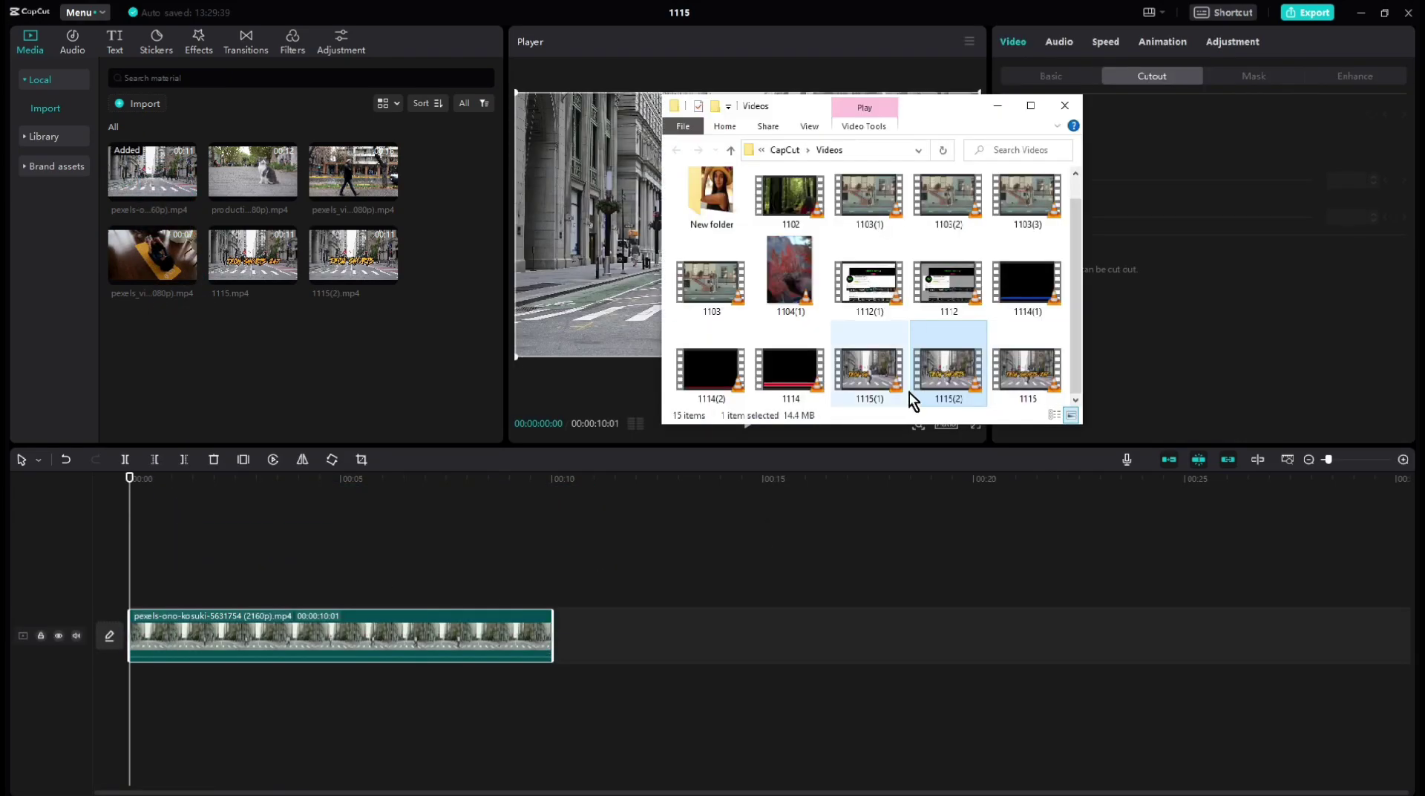
mouse_move(910, 392)
mouse_down()
mouse_move(435, 469)
mouse_move(186, 585)
mouse_up()
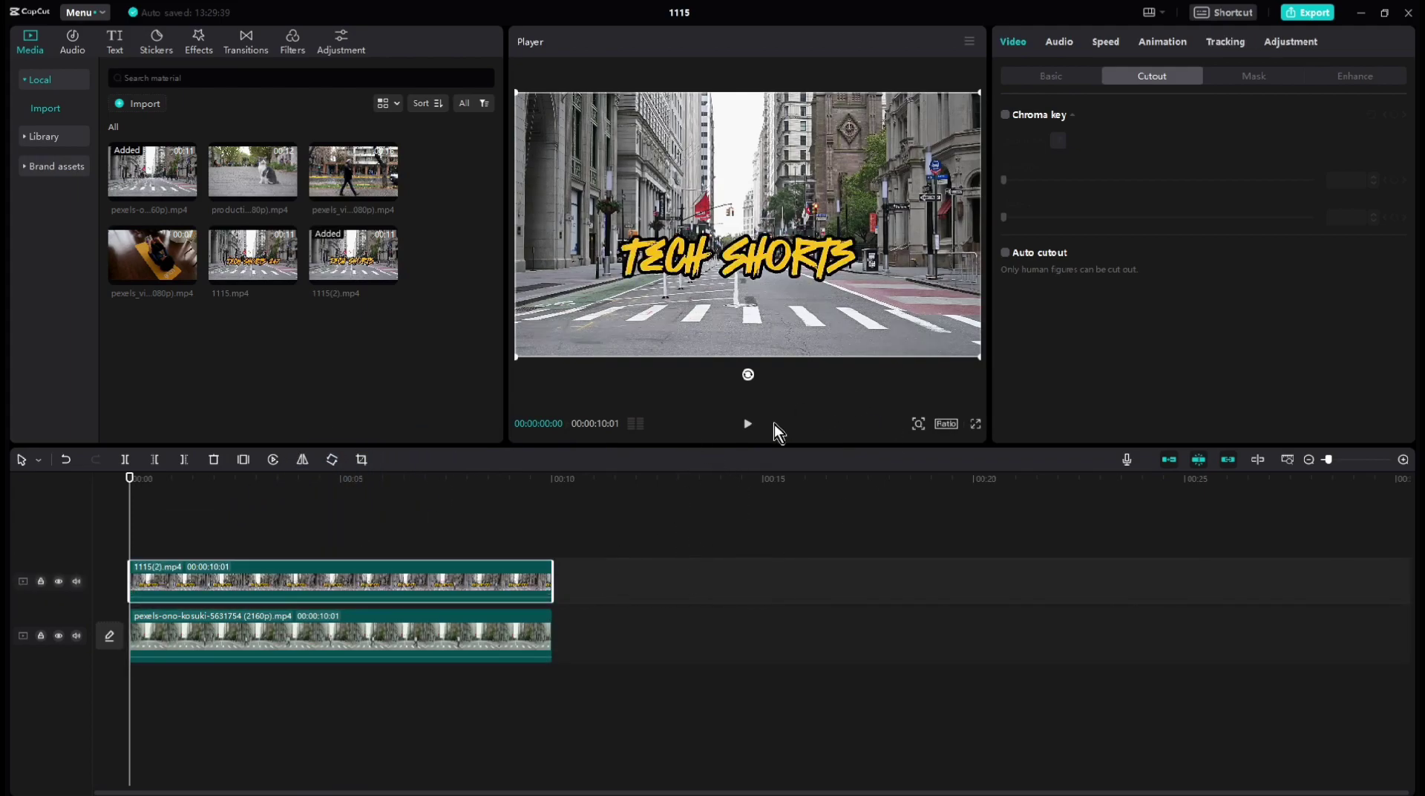
click(748, 425)
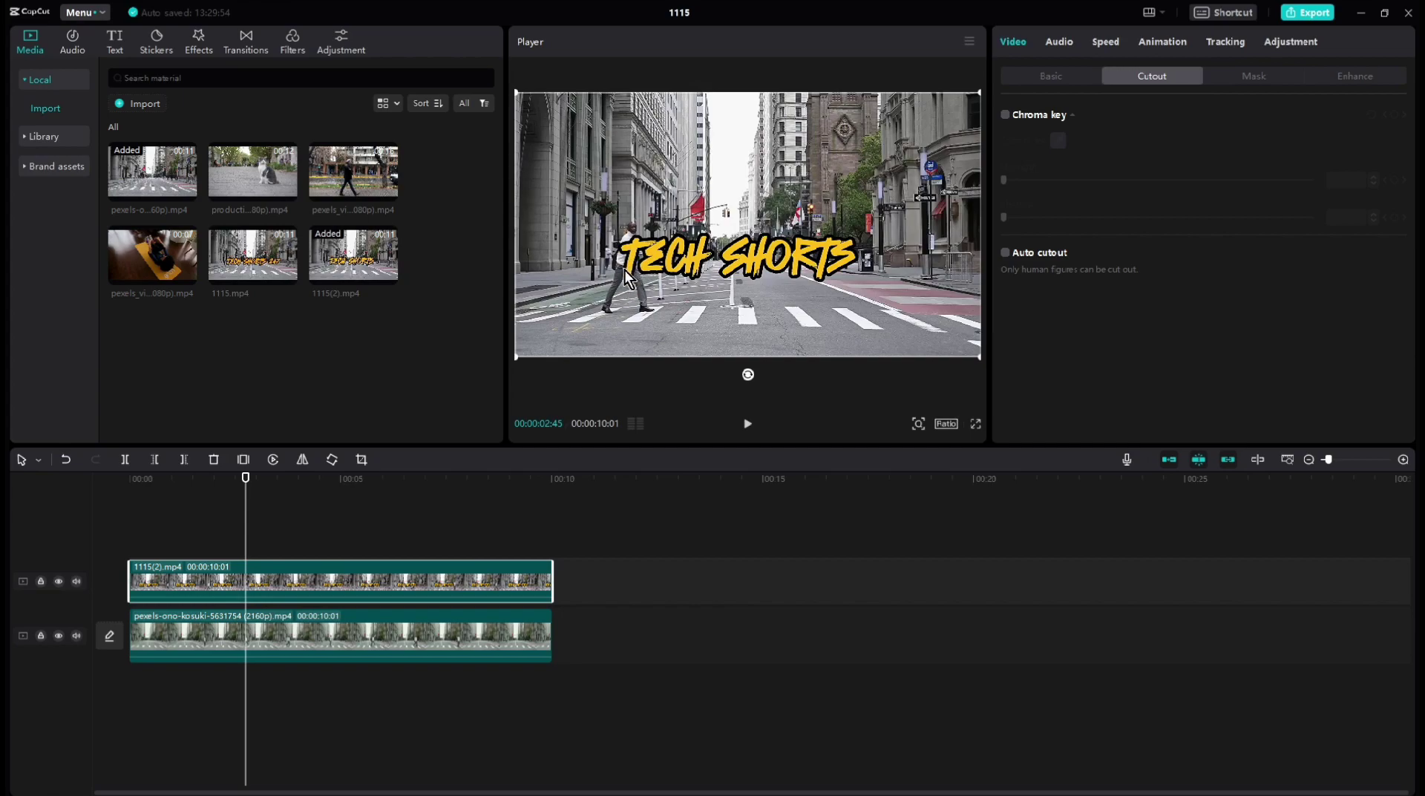
Apply a split mask angled about -27° at the walking man and keyframe its position.
click(244, 604)
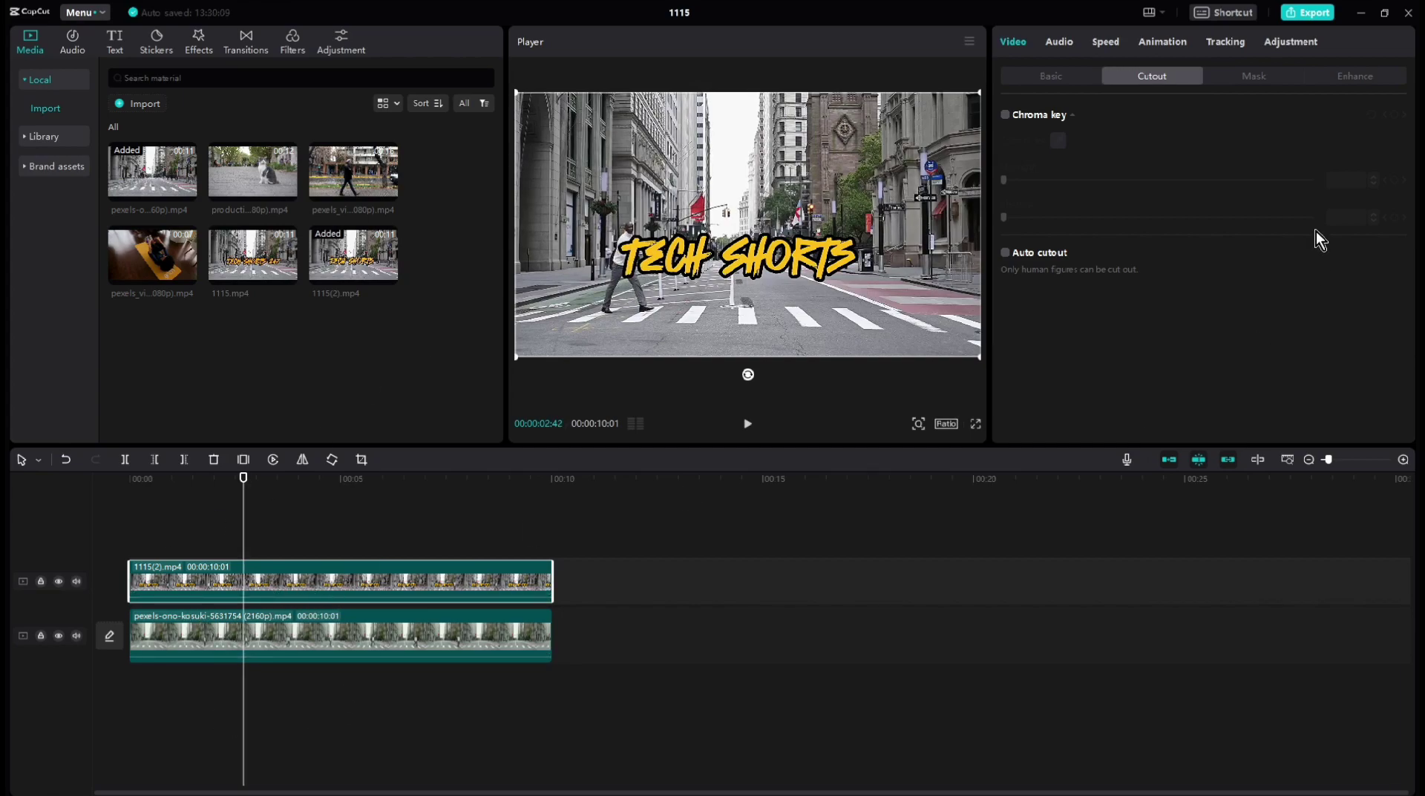
click(1253, 77)
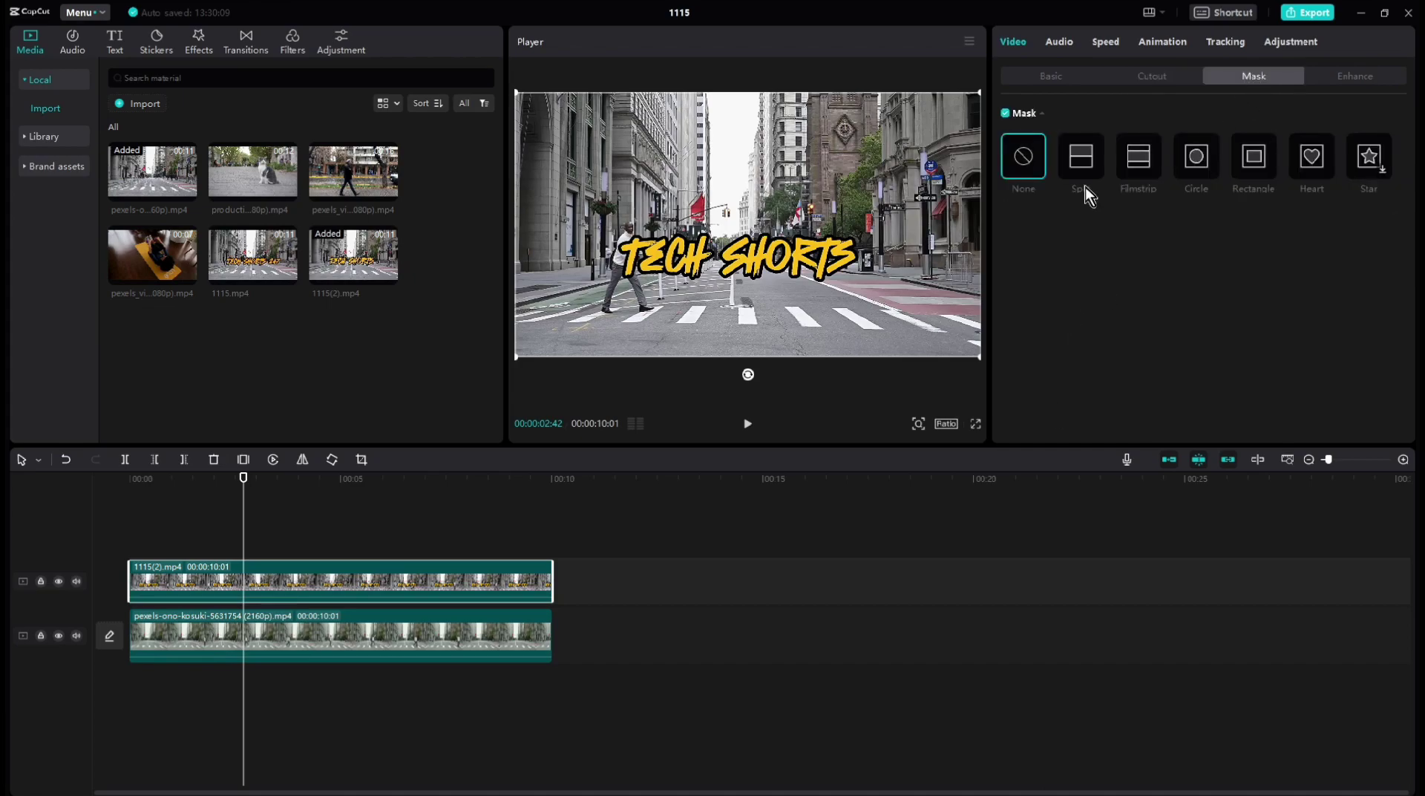
click(1080, 166)
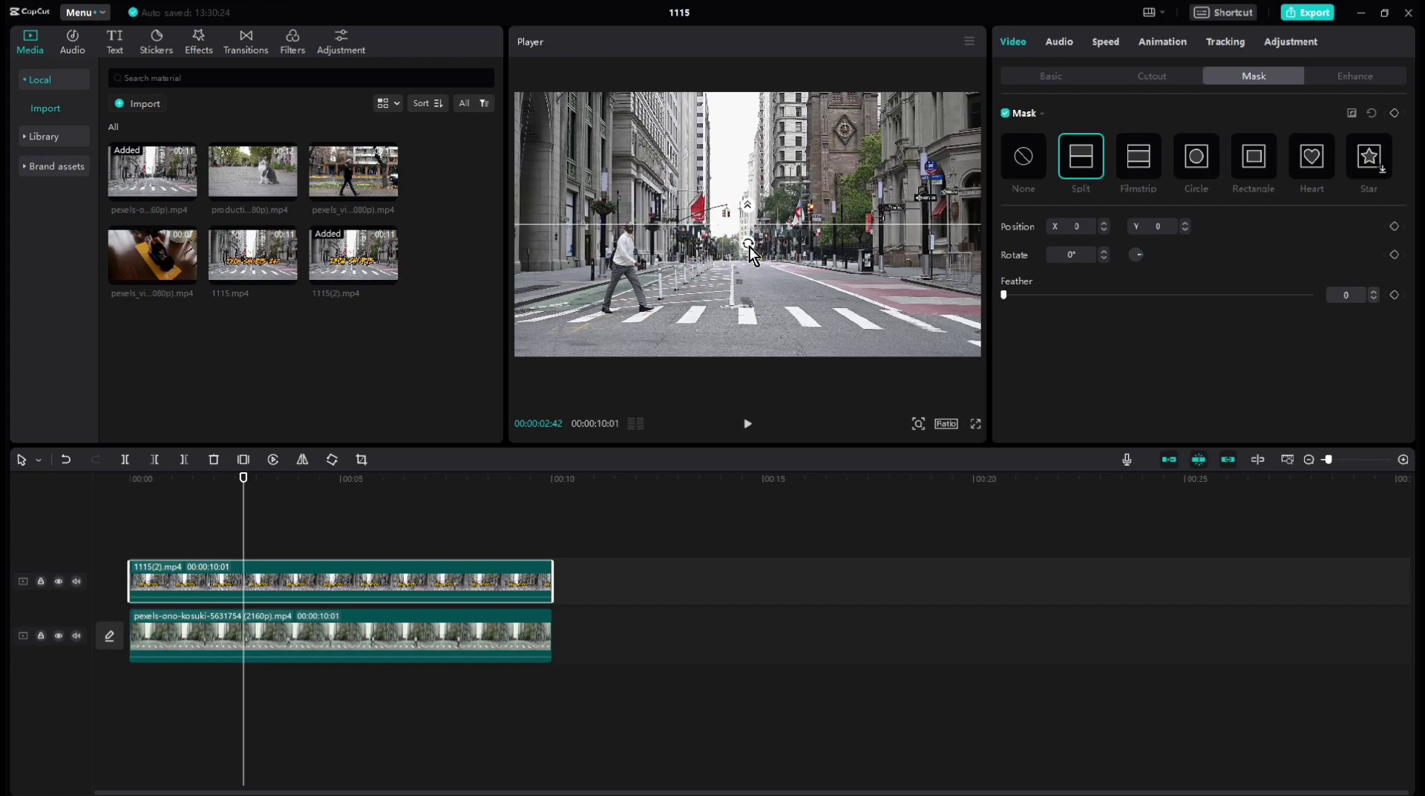
mouse_move(749, 245)
mouse_down()
mouse_move(782, 229)
mouse_move(783, 243)
mouse_up()
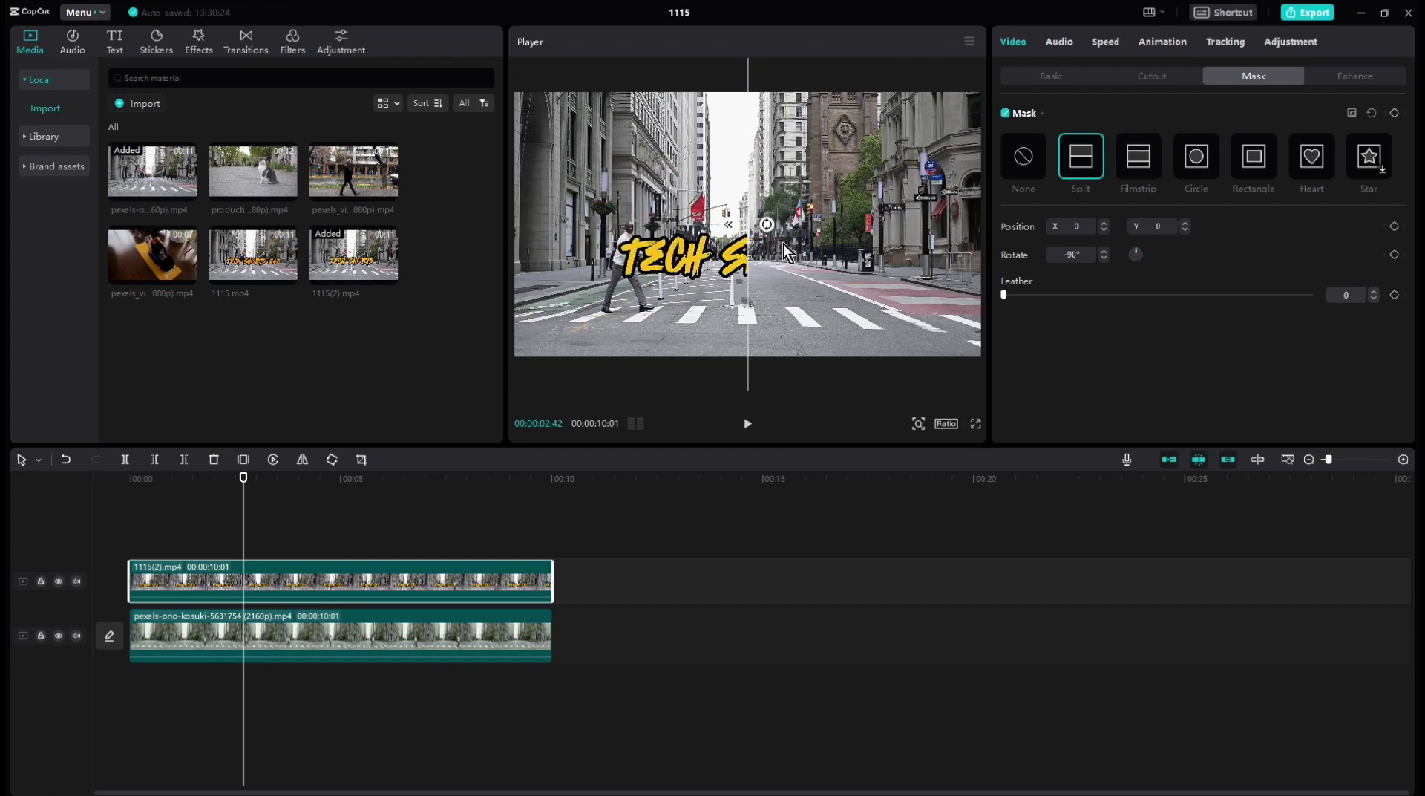
mouse_move(747, 295)
mouse_down()
mouse_move(742, 256)
mouse_move(617, 266)
mouse_up()
click(1395, 228)
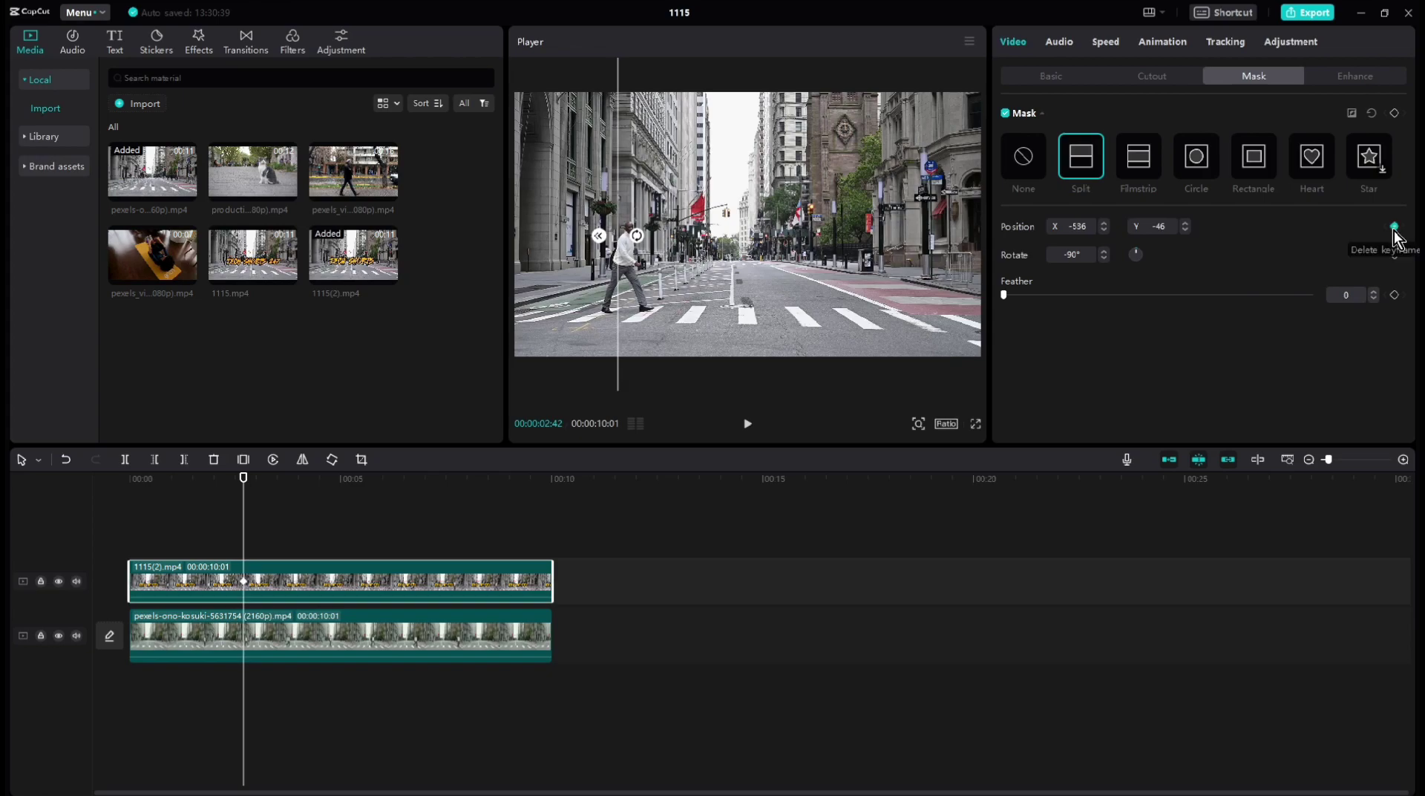
Advance frame by frame, moving the mask edge to follow the man.
key(Right)
key(Right)
key(Right)
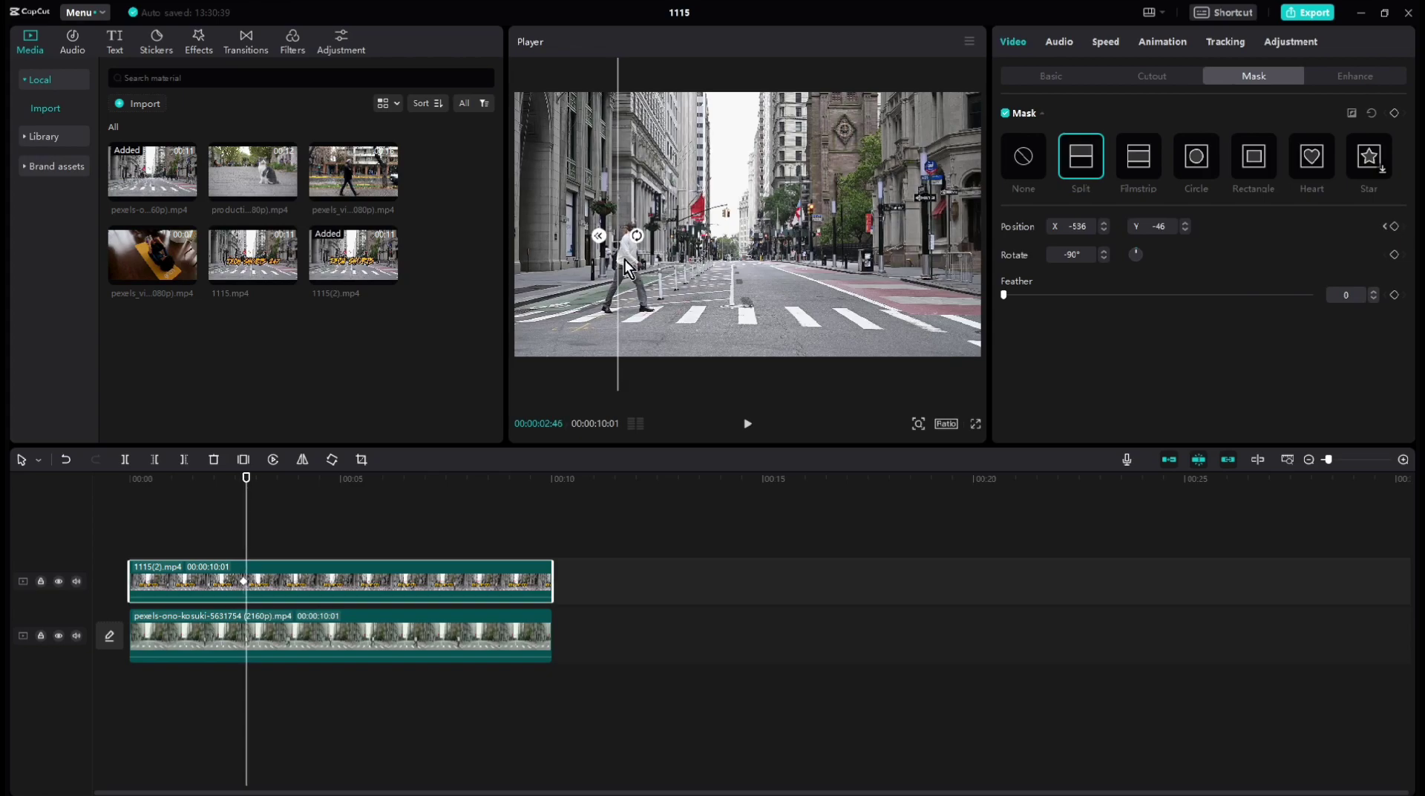
drag(627, 279, 649, 249)
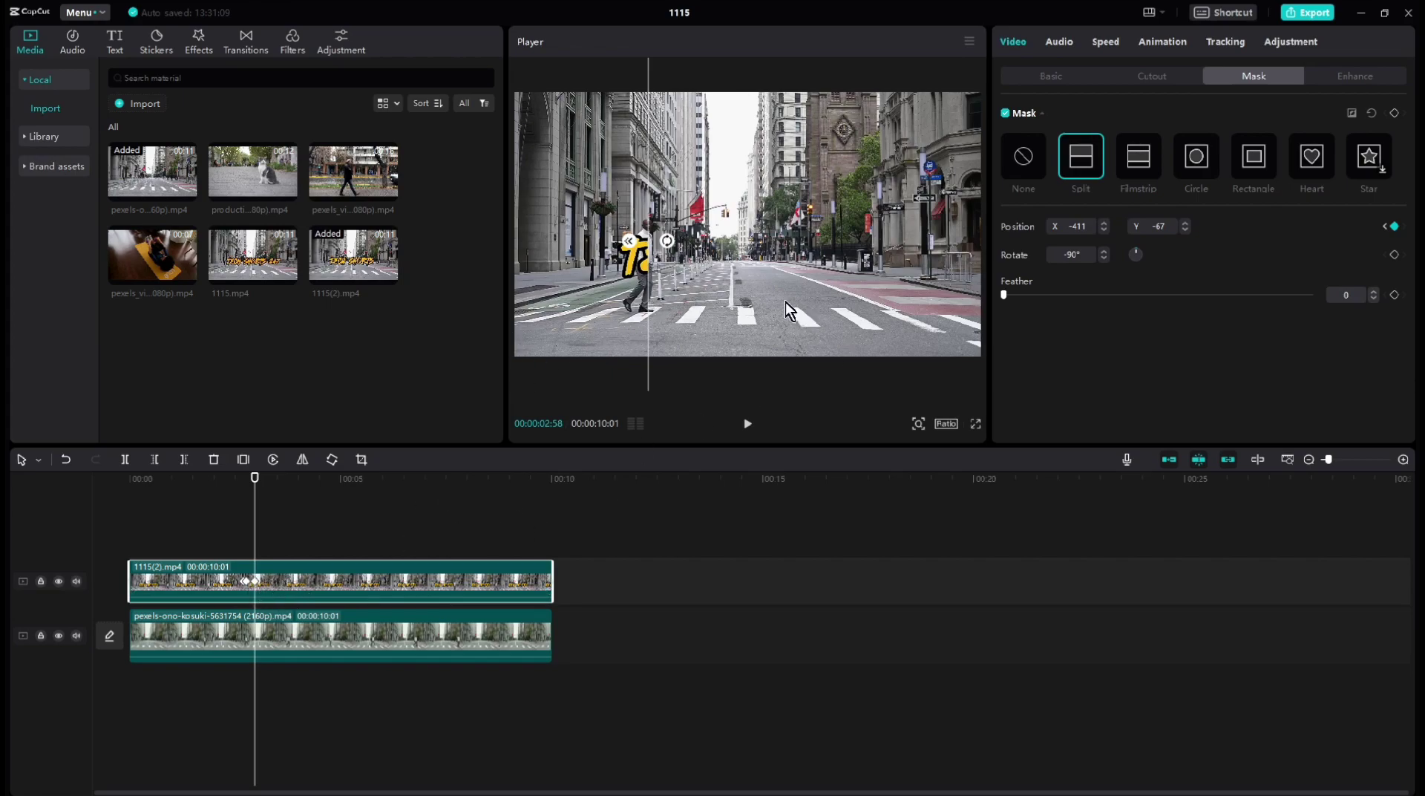
drag(665, 295, 742, 300)
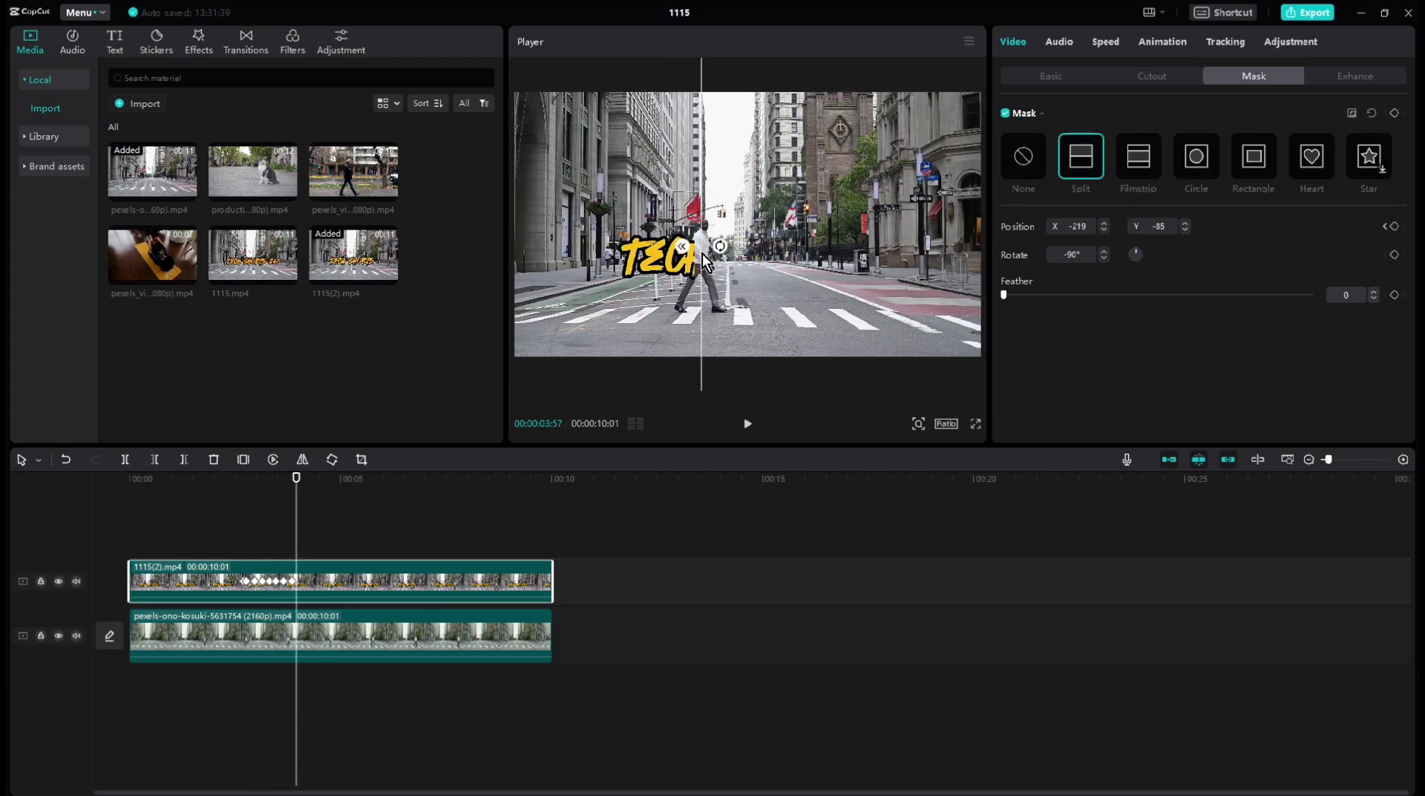
mouse_move(743, 299)
mouse_down()
mouse_move(758, 282)
mouse_move(720, 265)
mouse_move(864, 288)
mouse_move(804, 283)
mouse_move(797, 254)
mouse_move(870, 255)
mouse_up()
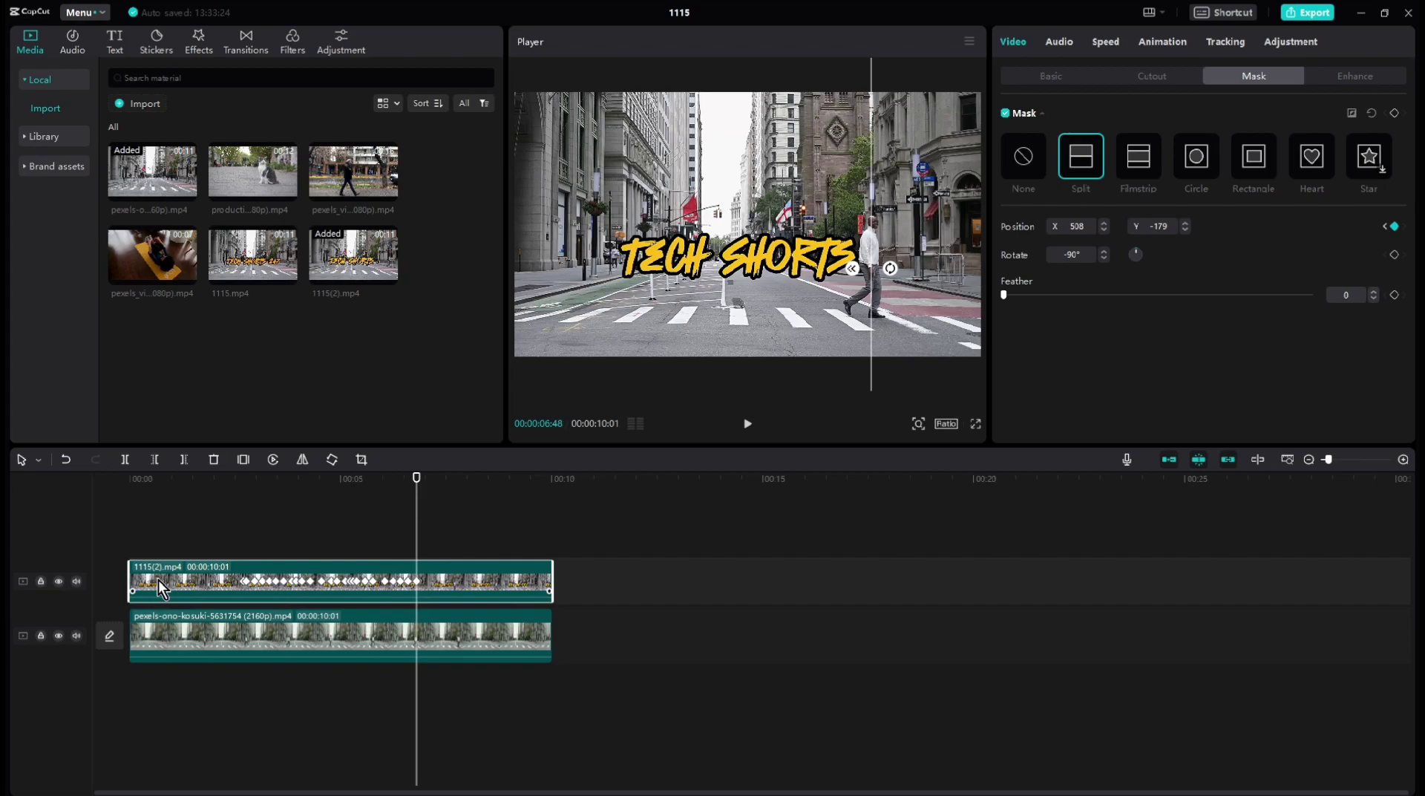
Add a third street-clip copy on top and apply Auto cutout to it.
click(672, 590)
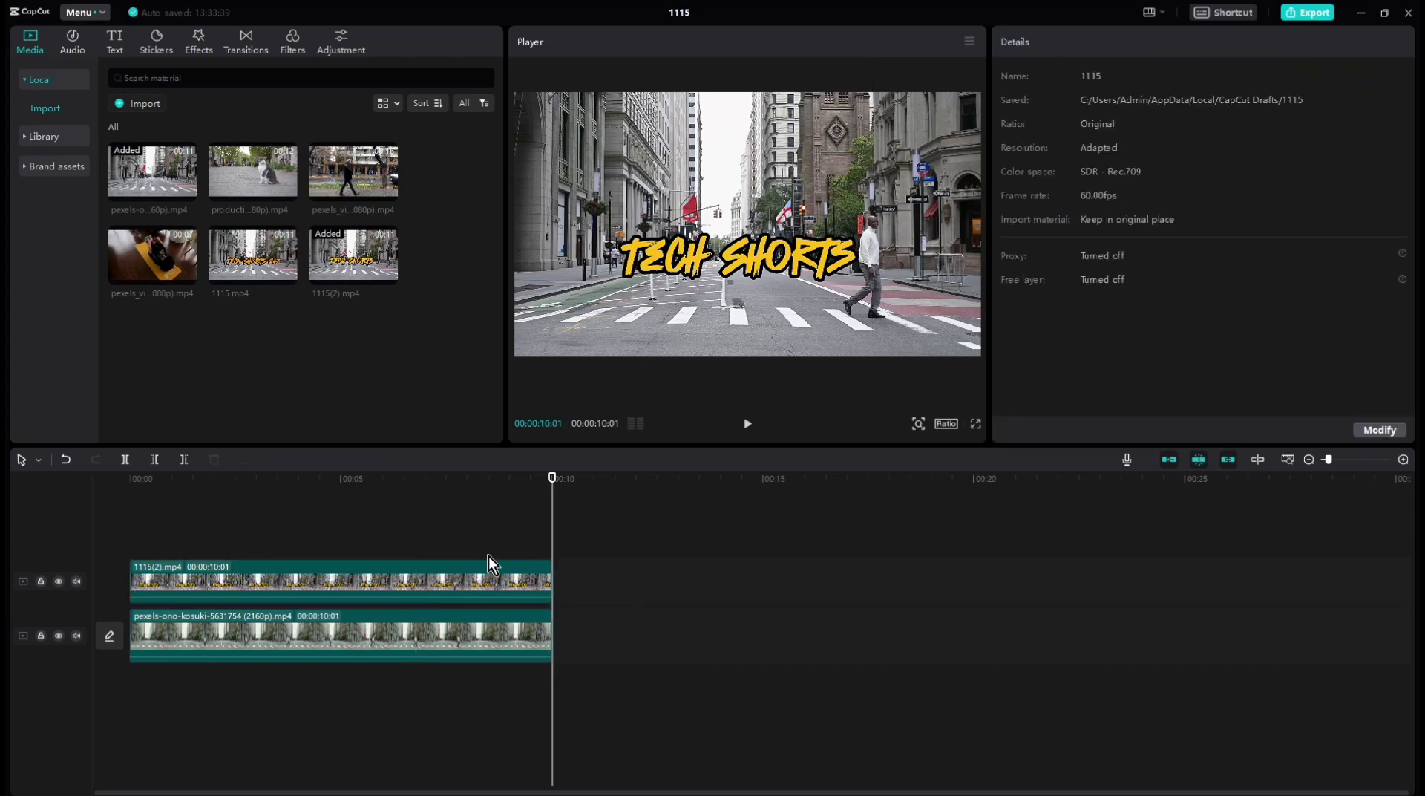
drag(156, 170, 127, 526)
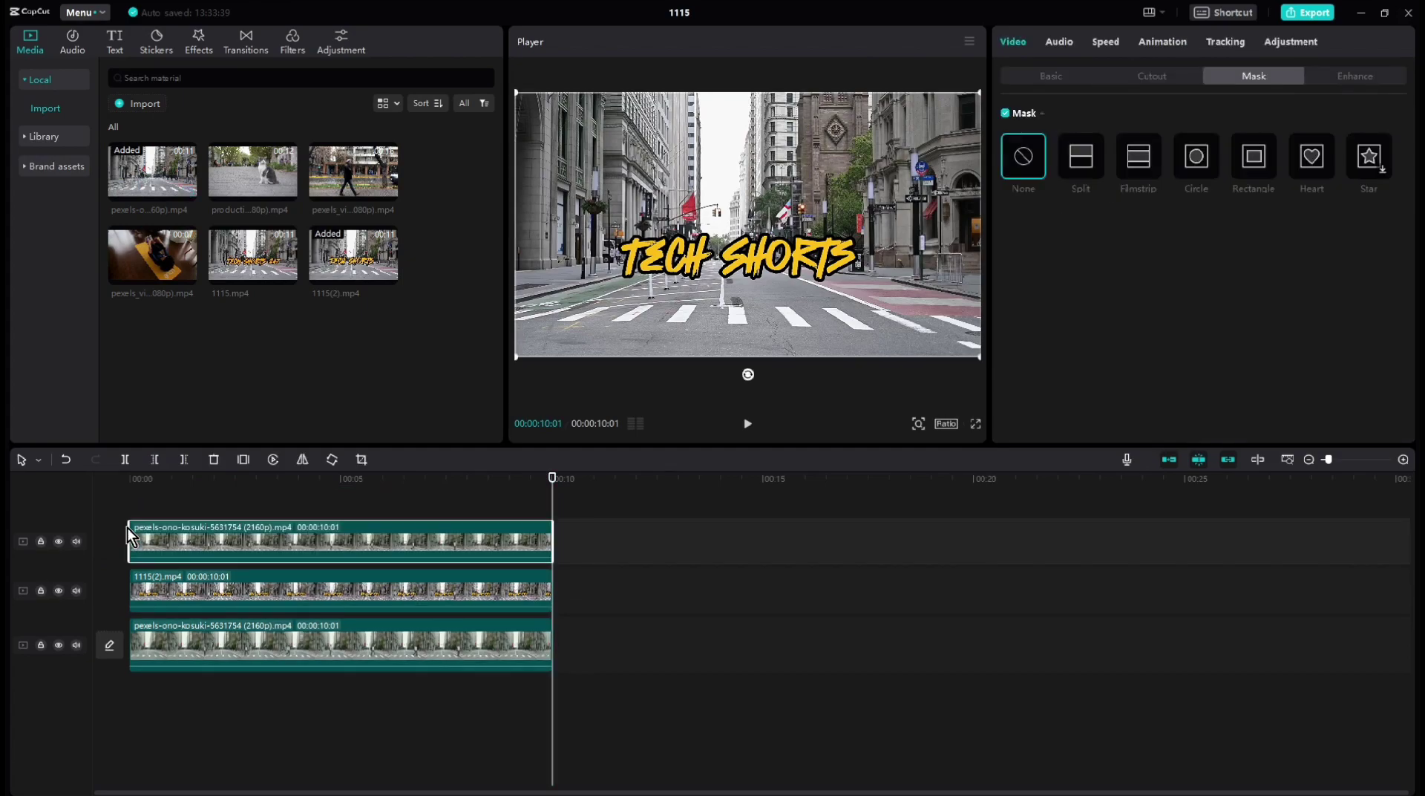
click(1144, 78)
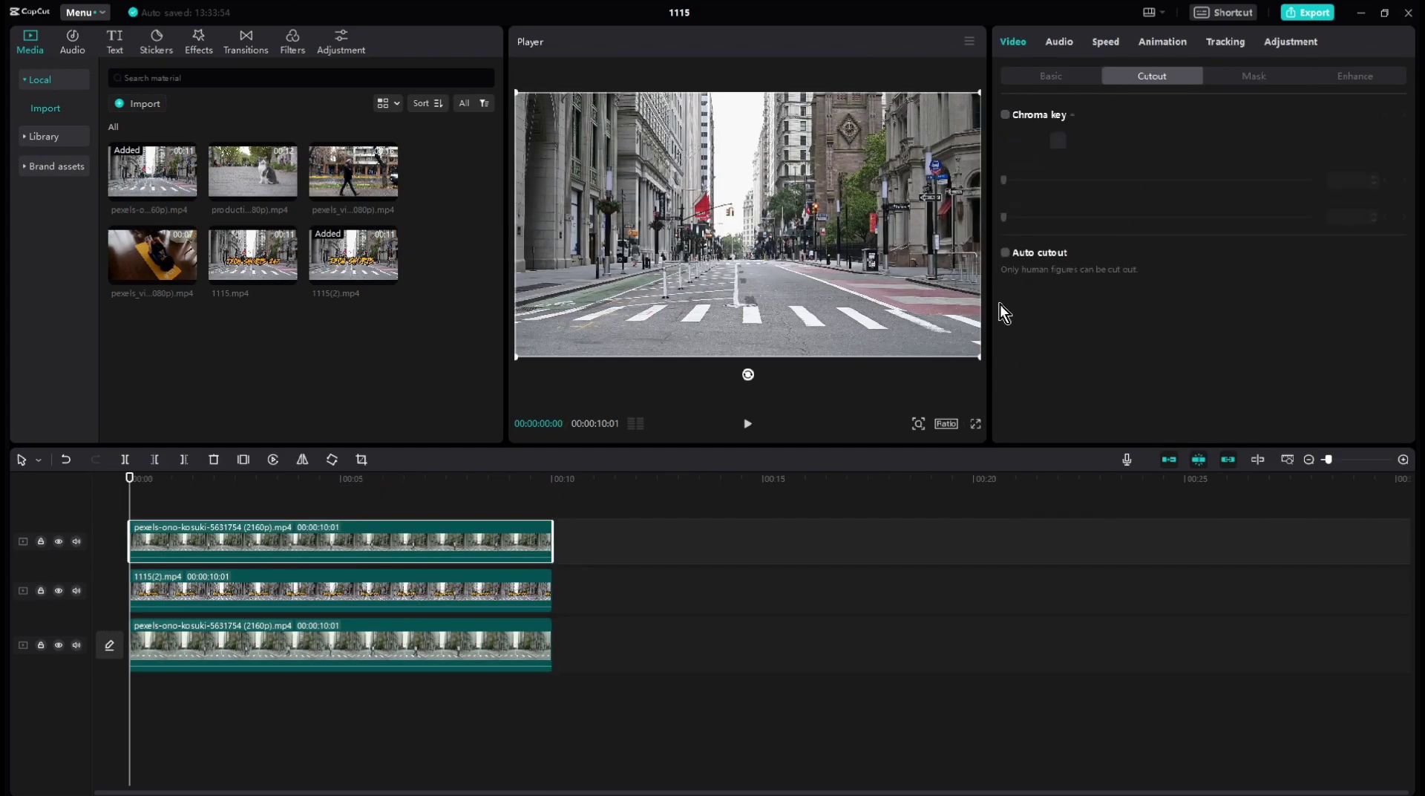
click(1005, 253)
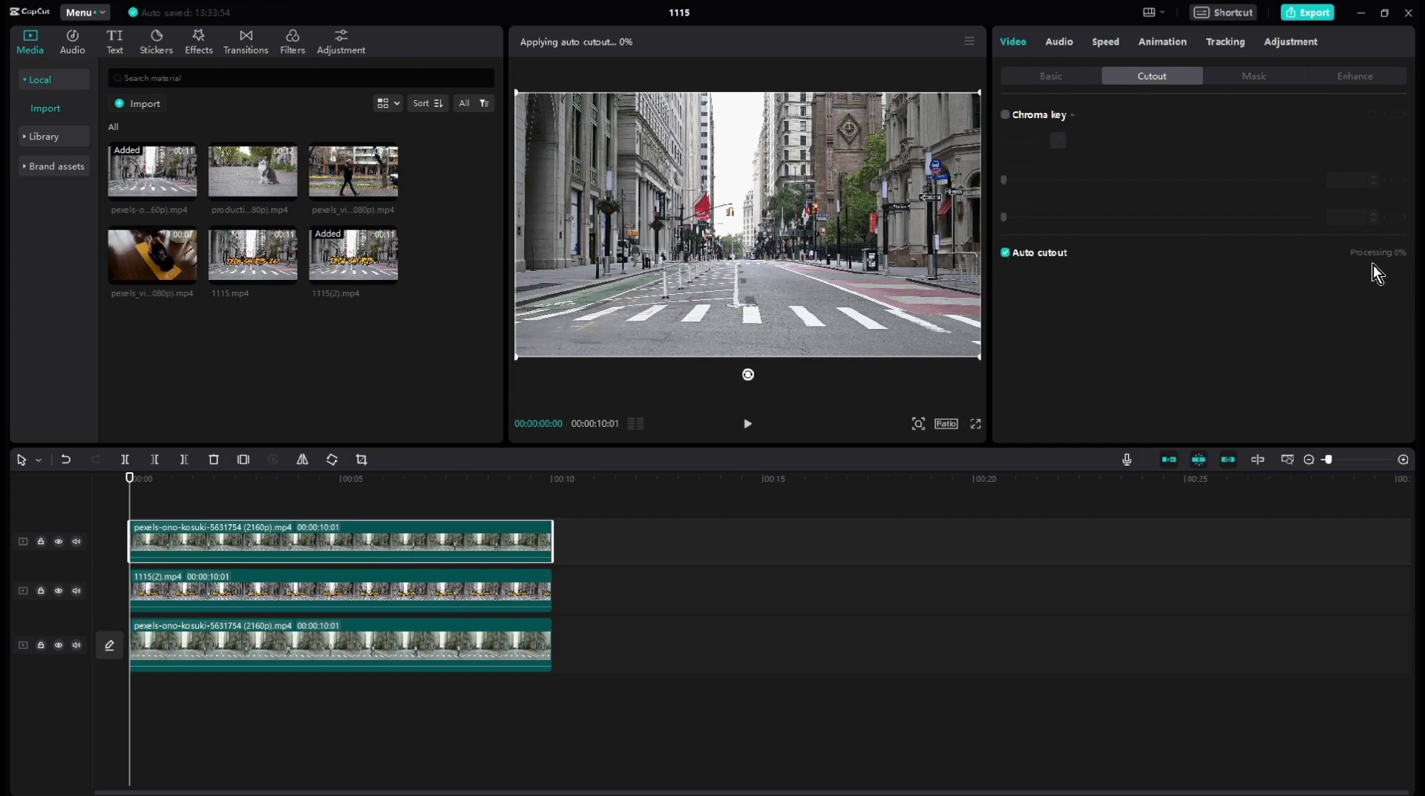
click(648, 542)
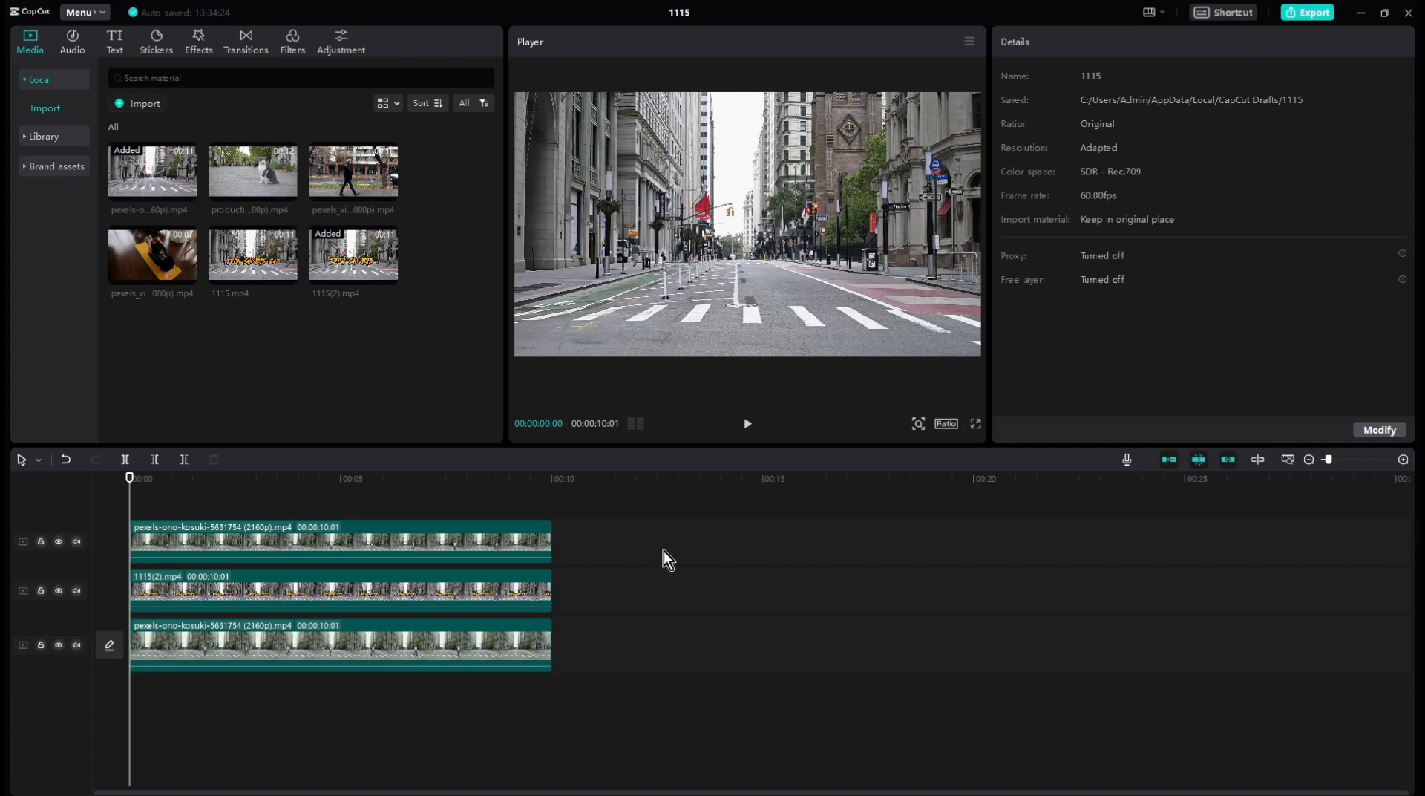
Preview the three-layer text-behind-person composite and export it.
click(748, 424)
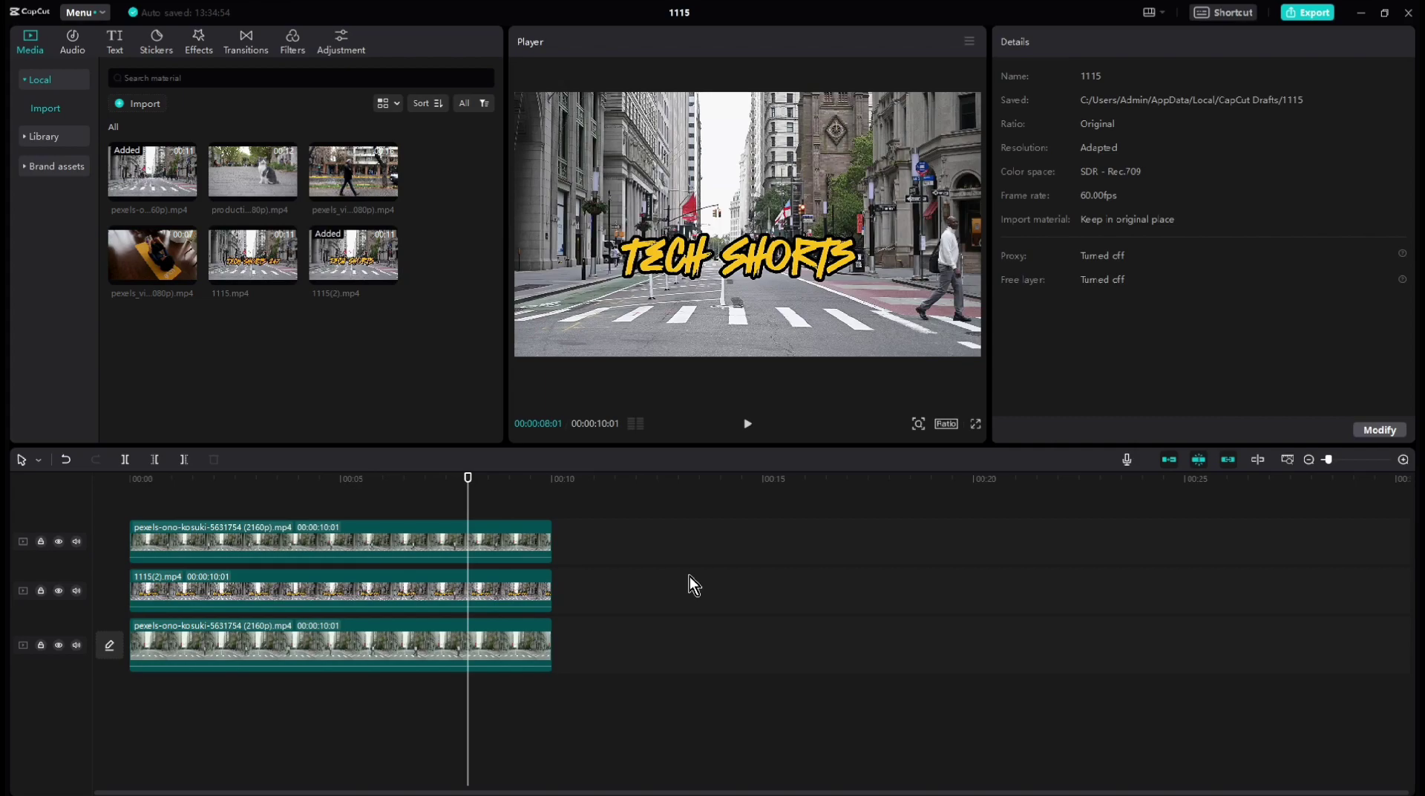
click(1291, 14)
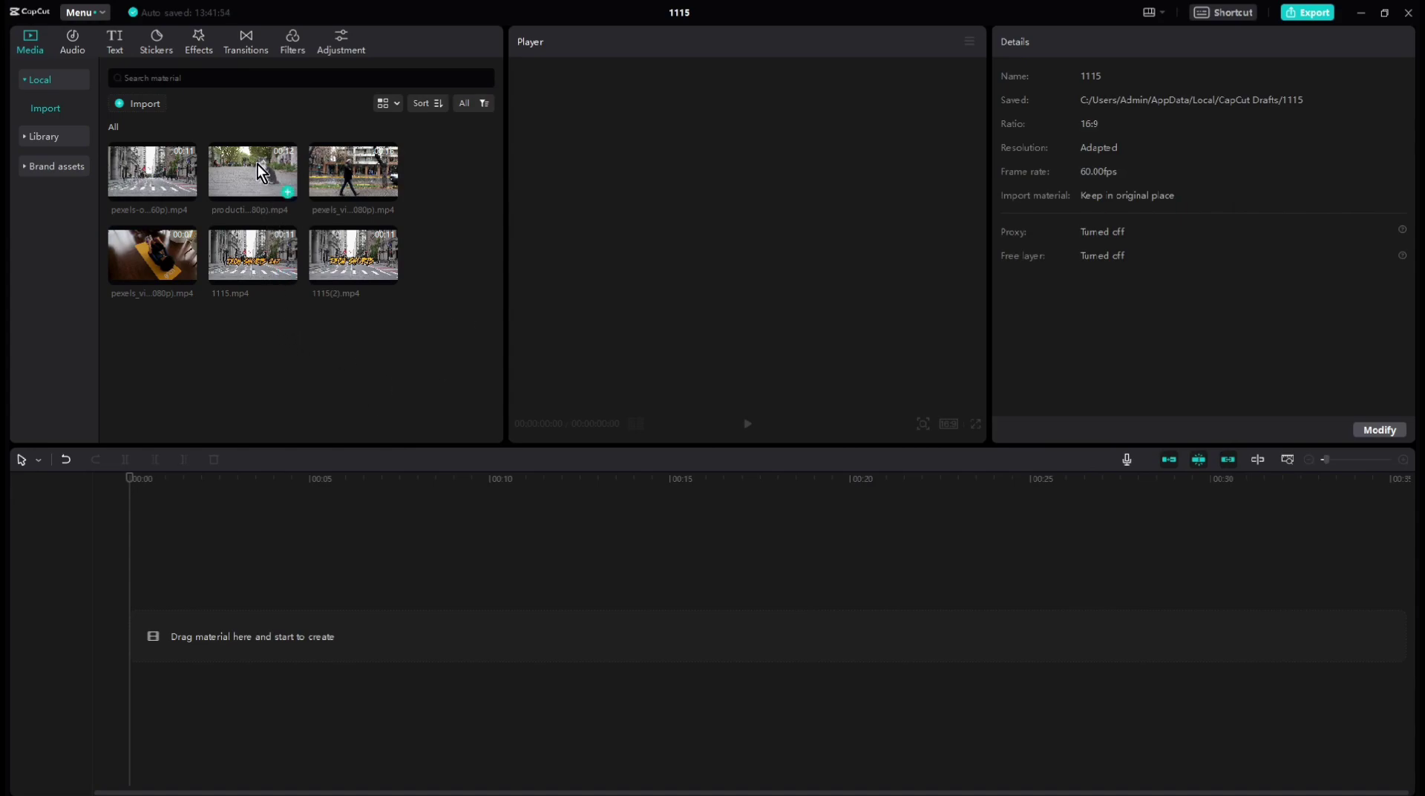
Place the production_id_4456747 cat clip on the timeline and briefly play it.
drag(257, 163, 139, 640)
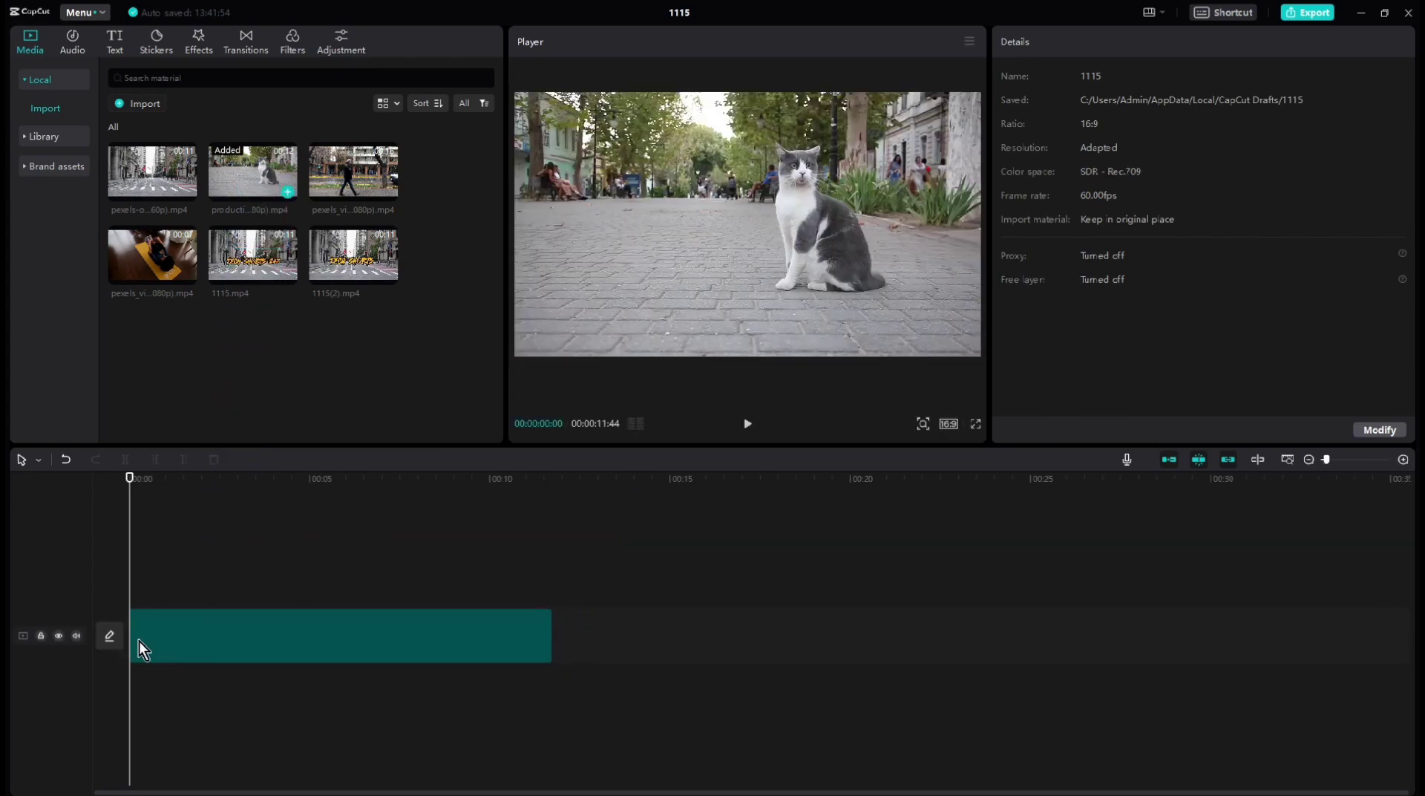
click(750, 426)
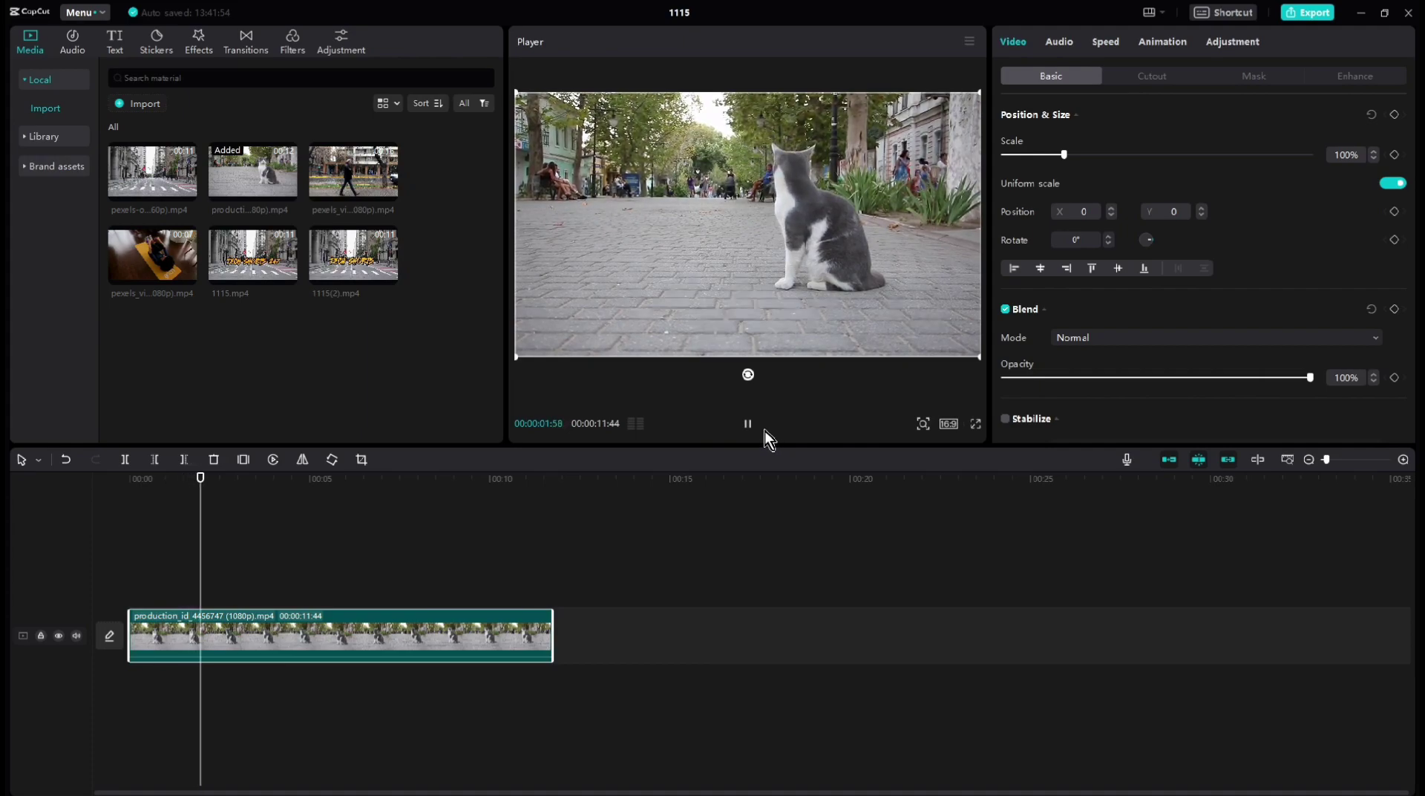
click(748, 424)
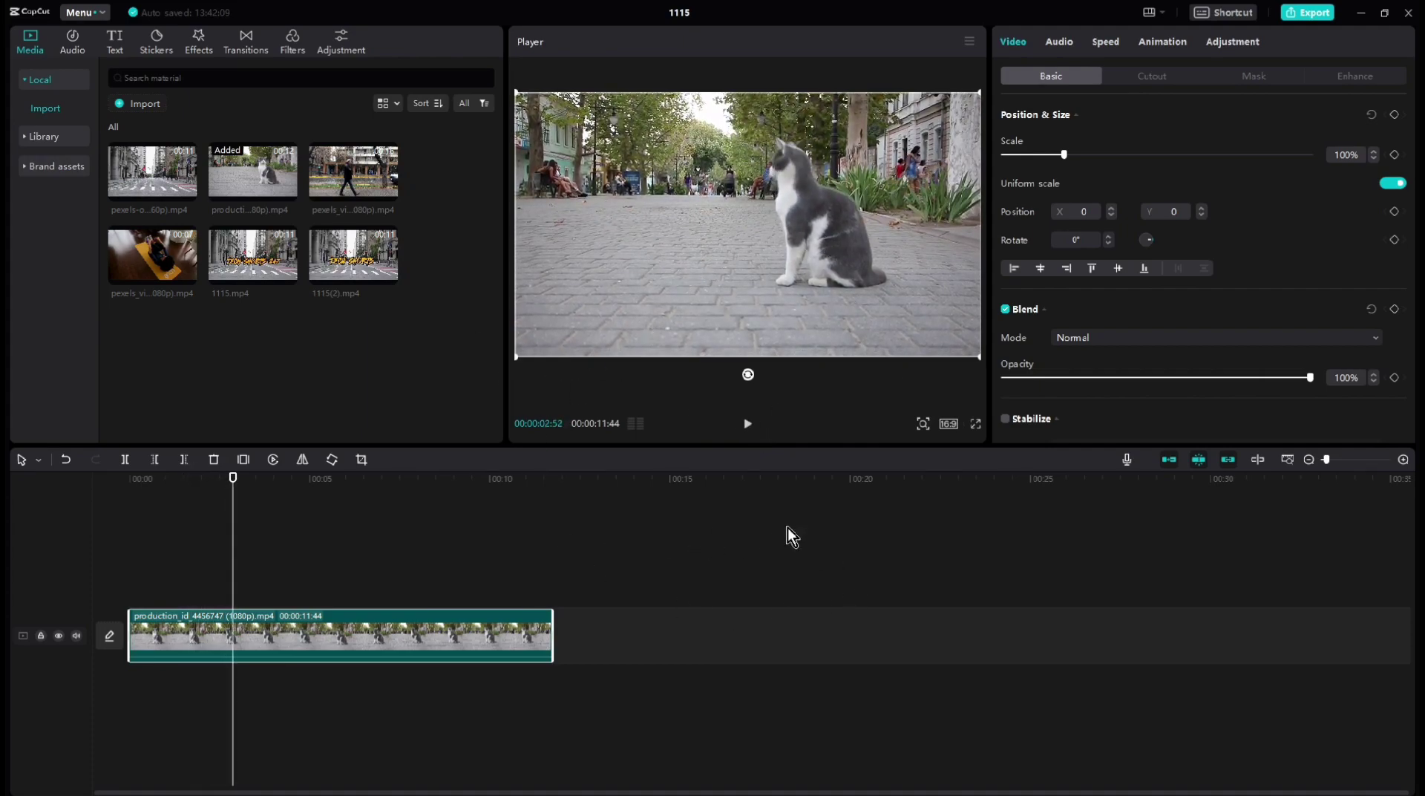
Set the ratio to 9:16 and scale the cat clip to about 317%.
click(948, 425)
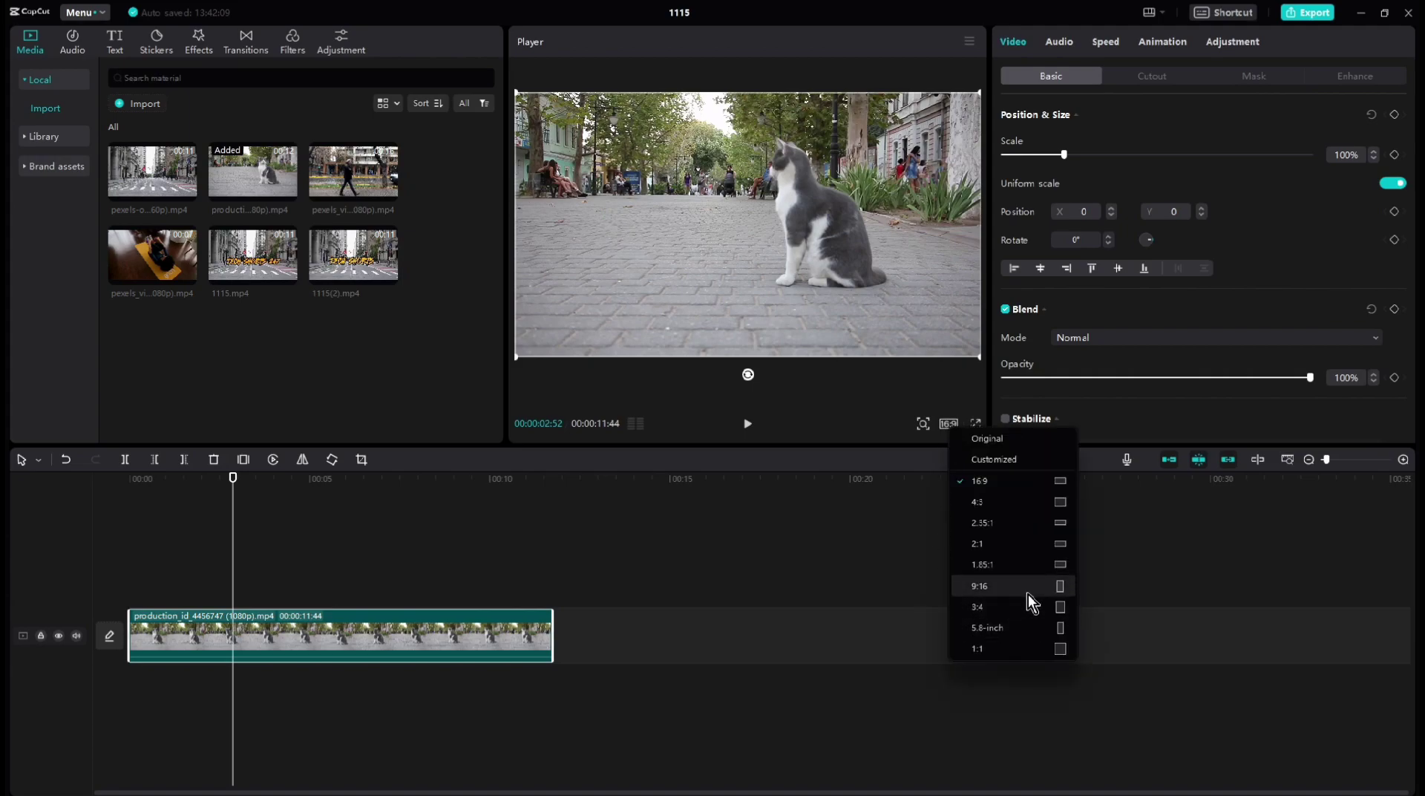
click(999, 589)
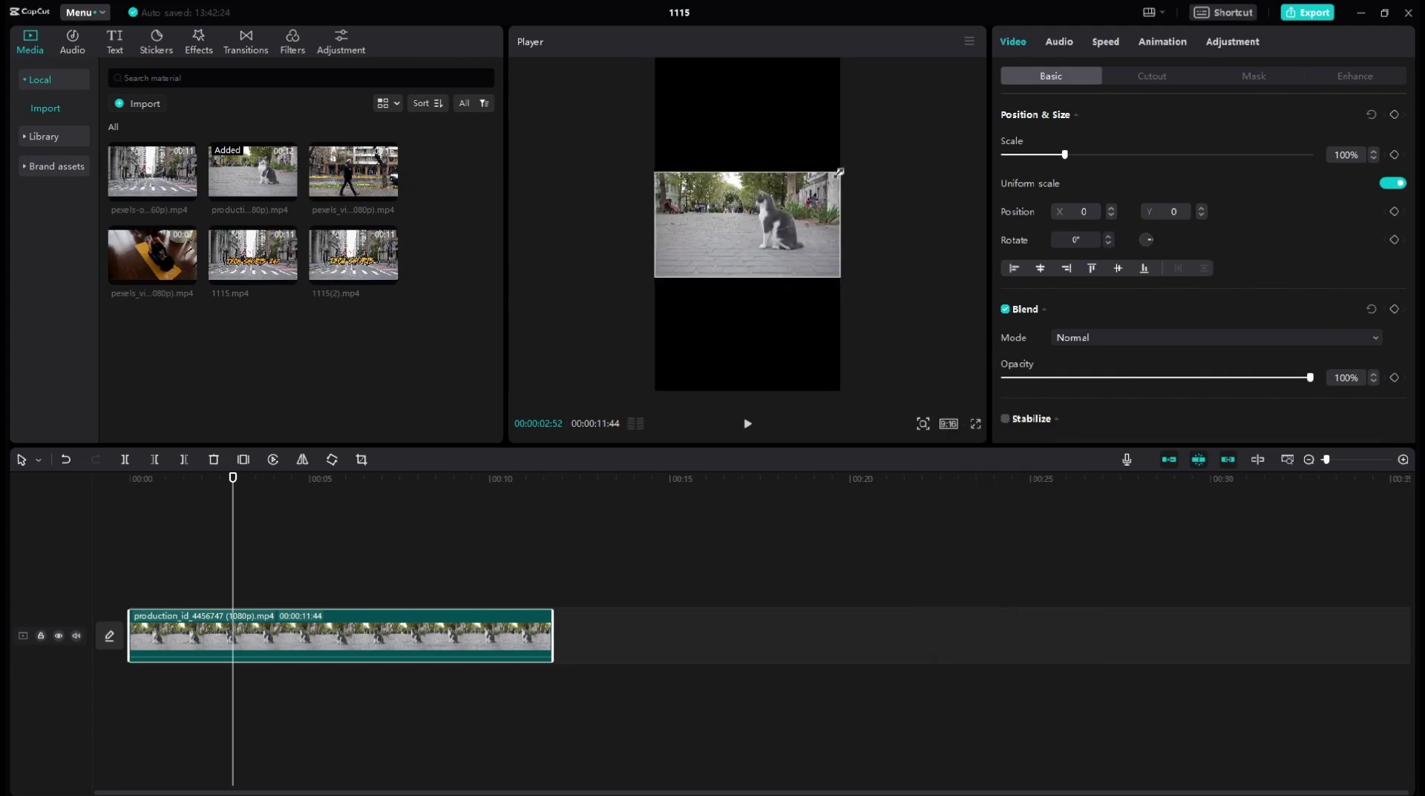
mouse_move(898, 141)
mouse_down()
mouse_move(1075, 10)
mouse_move(1111, 9)
mouse_up()
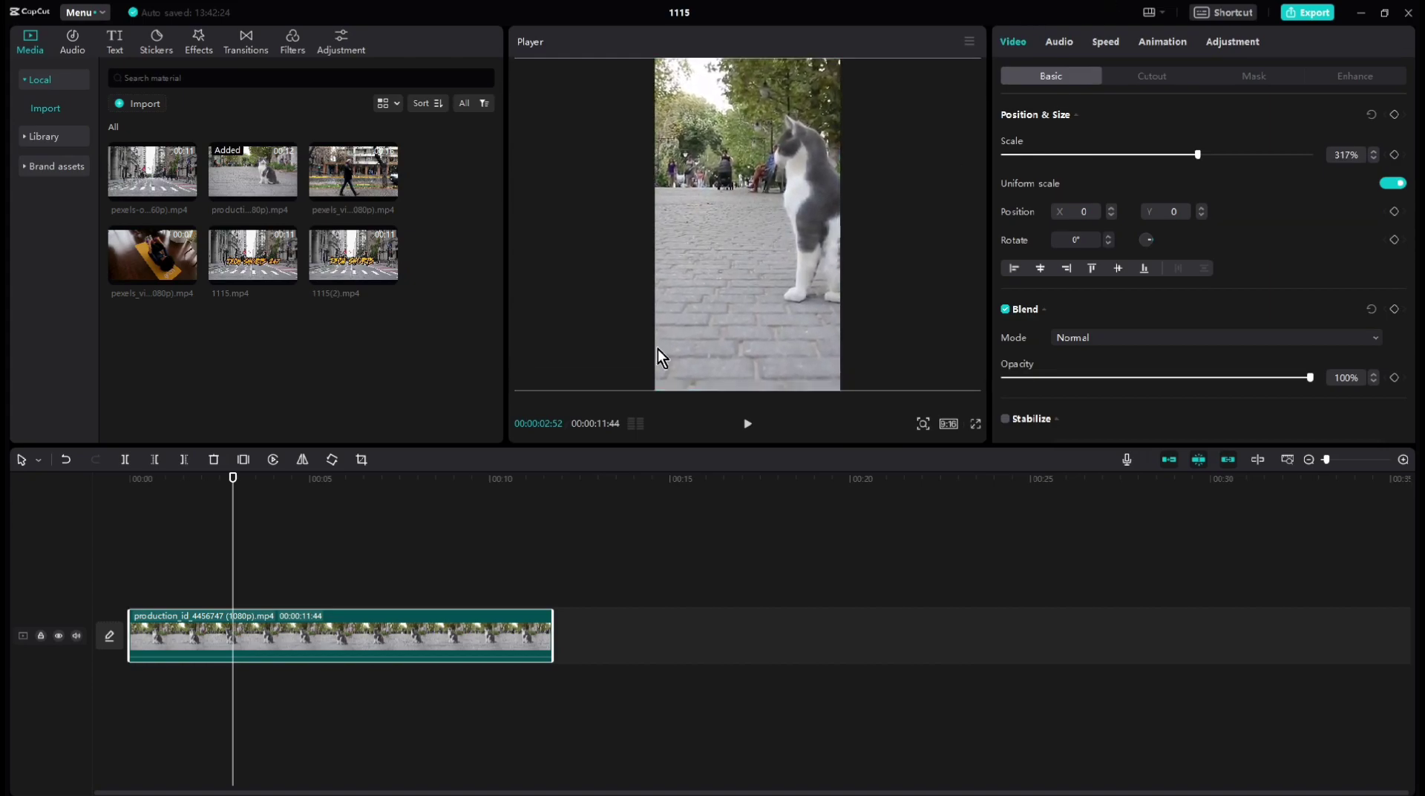
At the clip start, shift the cat video right and set a Position keyframe.
drag(234, 479, 57, 500)
drag(692, 257, 889, 256)
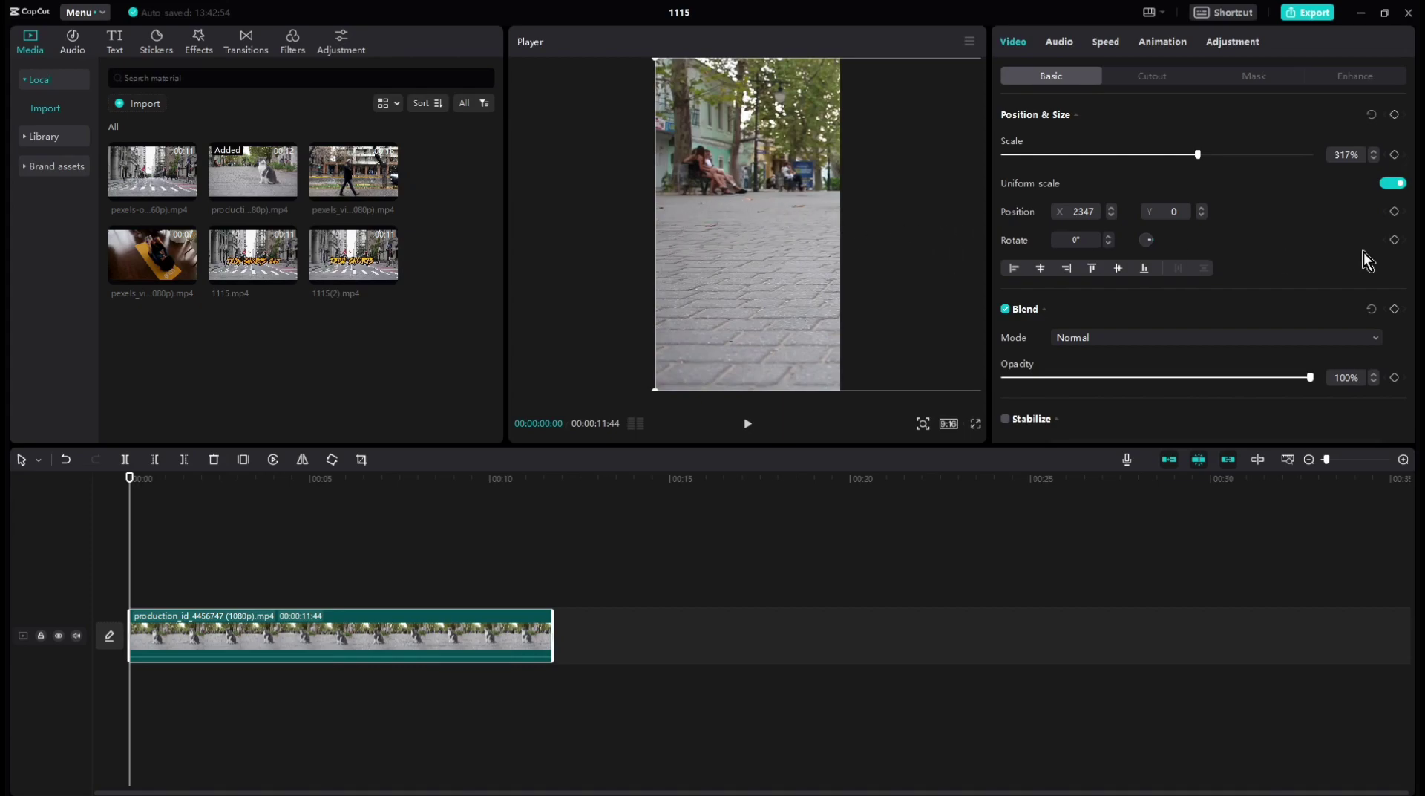
click(1394, 211)
Step through the clip, sliding the video left to add pan keyframes that follow the cat.
drag(130, 479, 161, 480)
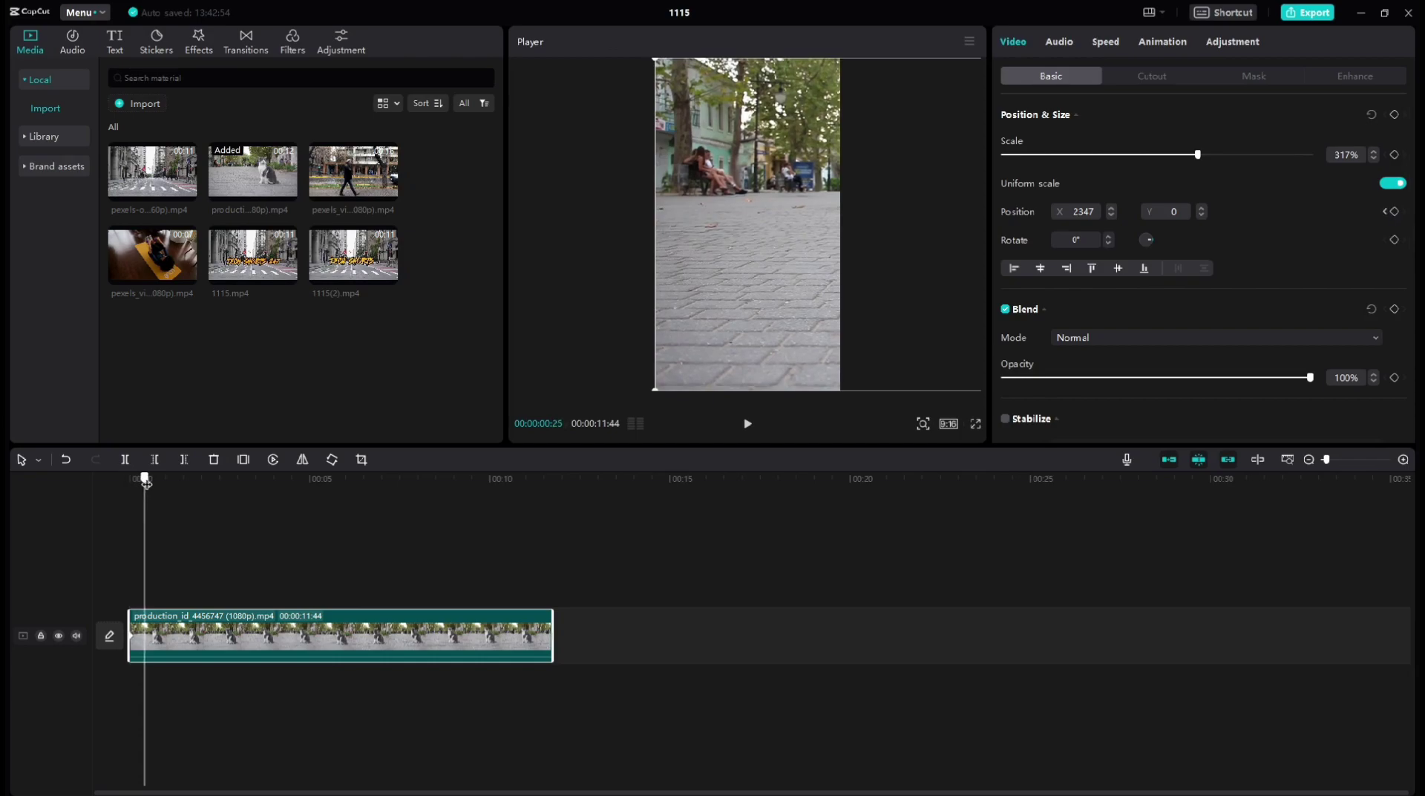
drag(788, 267, 711, 265)
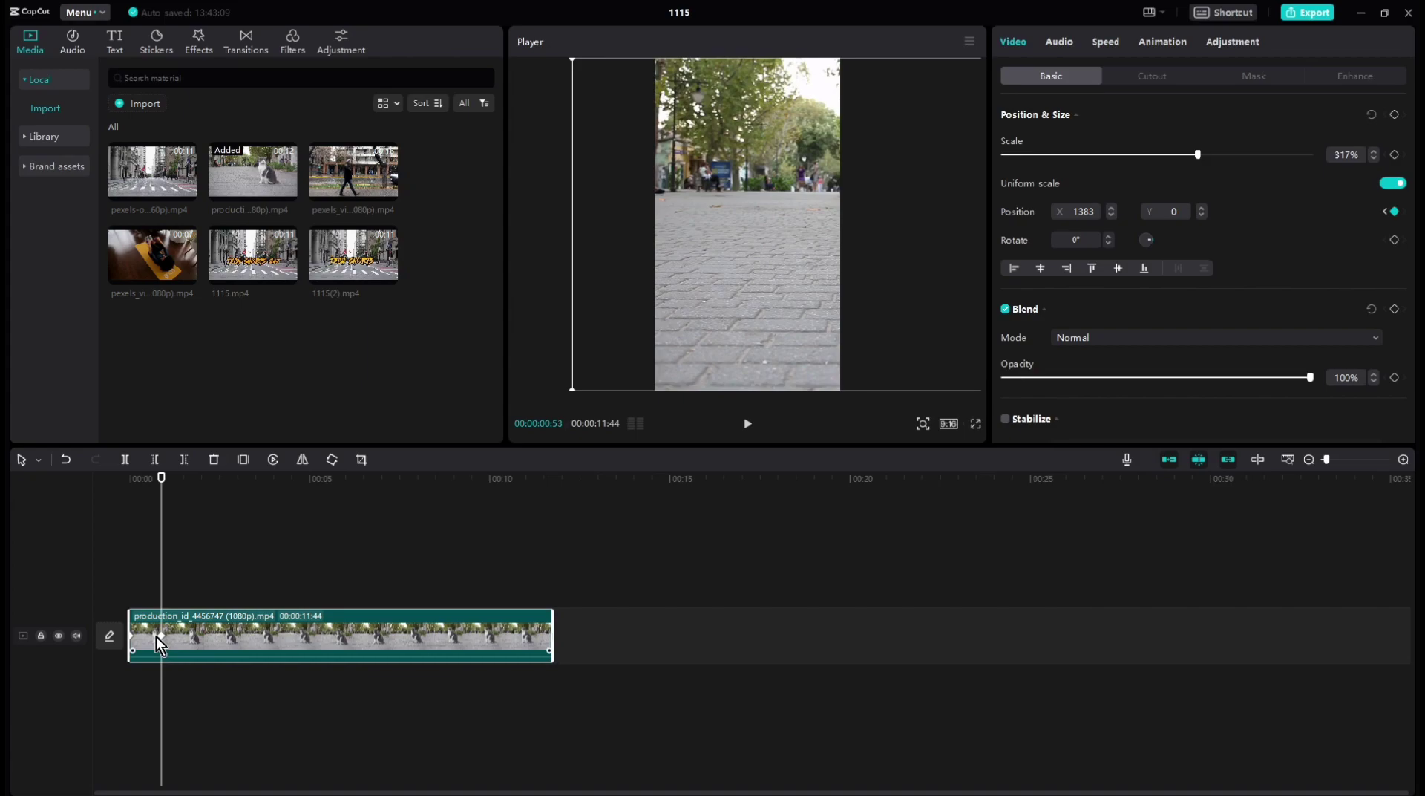
drag(161, 481, 214, 483)
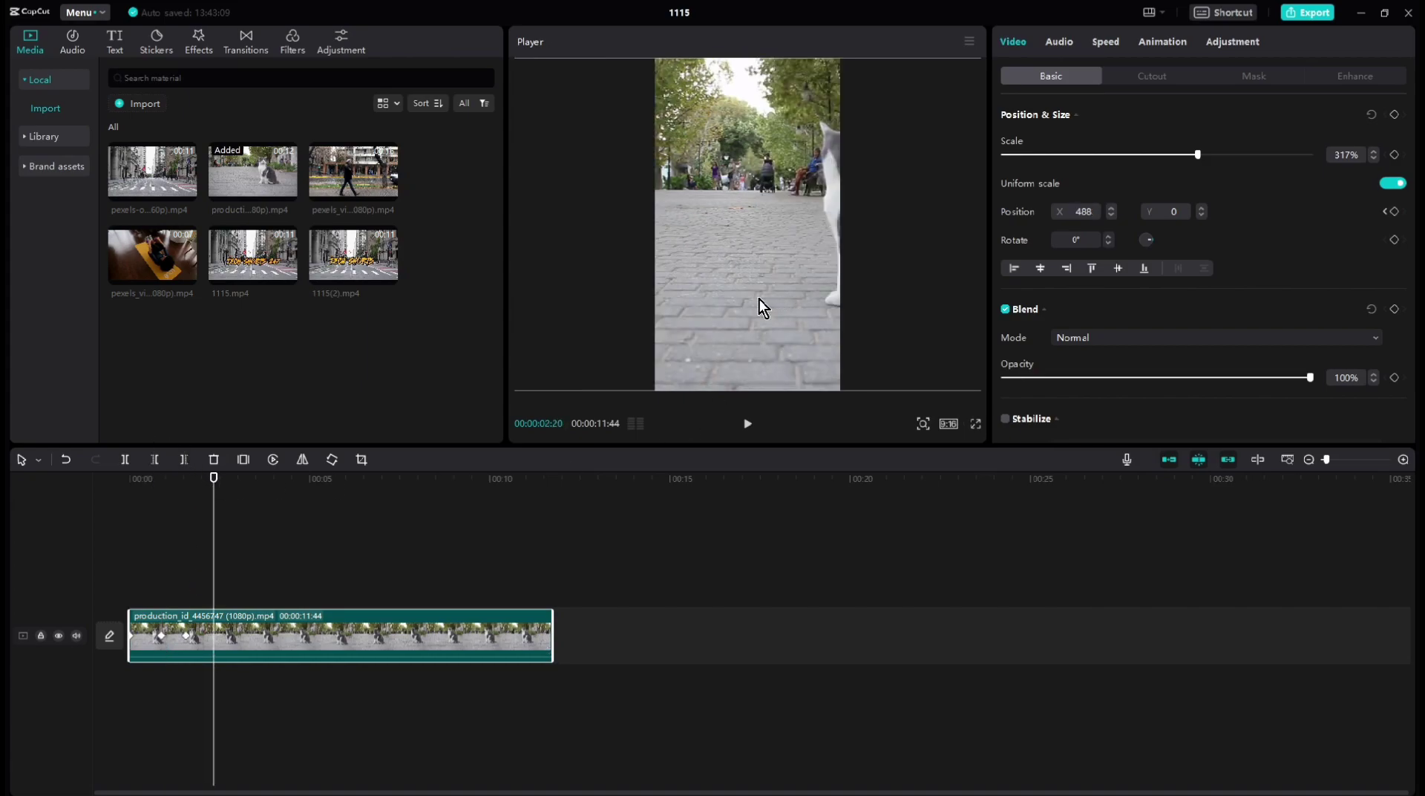
drag(759, 300, 727, 300)
drag(213, 481, 242, 481)
drag(767, 248, 742, 248)
drag(242, 481, 286, 480)
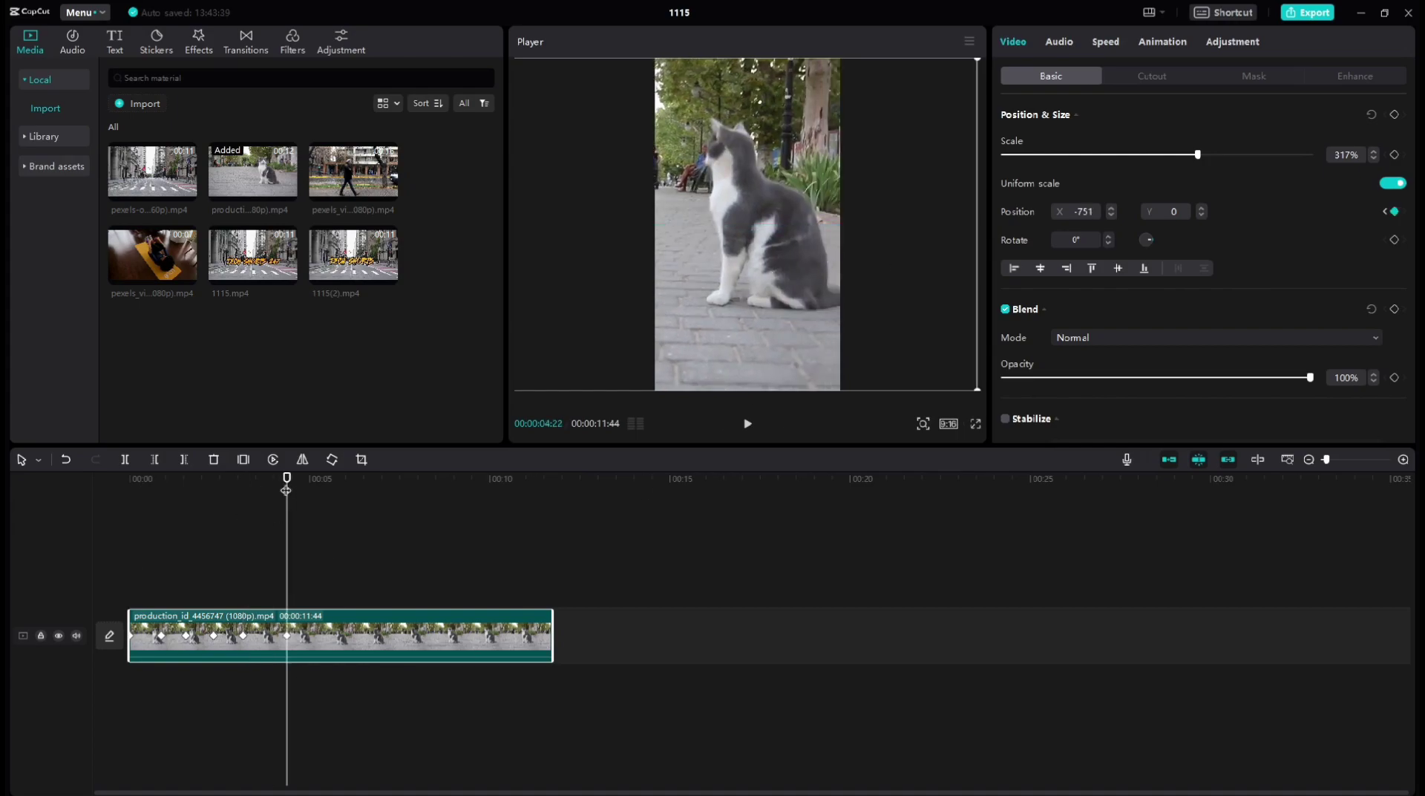
drag(767, 252, 742, 253)
drag(287, 480, 318, 481)
drag(767, 253, 742, 252)
drag(318, 481, 373, 481)
drag(767, 297, 741, 371)
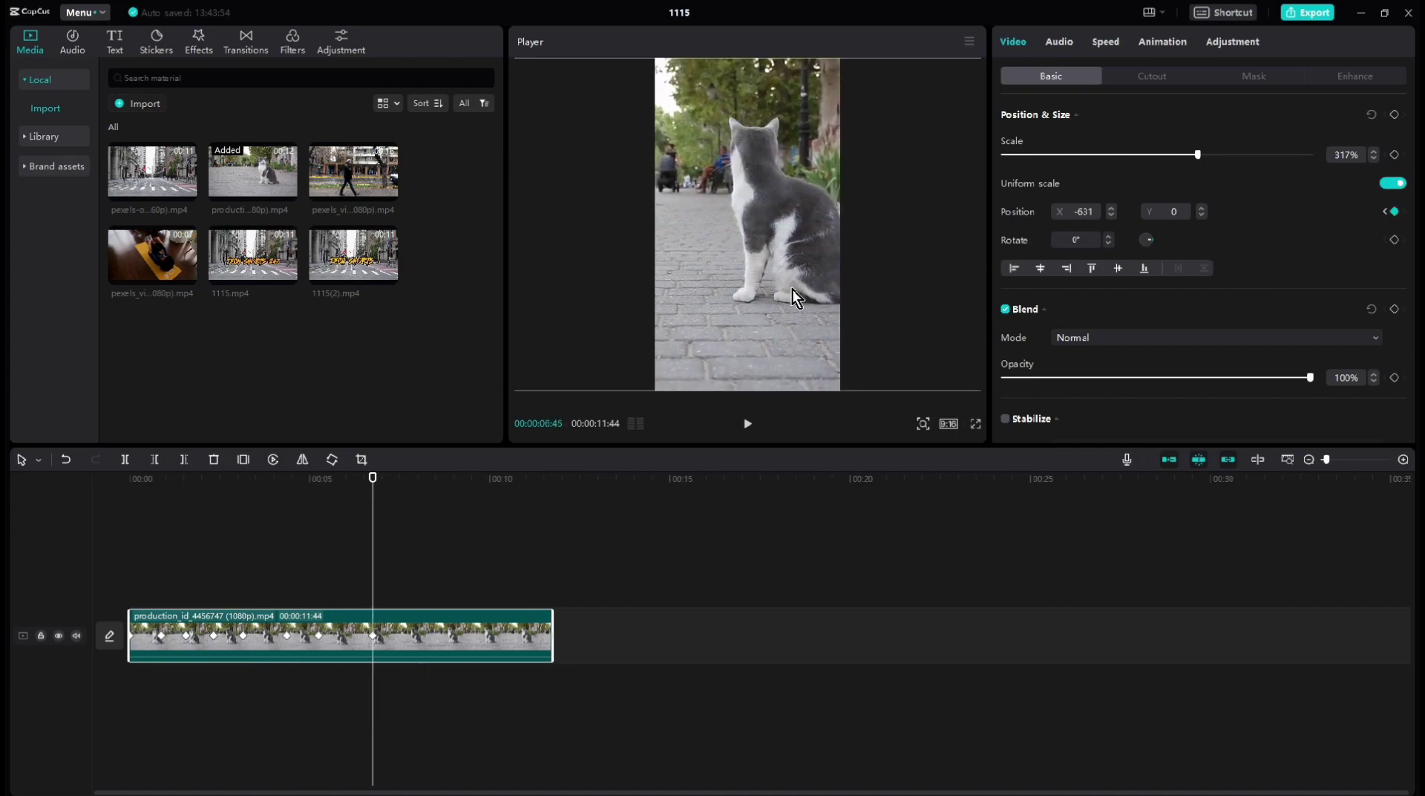
Extend the pan keyframes to the end of the clip, then reselect the cat clip.
drag(742, 312, 670, 312)
drag(372, 480, 447, 481)
drag(742, 297, 724, 297)
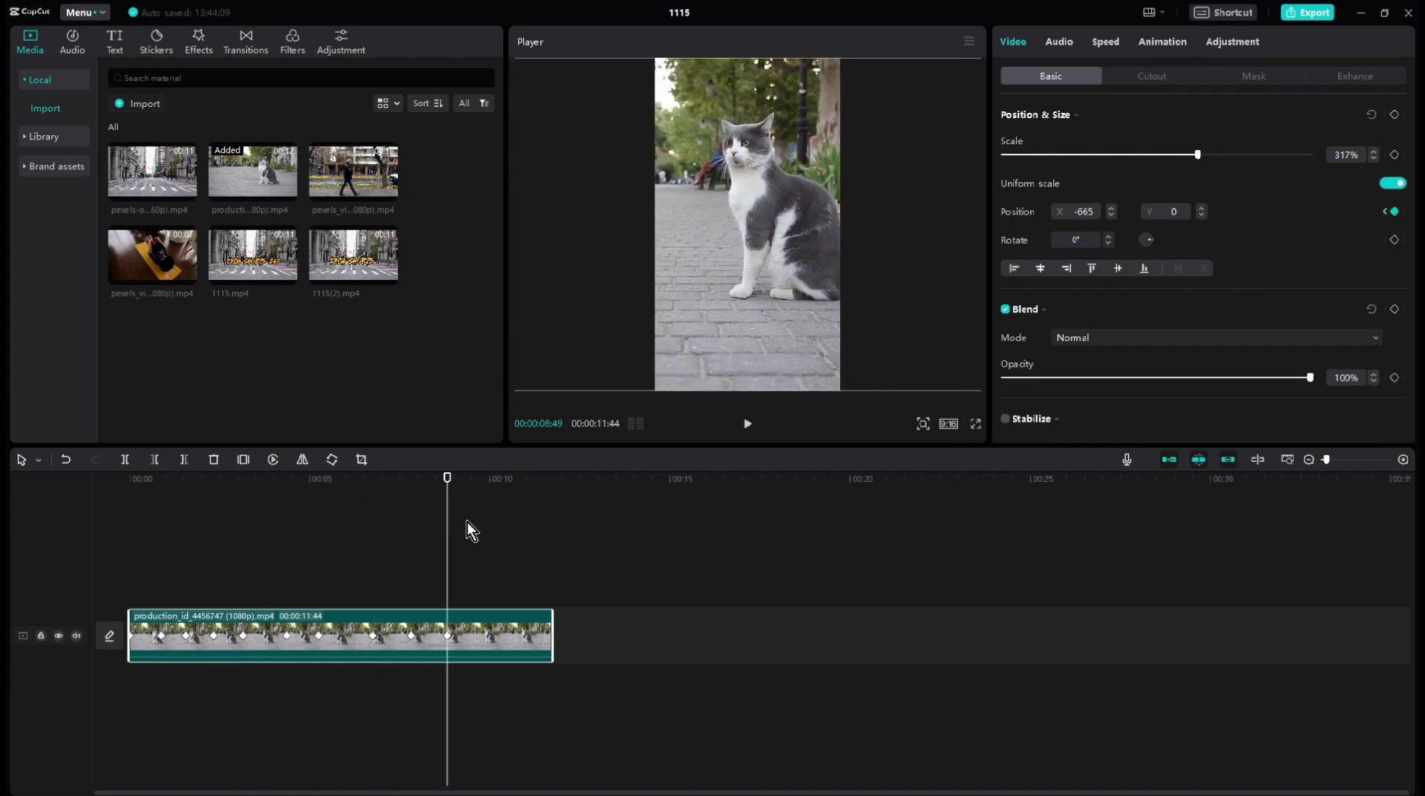
drag(447, 481, 490, 481)
drag(743, 297, 712, 296)
drag(490, 481, 515, 480)
drag(765, 293, 740, 293)
drag(515, 479, 552, 479)
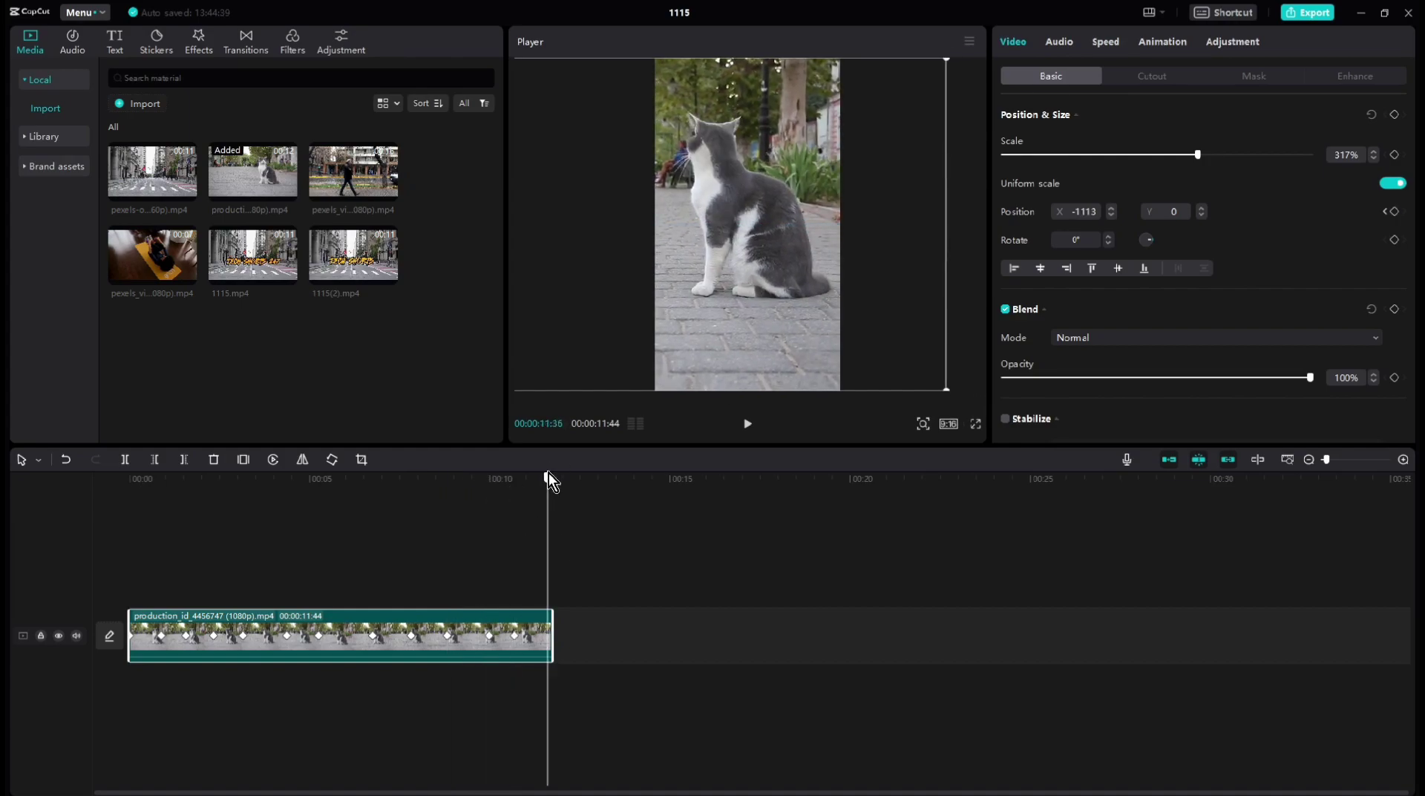
click(635, 610)
click(332, 653)
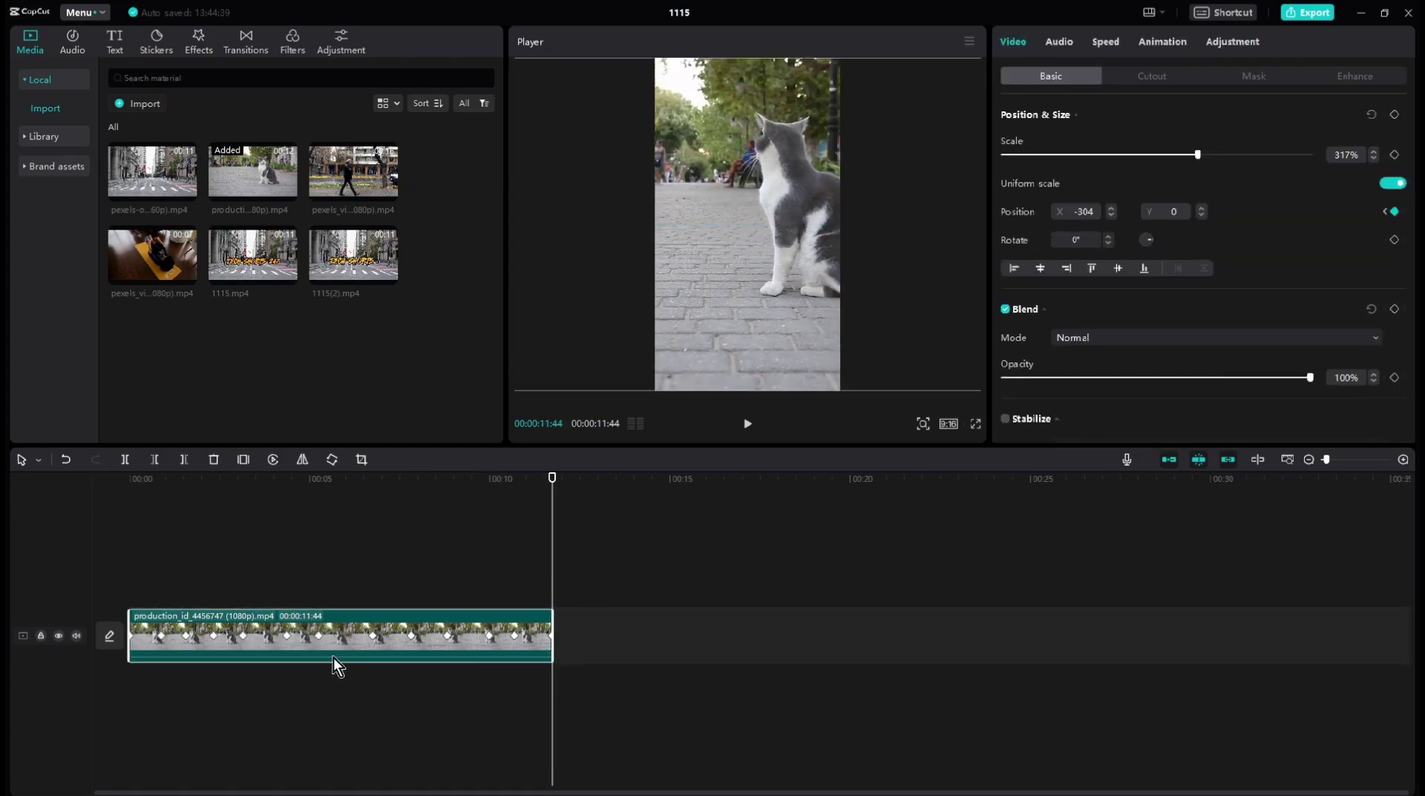
Deselect the clip and play the camera-pan result from the start.
click(622, 564)
click(748, 423)
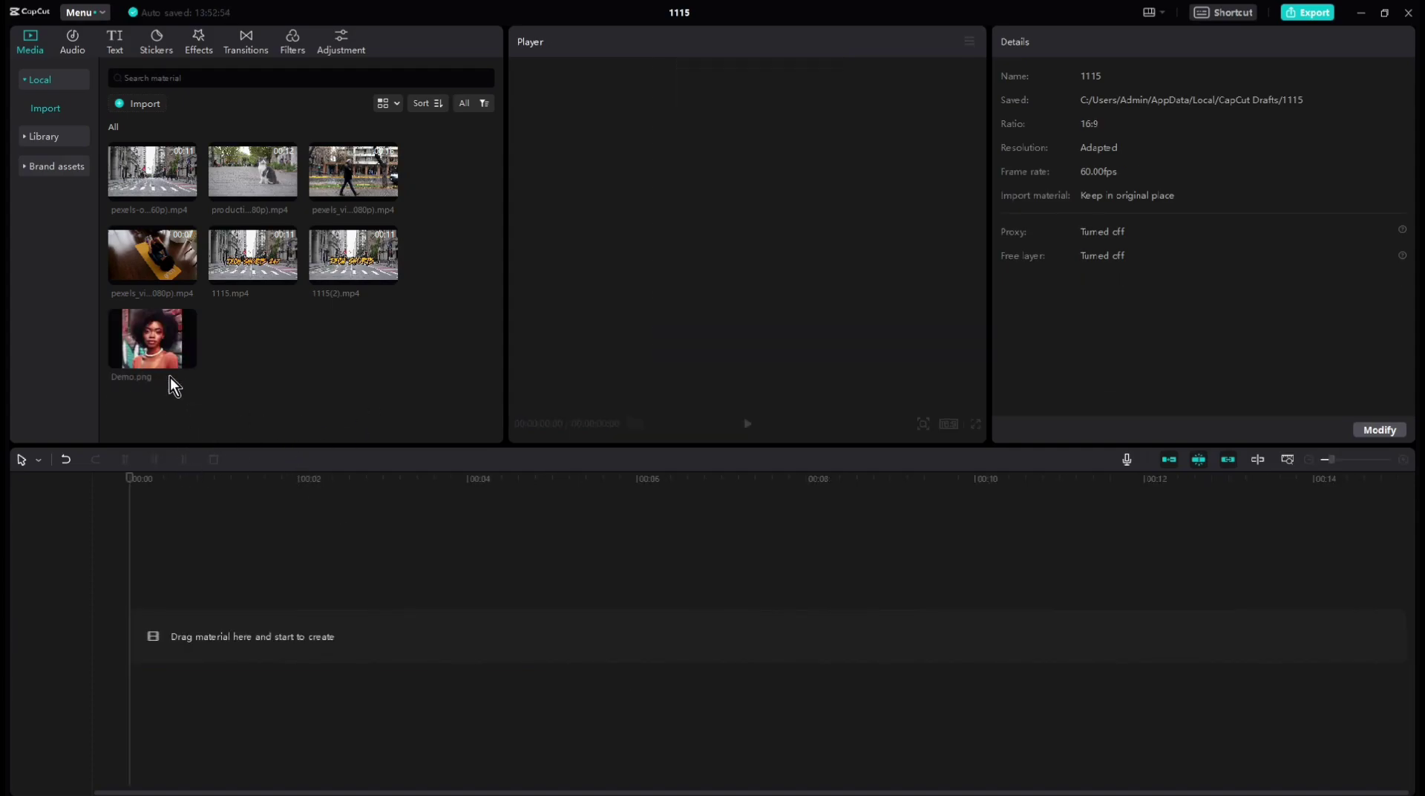
drag(167, 345, 136, 634)
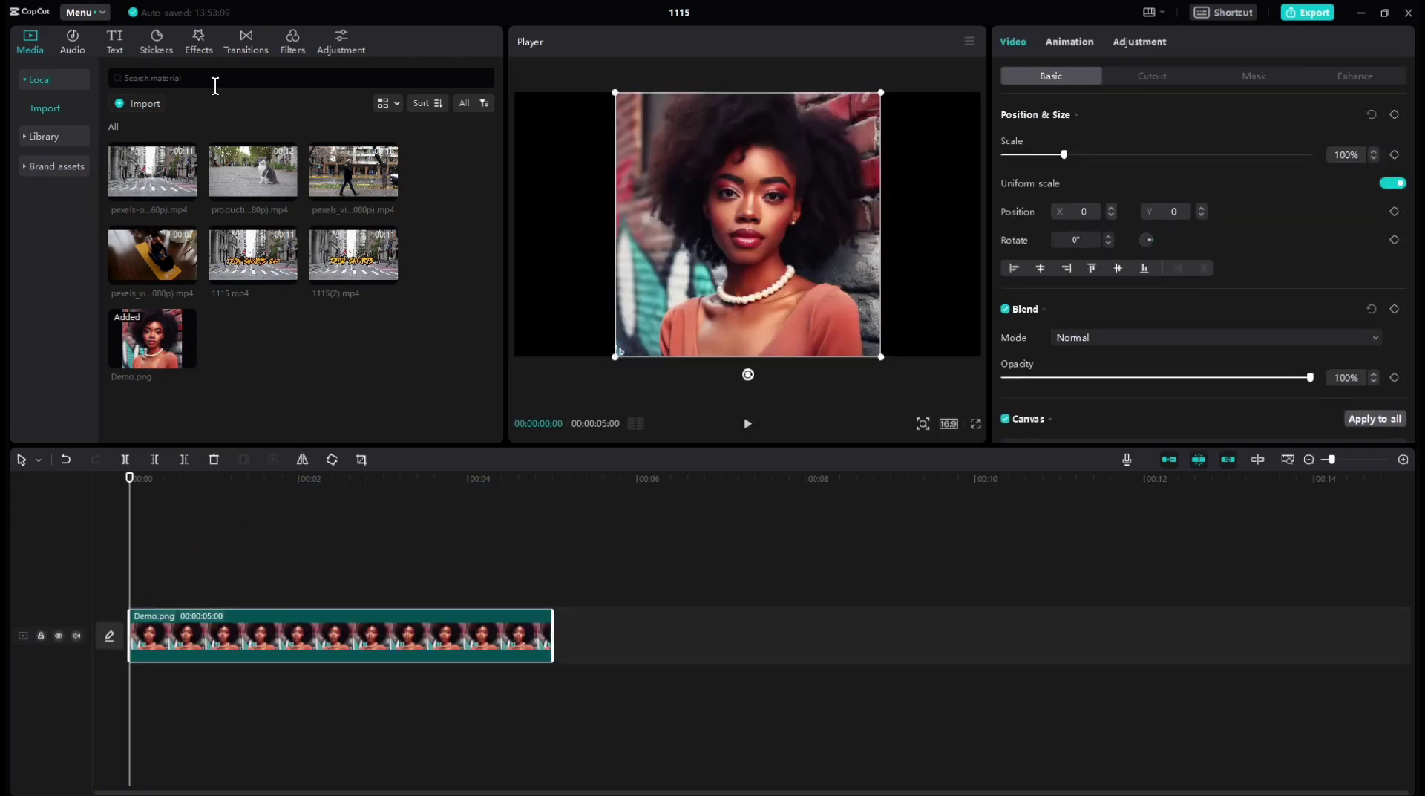
click(198, 41)
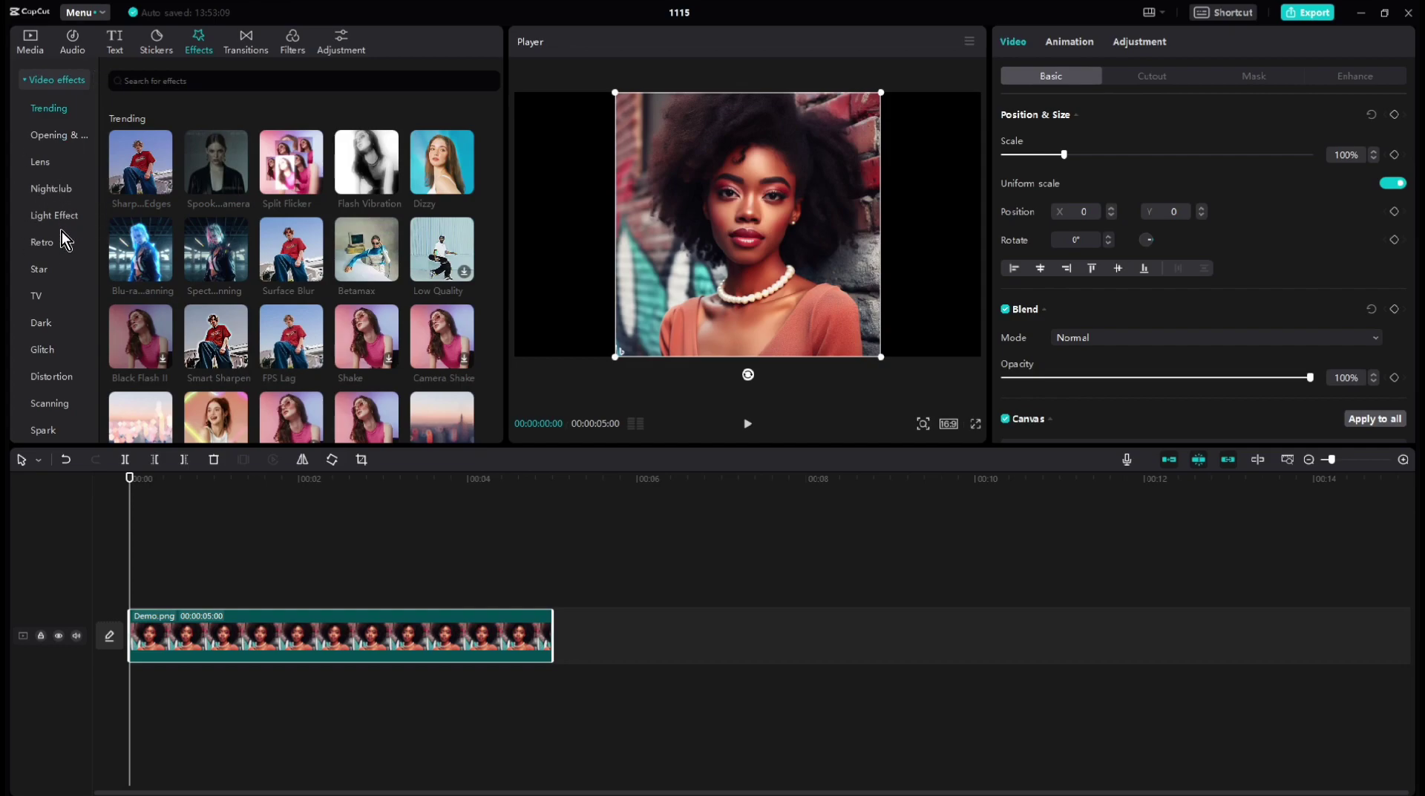
scroll(56, 282, down, 3)
scroll(52, 305, down, 2)
scroll(46, 300, down, 1)
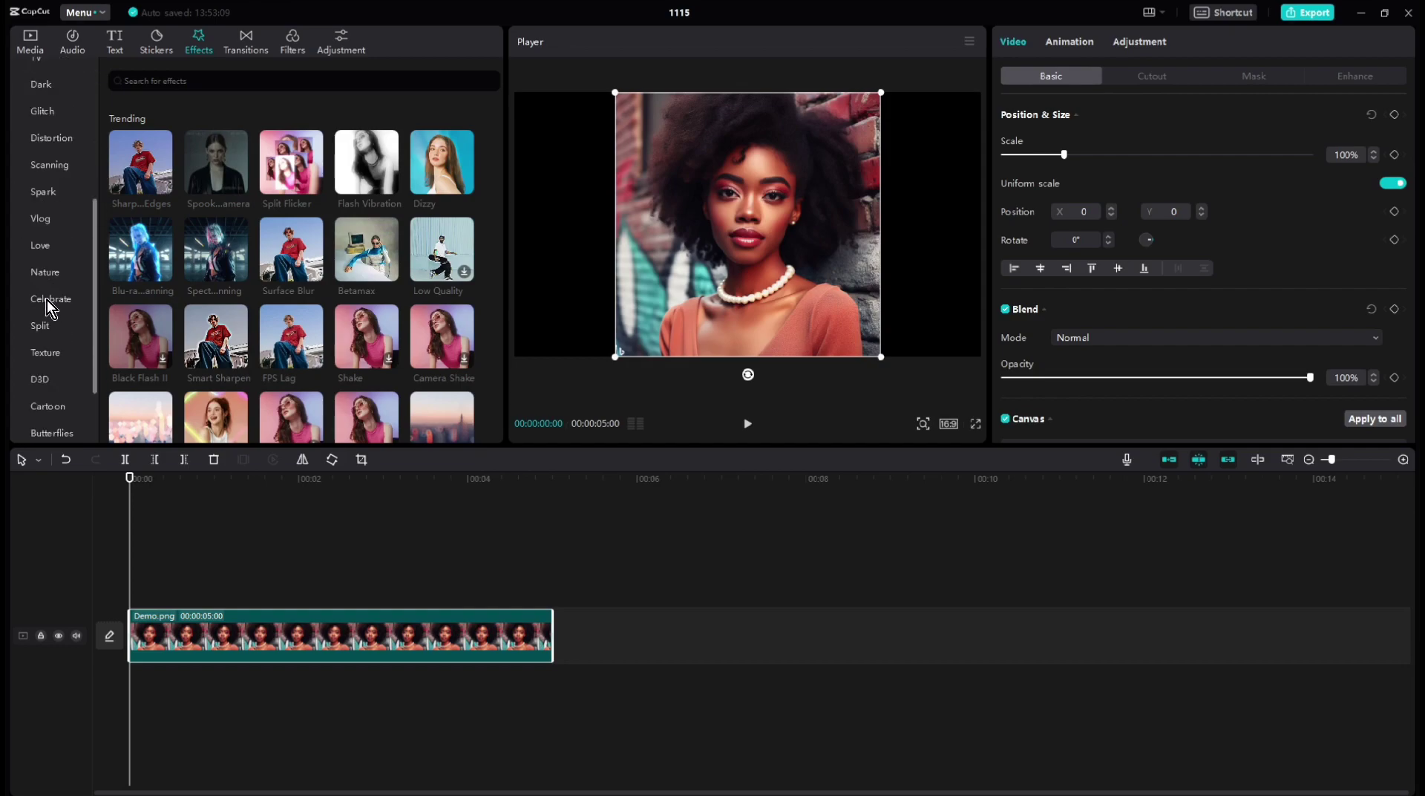
scroll(52, 341, down, 1)
scroll(65, 272, up, 7)
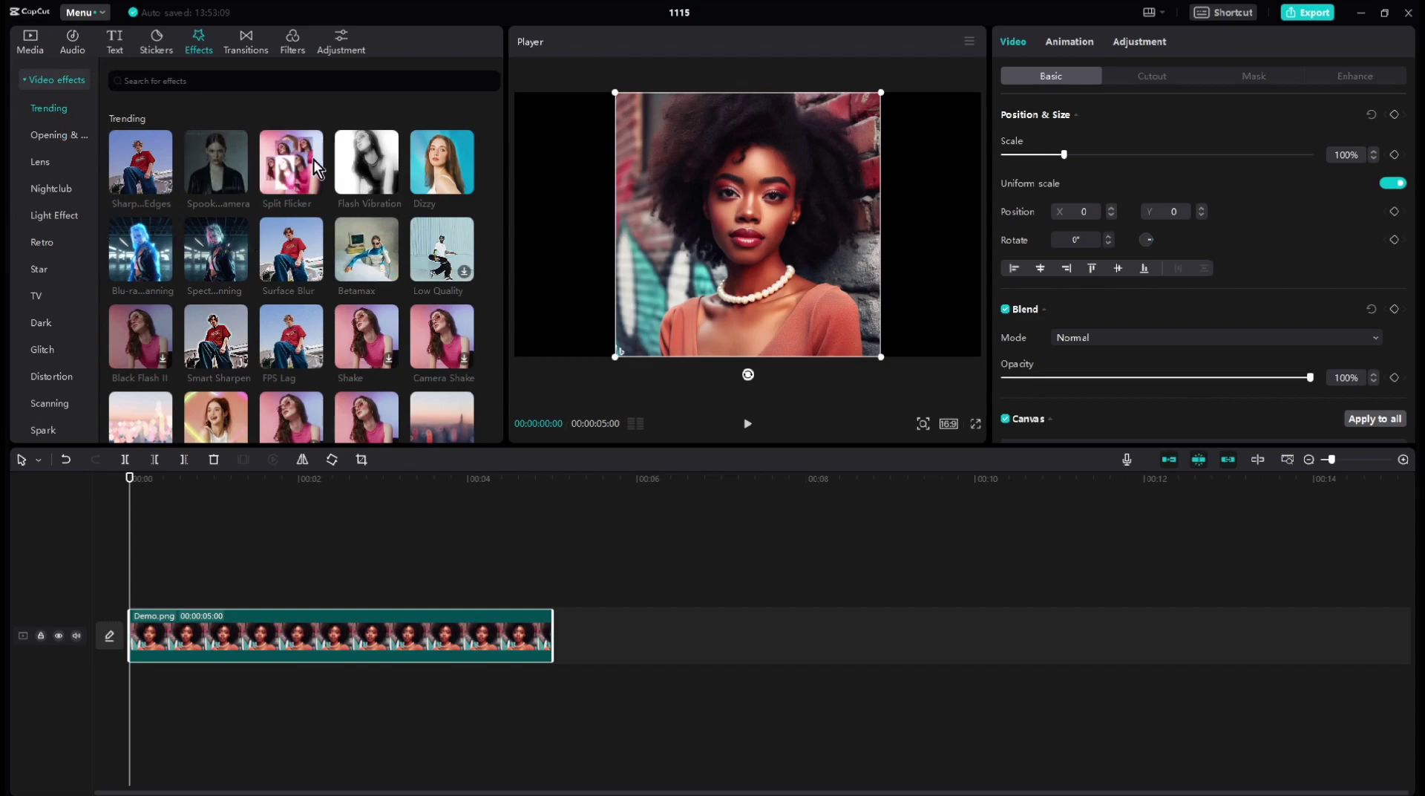
mouse_move(216, 250)
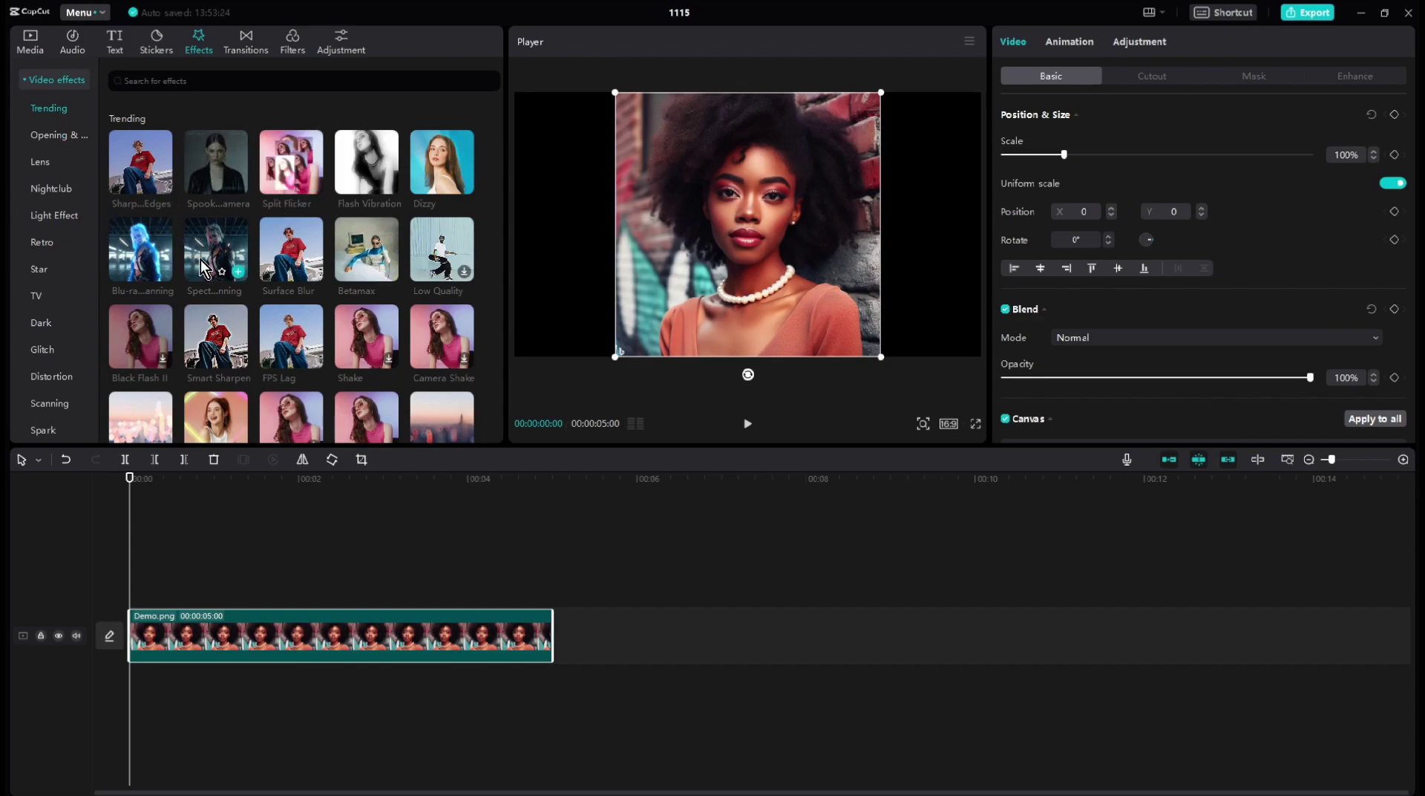
Layer Spectrum Scanning and Split Flicker over the portrait, preview, trim Split Flicker, and select the portrait.
drag(219, 249, 137, 591)
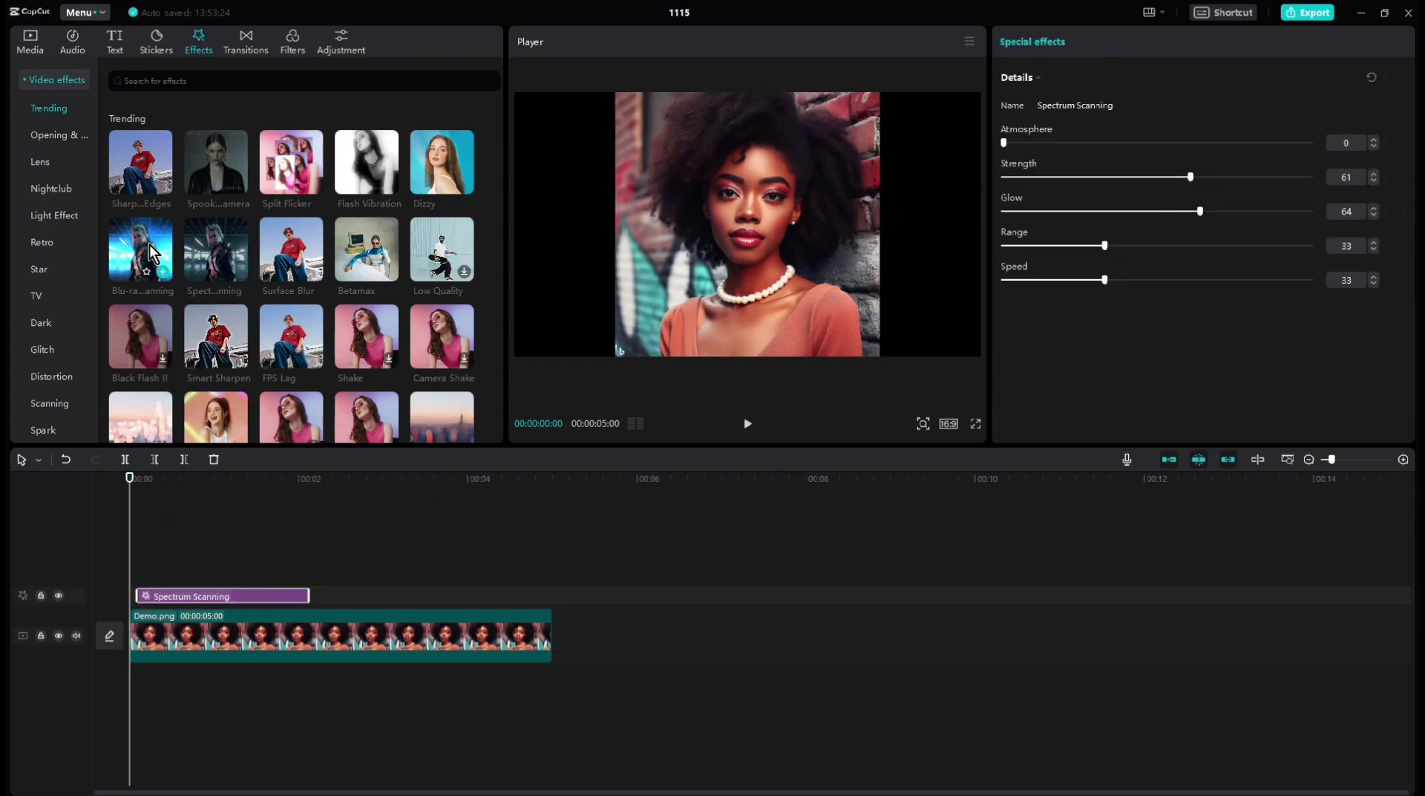
mouse_move(293, 164)
mouse_down()
mouse_move(410, 462)
mouse_move(310, 596)
mouse_up()
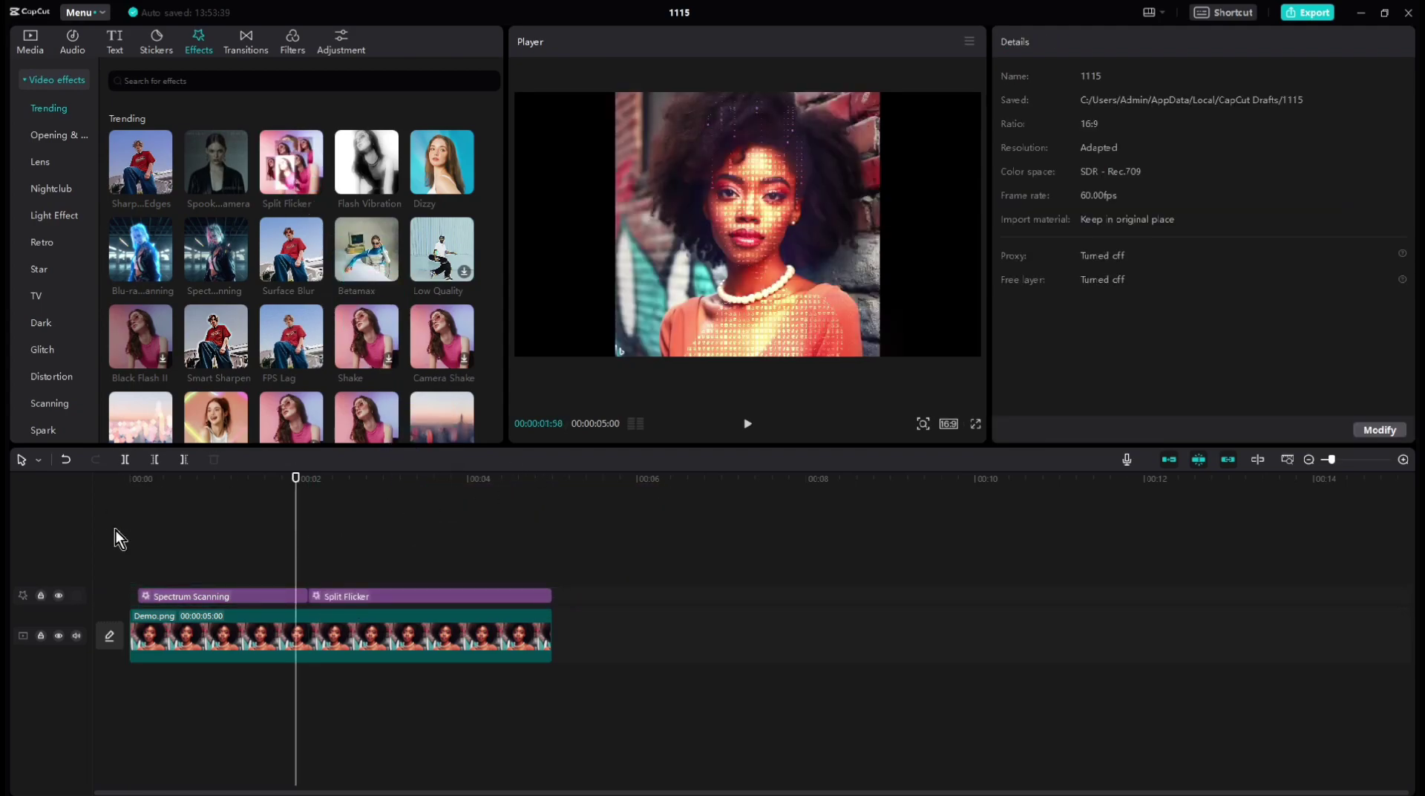
drag(306, 495, 6, 518)
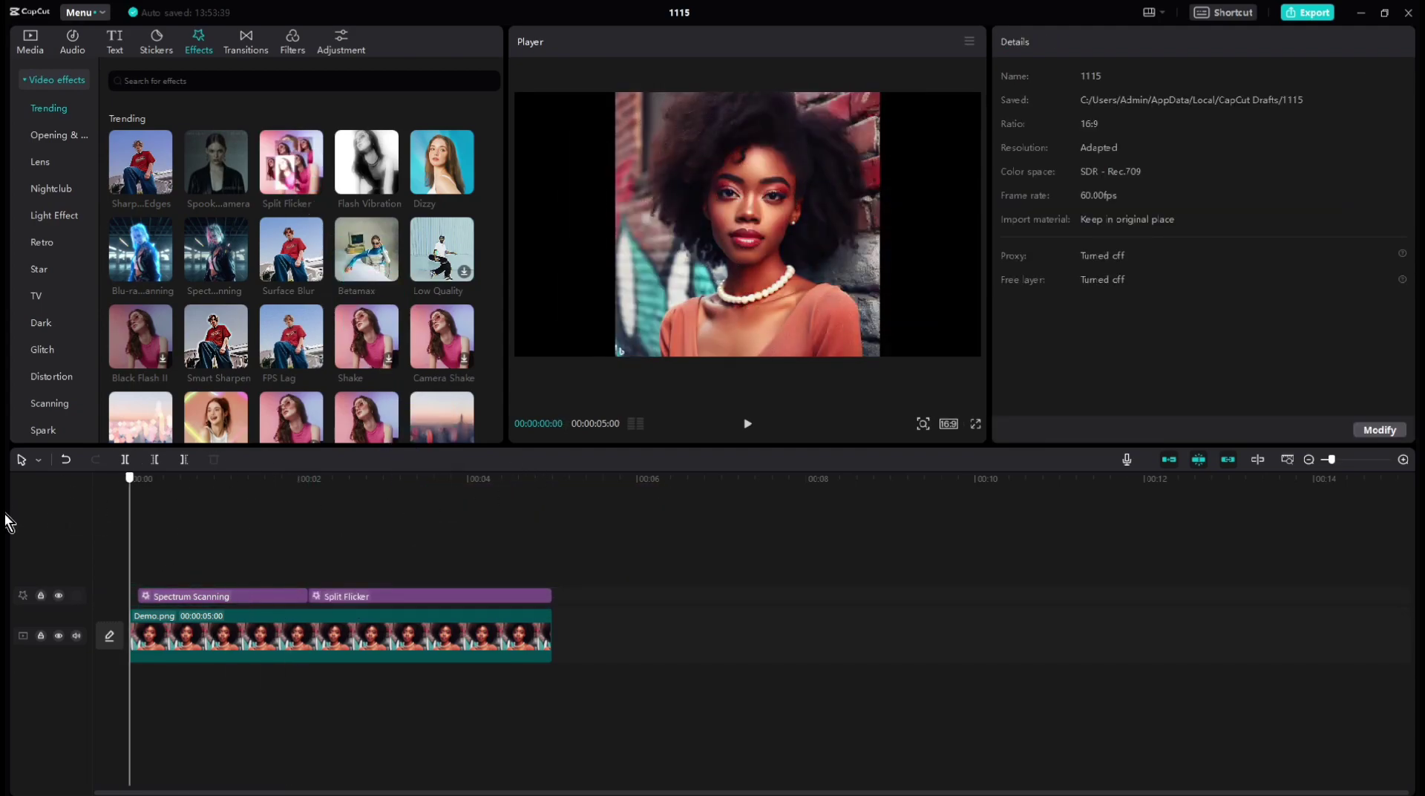
click(748, 424)
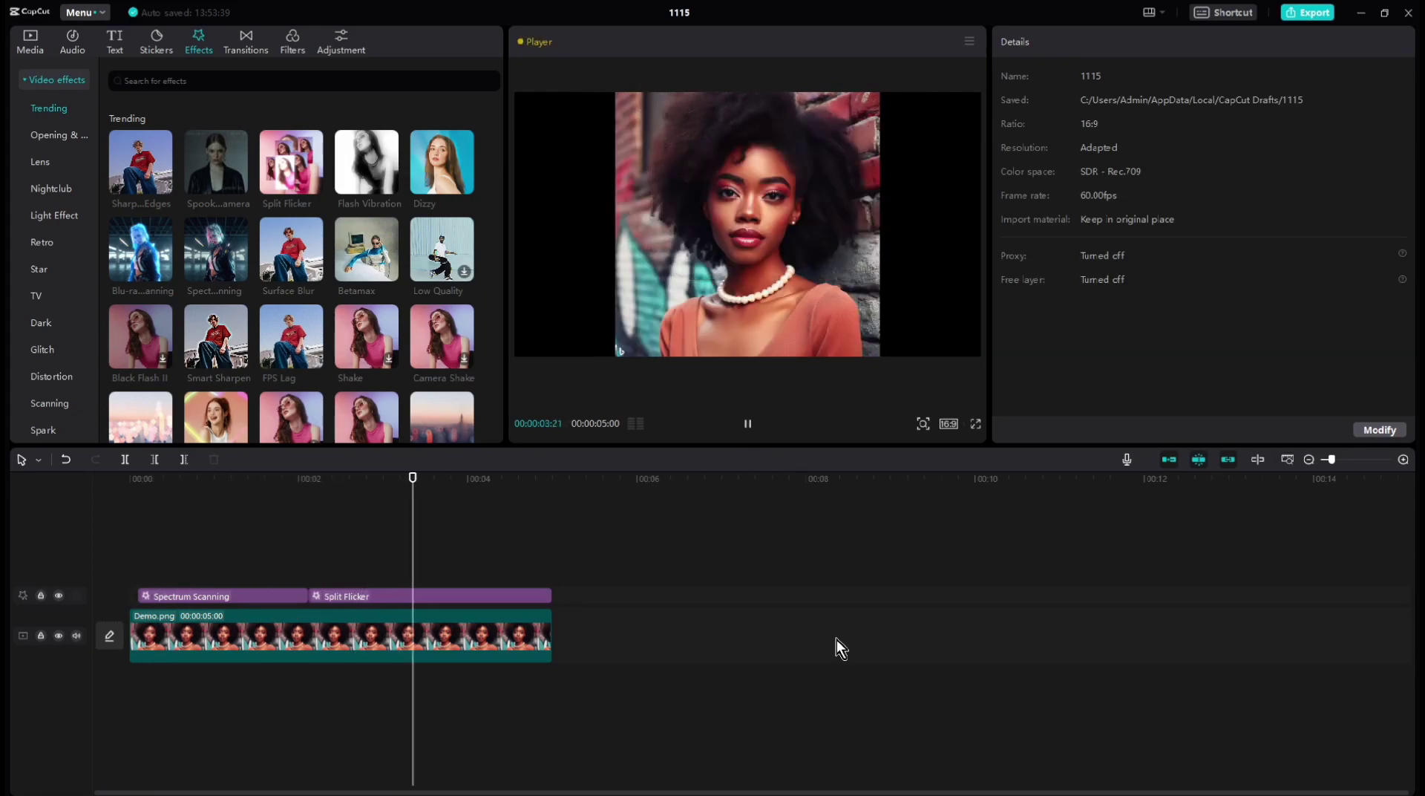
drag(549, 596, 414, 601)
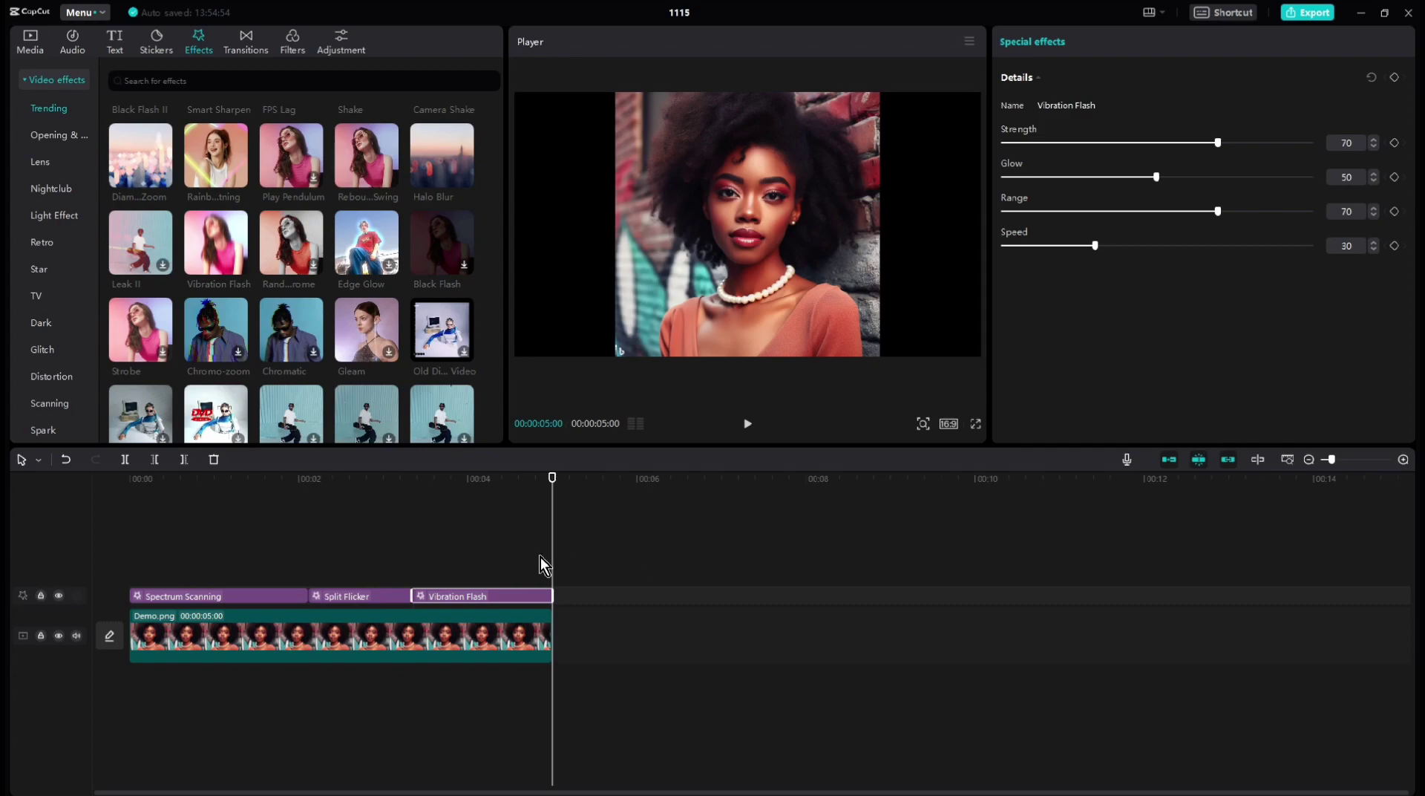
click(321, 646)
Bring the street clip onto the timeline and stack a duplicate above it at 00:00.
key(Delete)
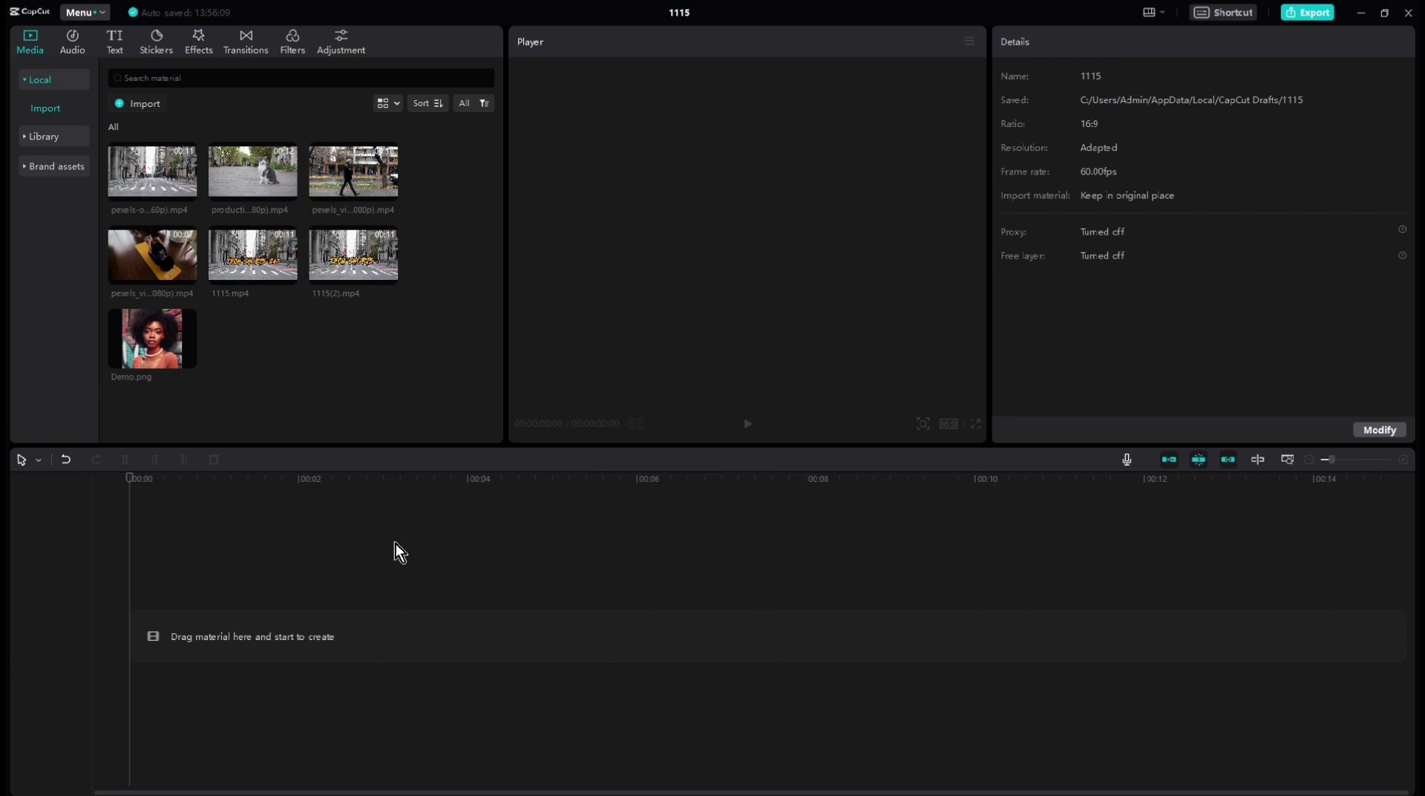
key(ctrl+z)
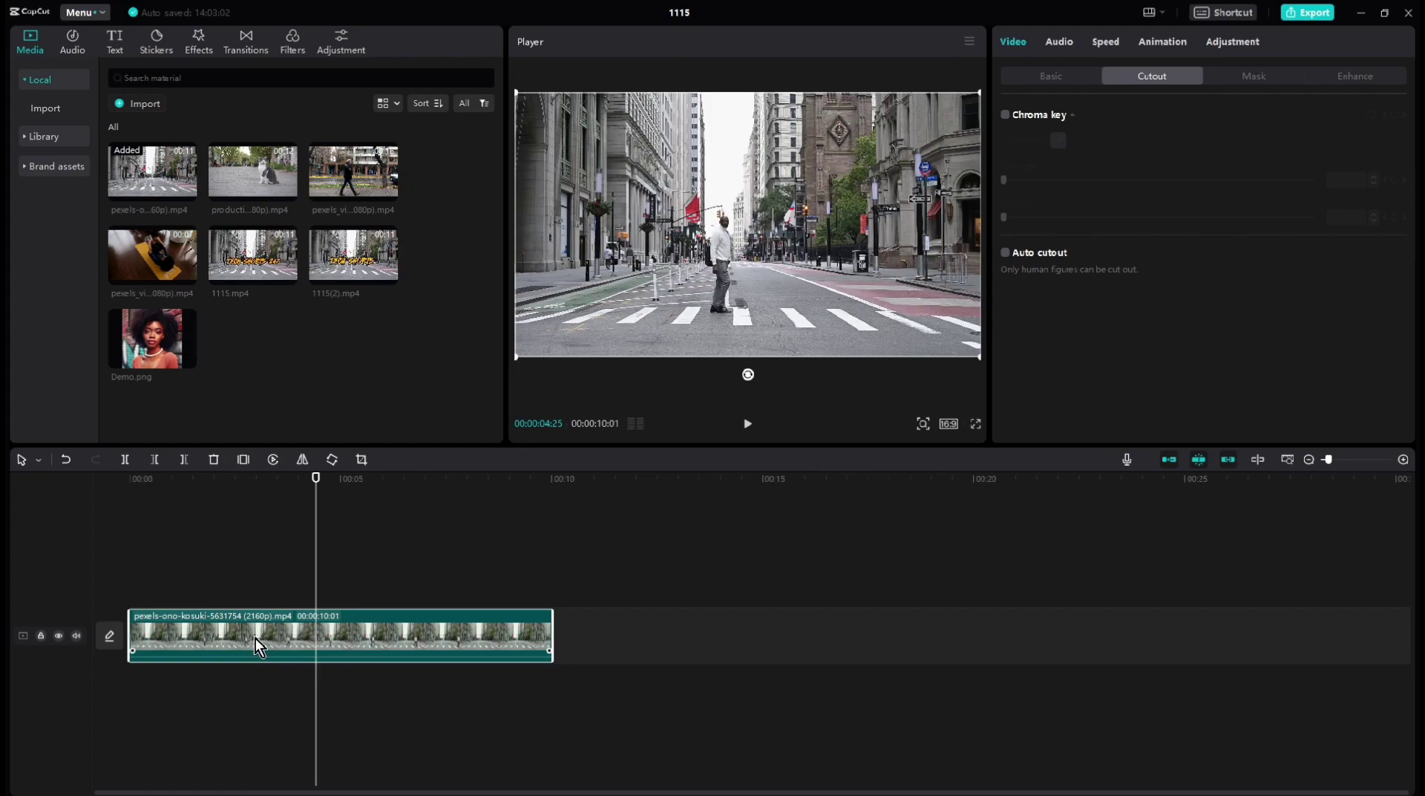
key(ctrl+c)
key(ctrl+v)
mouse_move(426, 582)
mouse_down()
mouse_move(238, 582)
mouse_move(233, 567)
mouse_up()
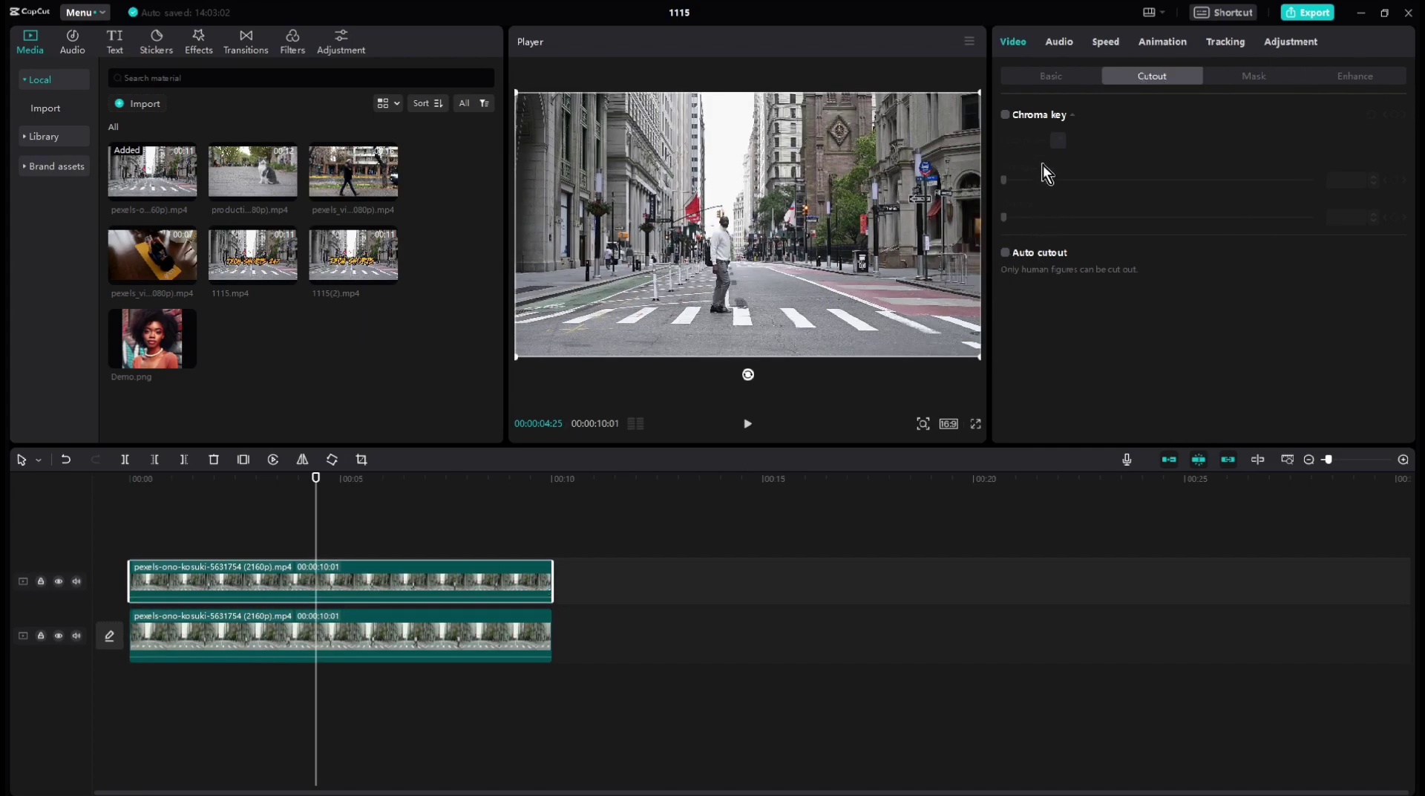
Apply Auto cutout to the upper copy, then select the lower background clip.
click(1006, 253)
key(Home)
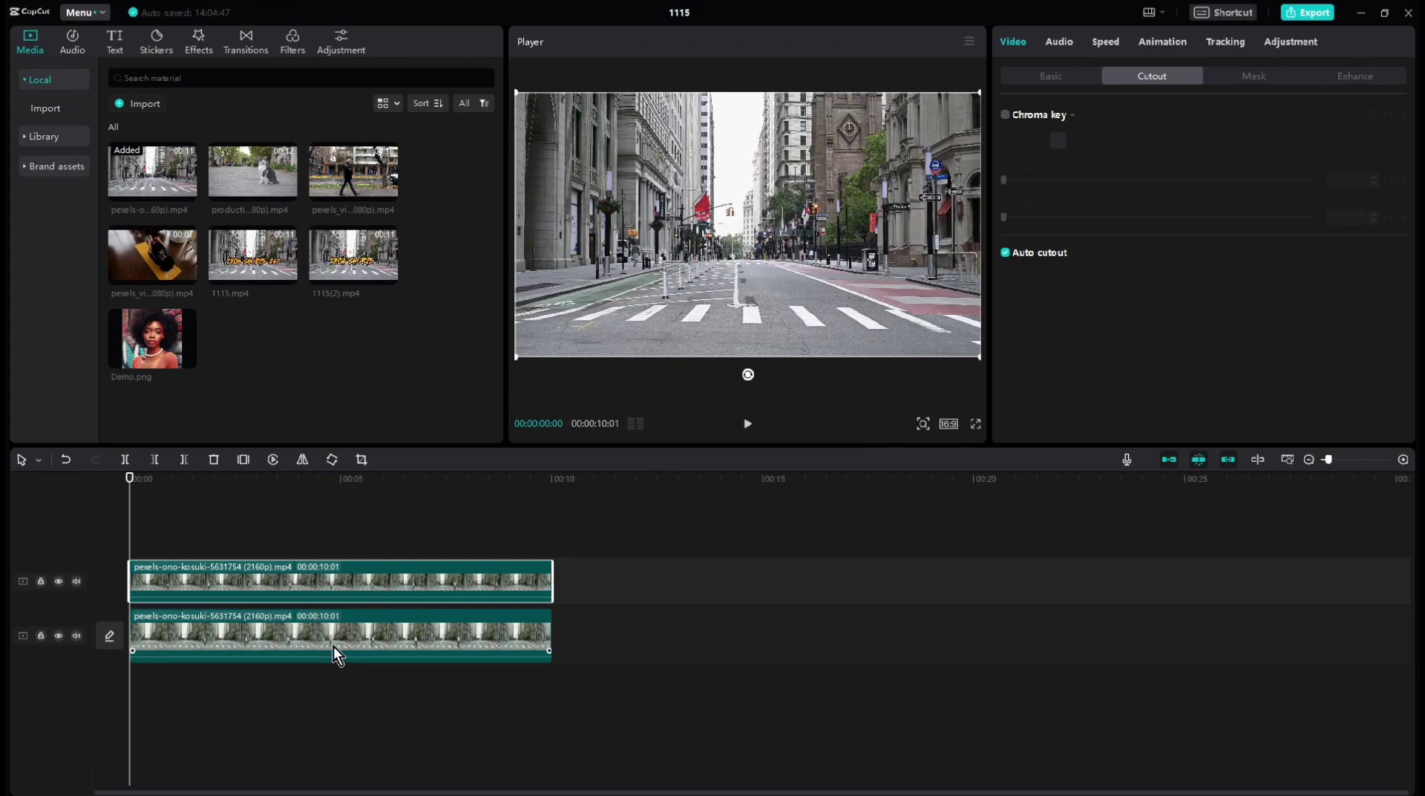
click(318, 629)
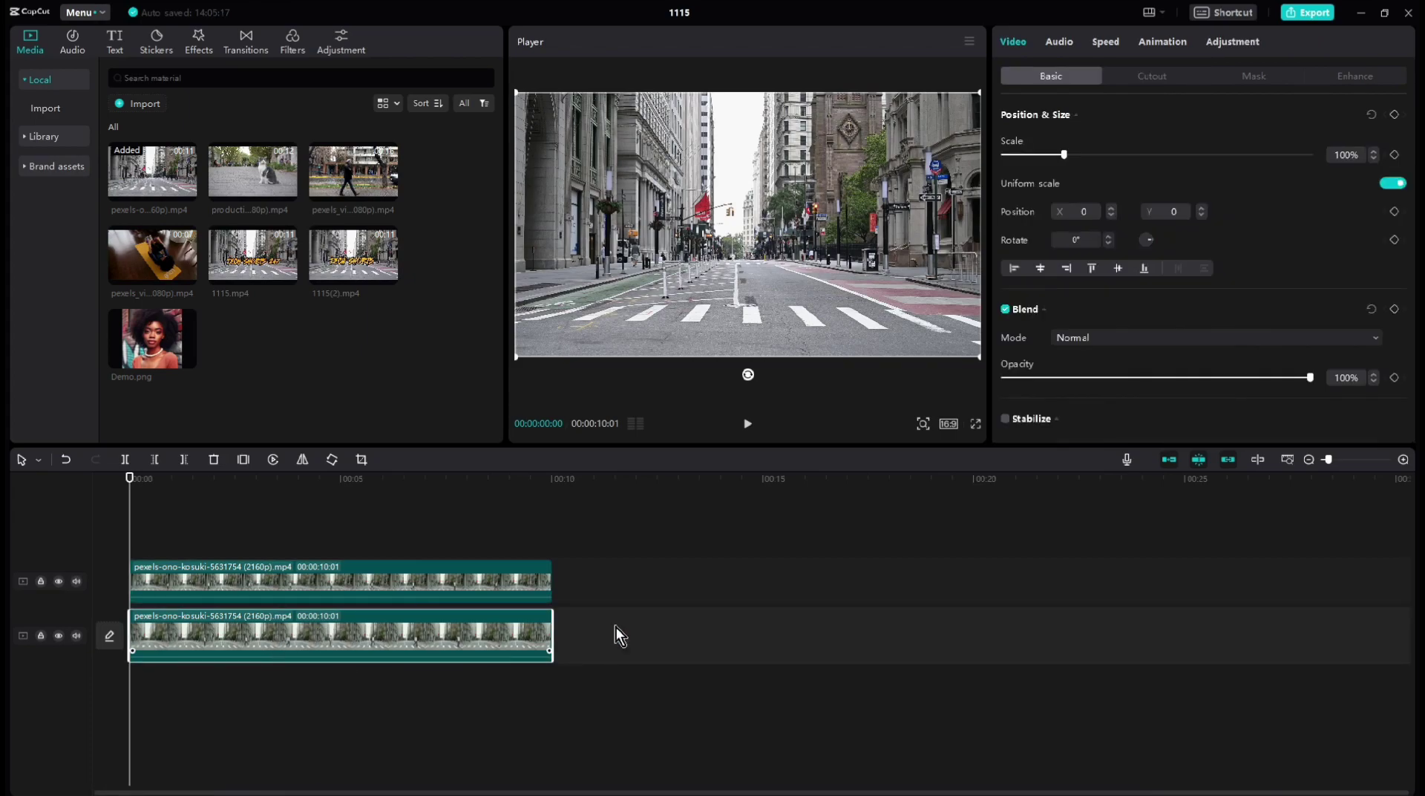
In Adjustment > Basic, set the lower clip to Temp -12, Saturation -50, Contrast -50.
click(1236, 43)
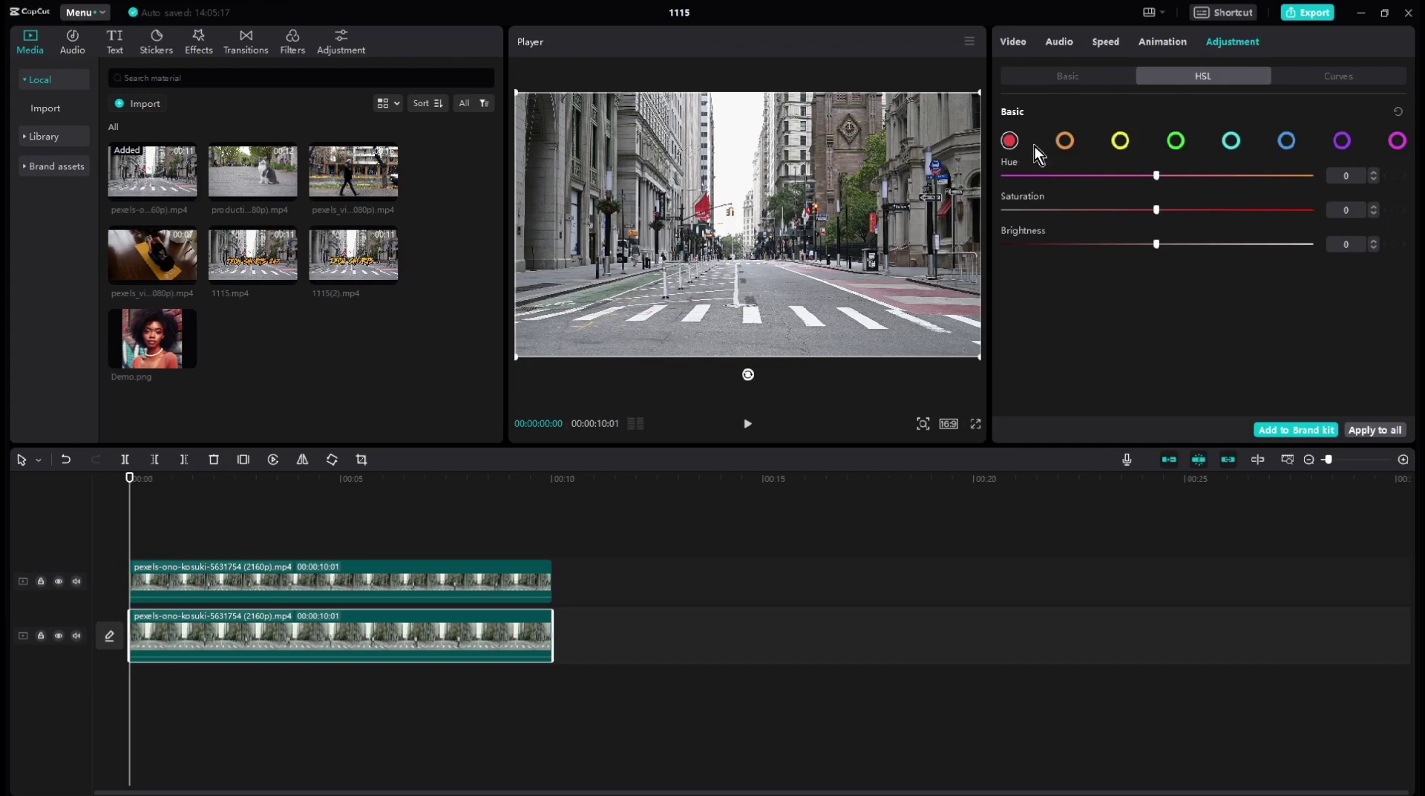
click(1070, 77)
scroll(1149, 331, down, 1)
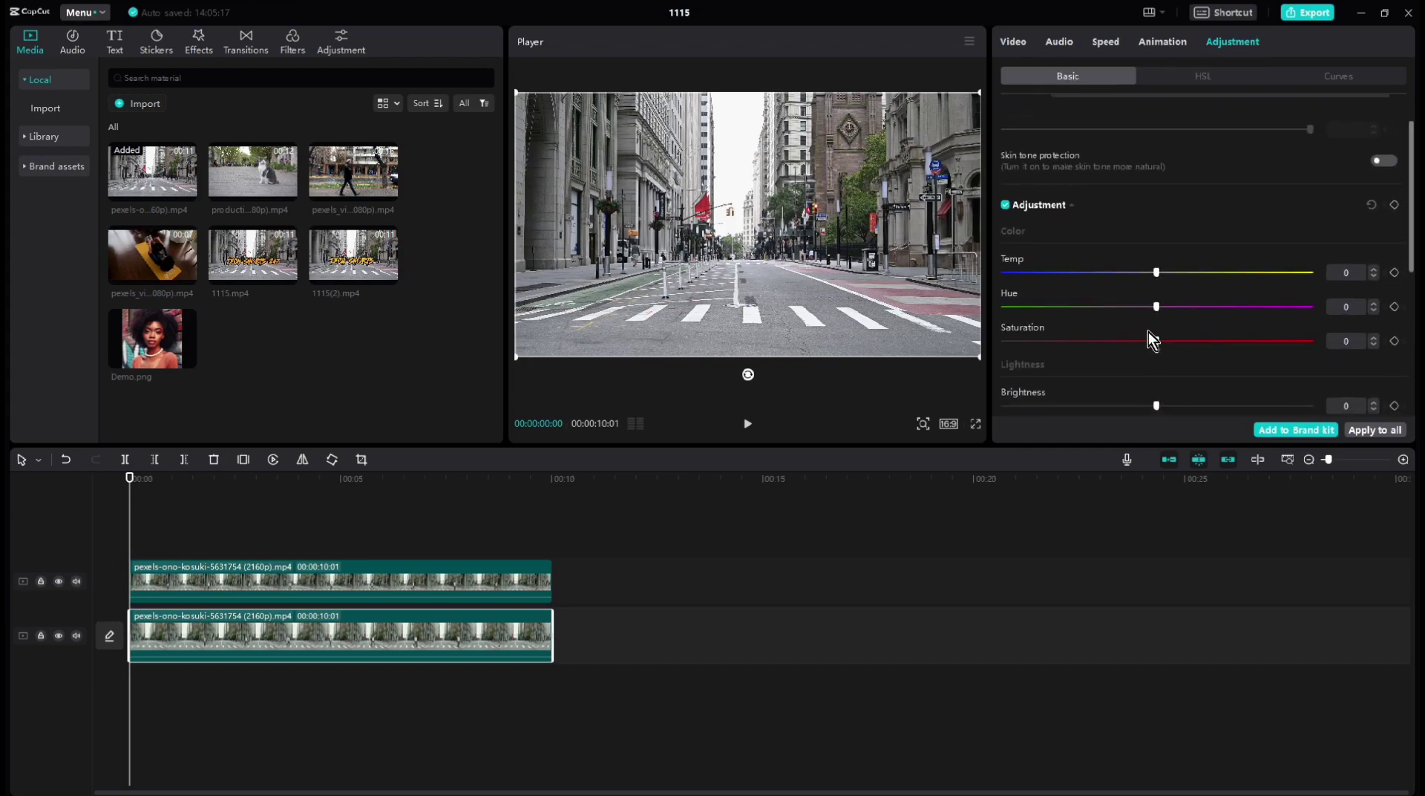
drag(1148, 331, 1004, 331)
drag(1154, 275, 1121, 274)
scroll(1142, 322, down, 1)
scroll(1142, 322, down, 2)
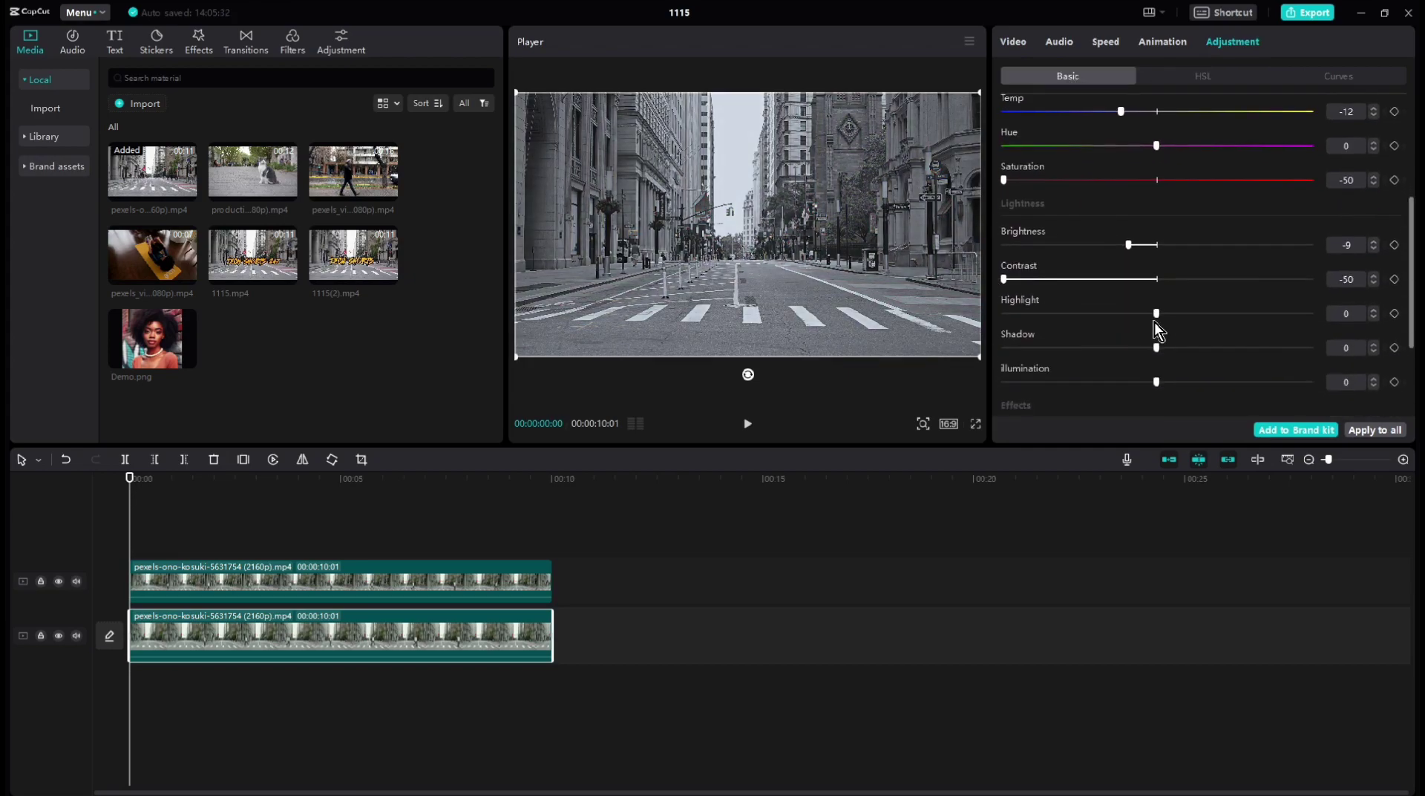
drag(1154, 327, 1240, 324)
scroll(1240, 325, down, 2)
Mute the cyan tones in HSL (Hue -75, Saturation -72) and play back the greyed composite.
click(1196, 77)
click(556, 590)
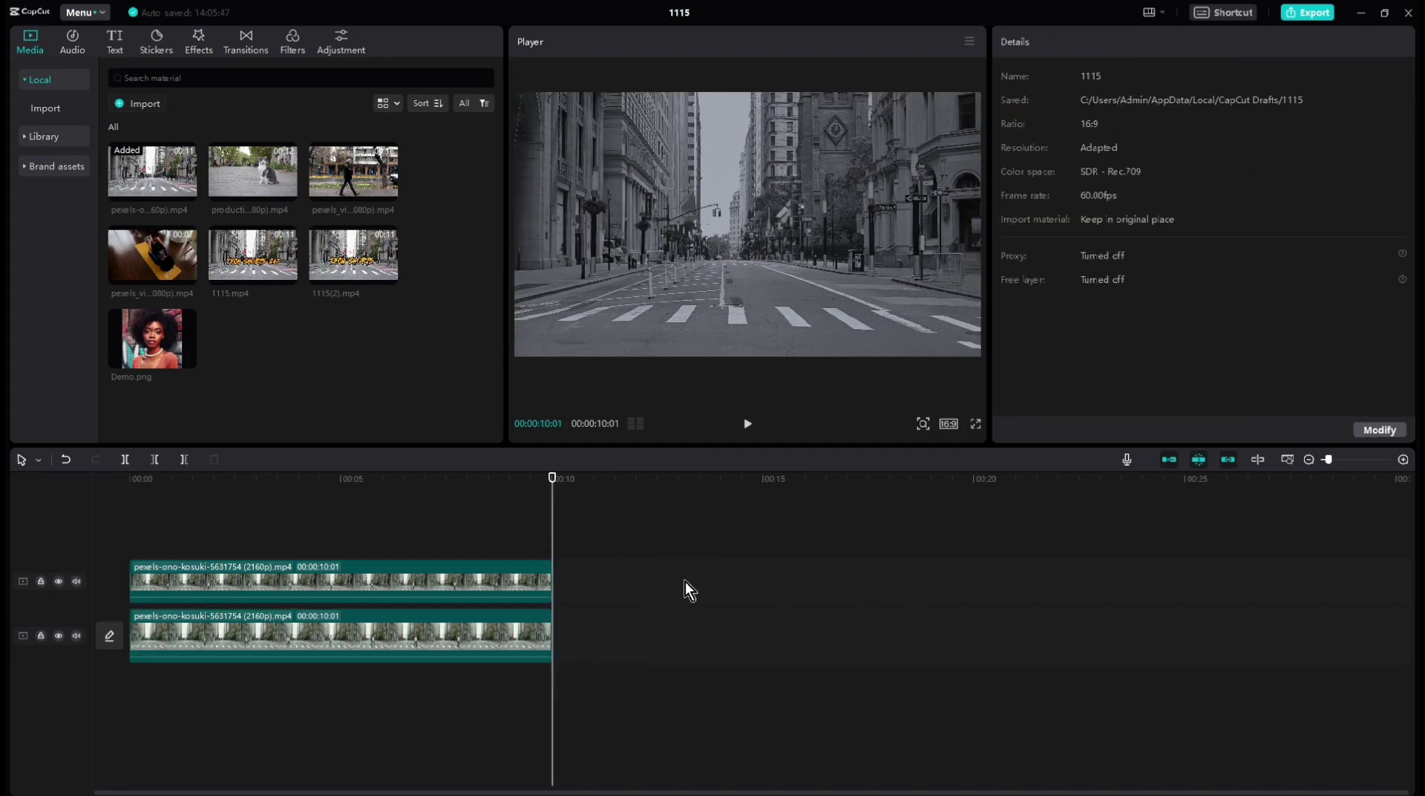
click(748, 424)
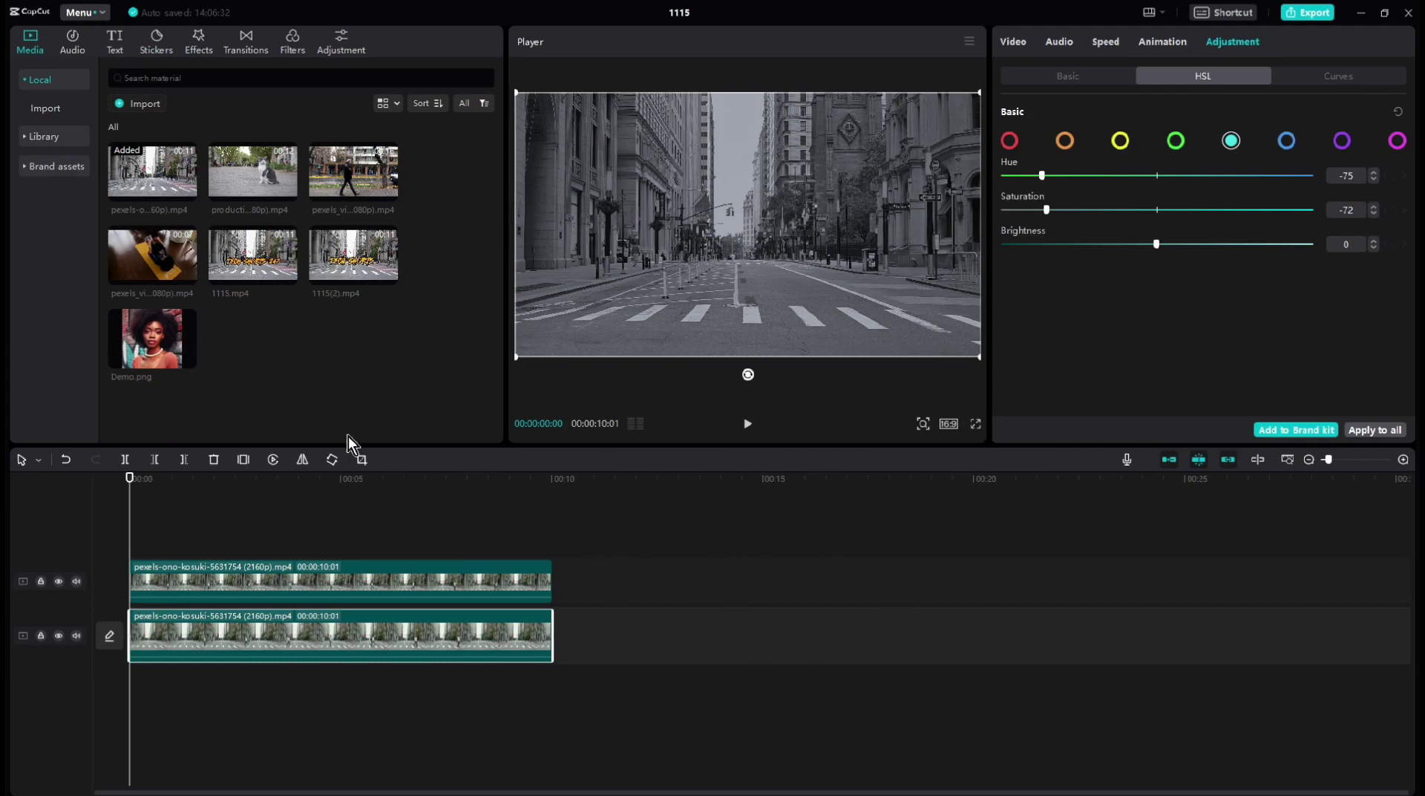
Apply the Retro VHS II filter to the lower street clip and preview it.
click(293, 42)
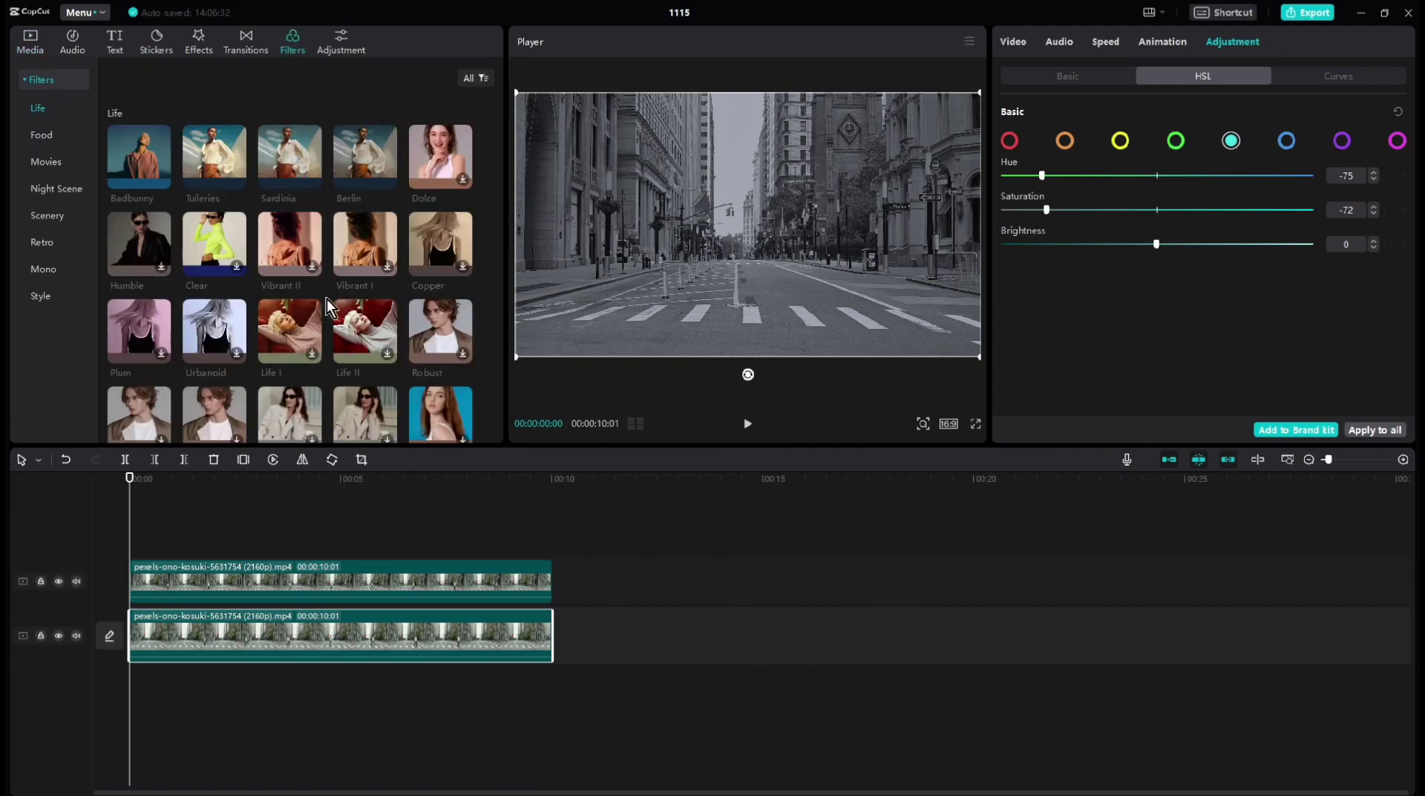
scroll(317, 326, down, 15)
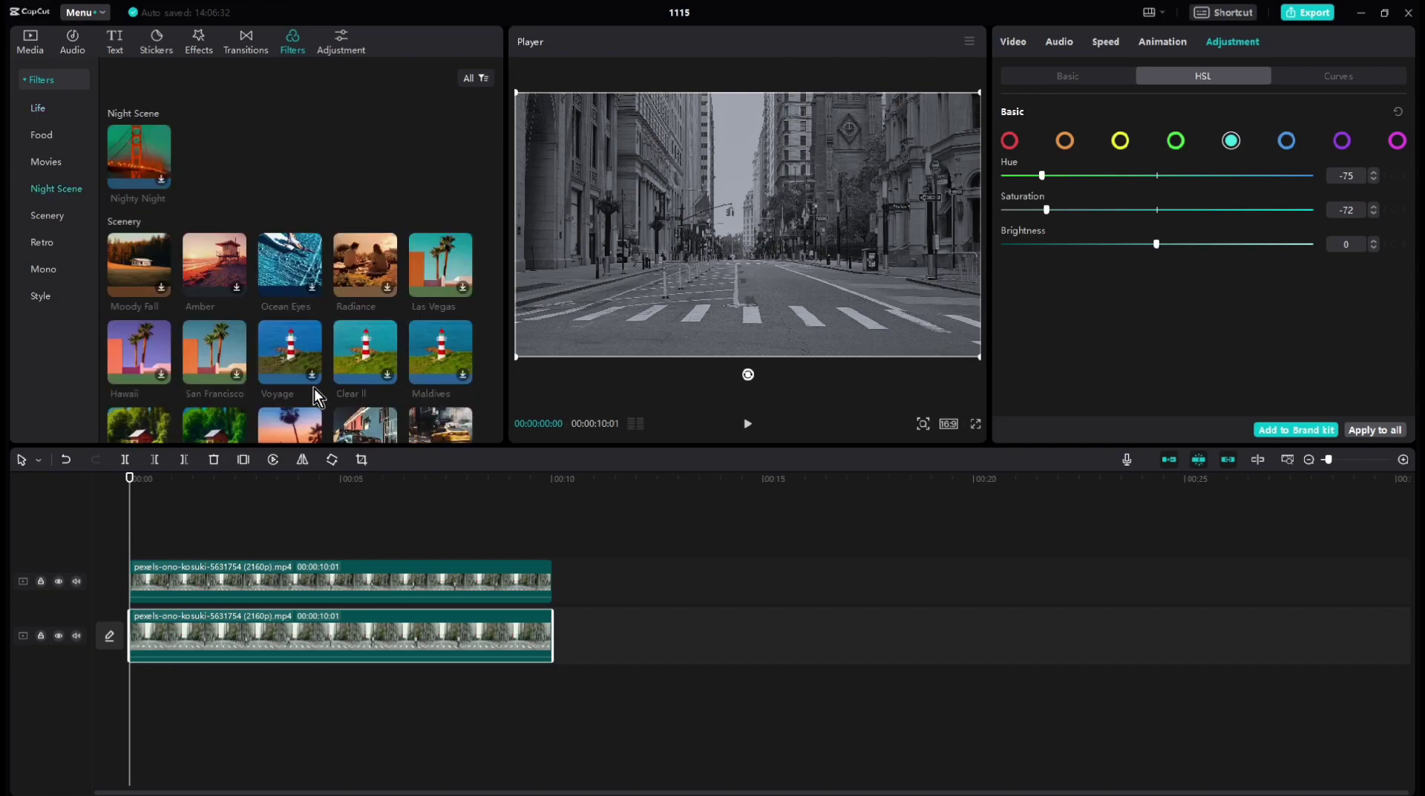
scroll(378, 334, down, 10)
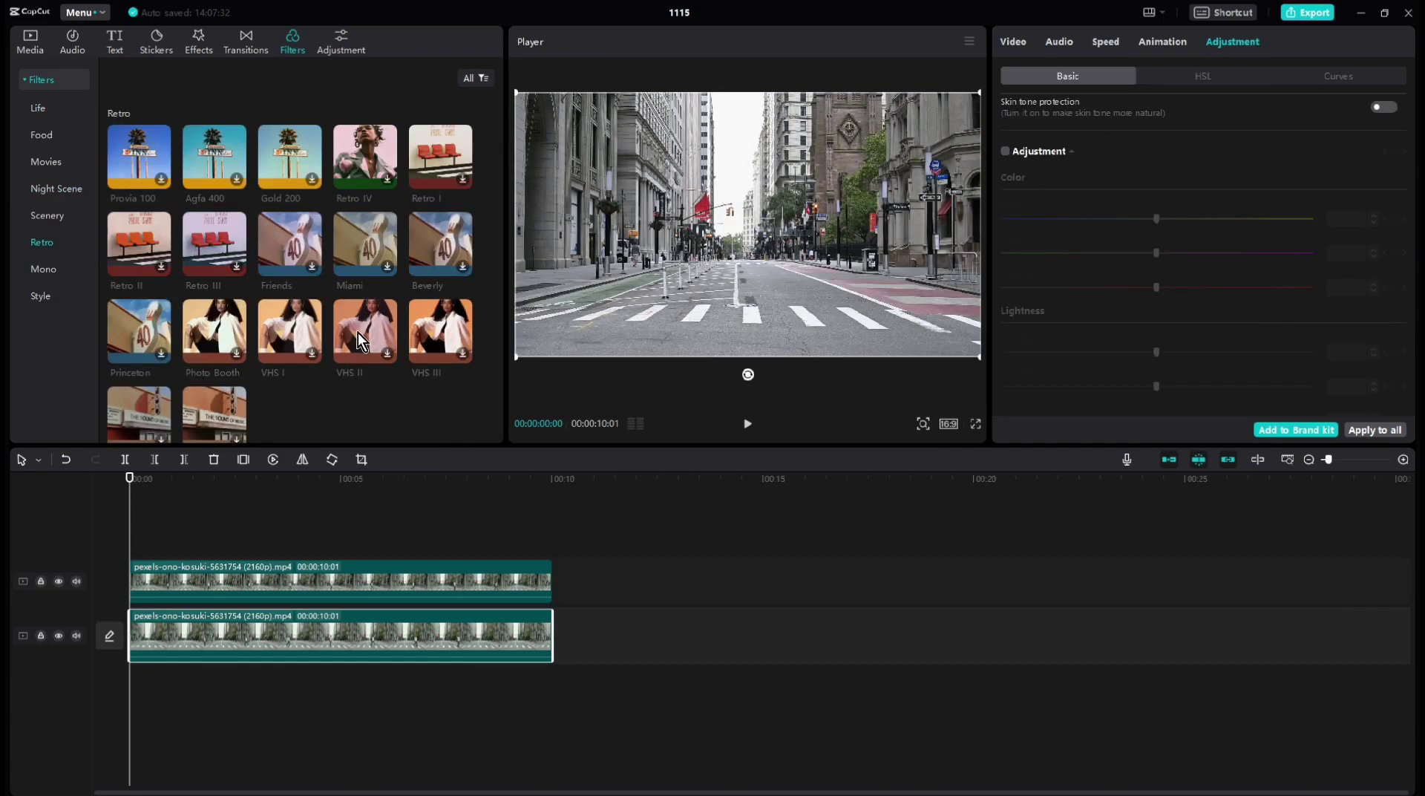
drag(380, 349, 229, 642)
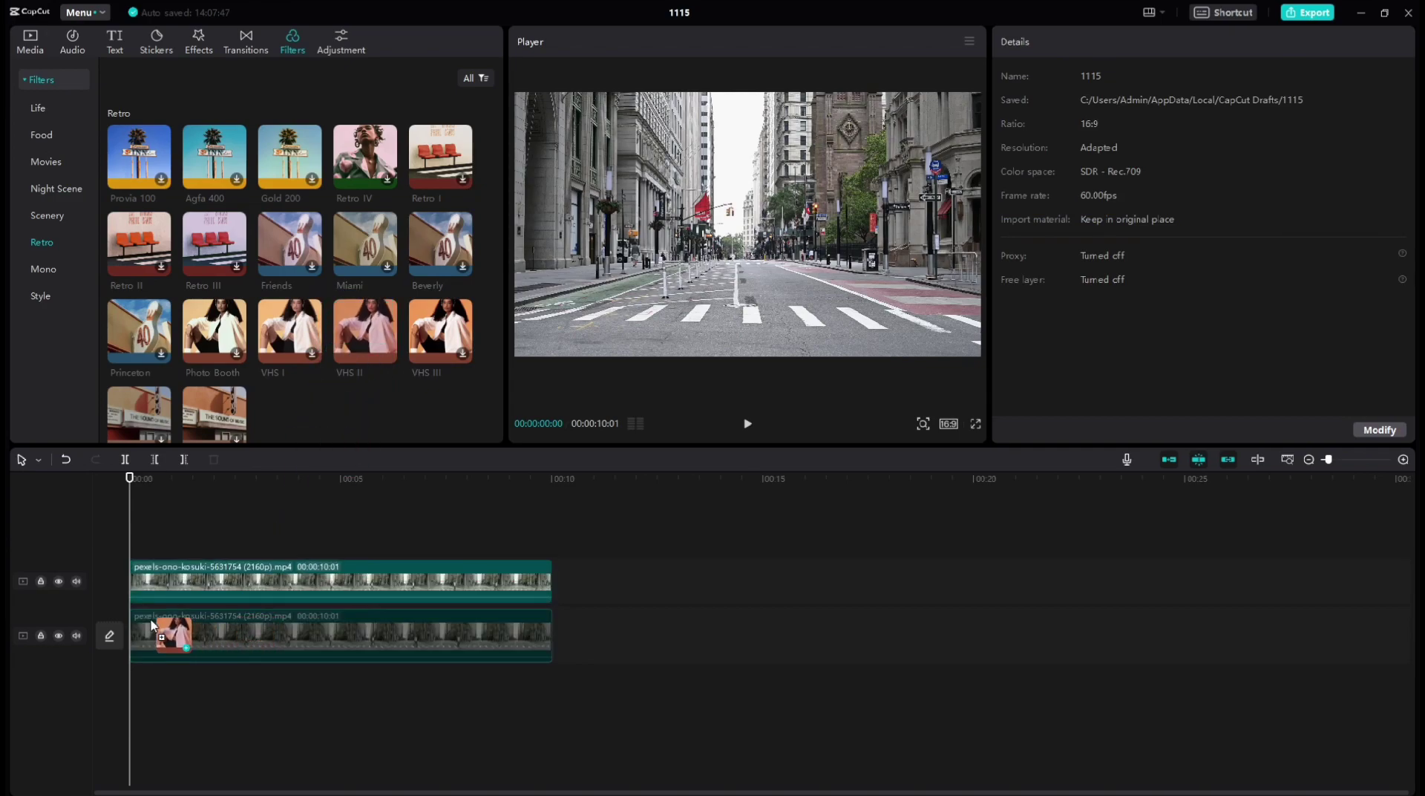
drag(228, 639, 157, 631)
click(747, 424)
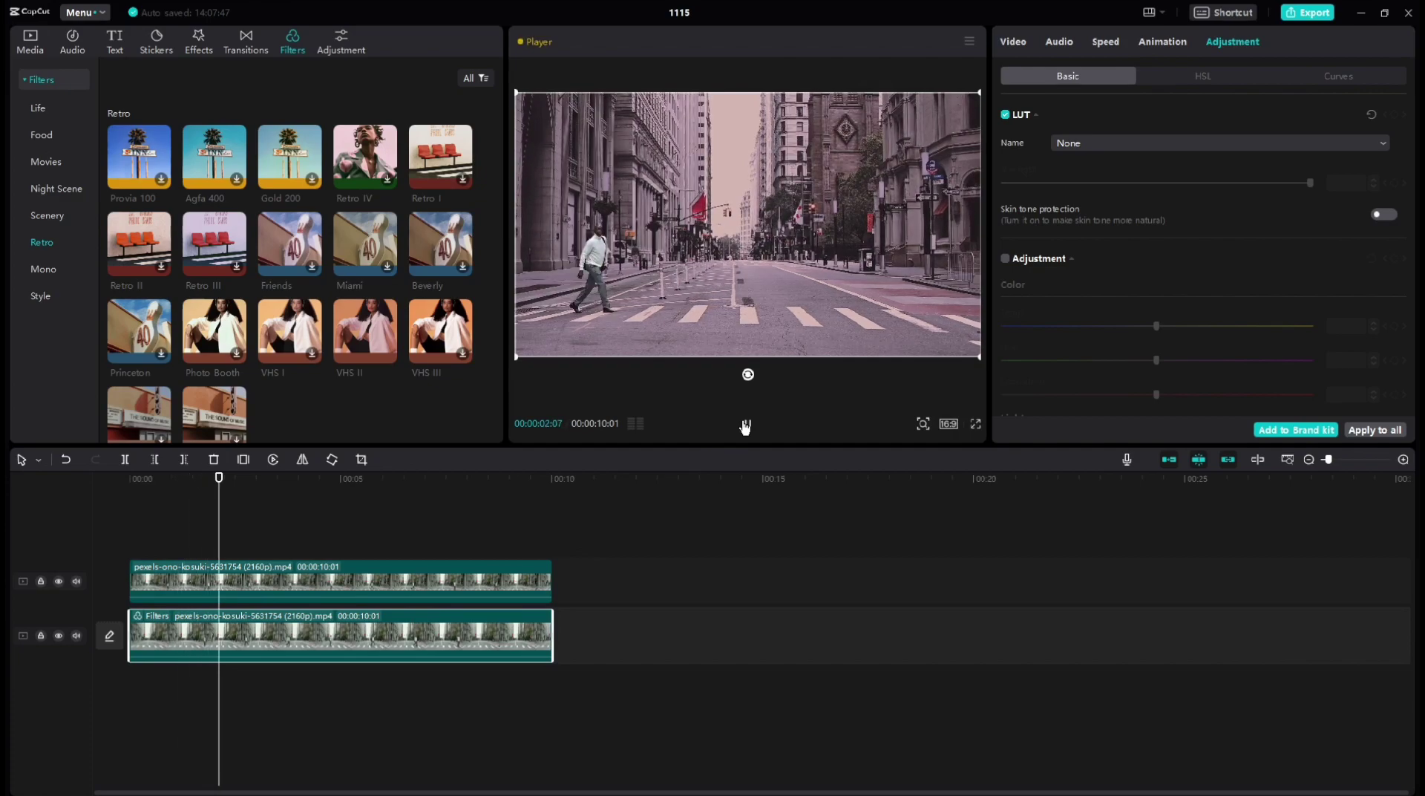
click(747, 424)
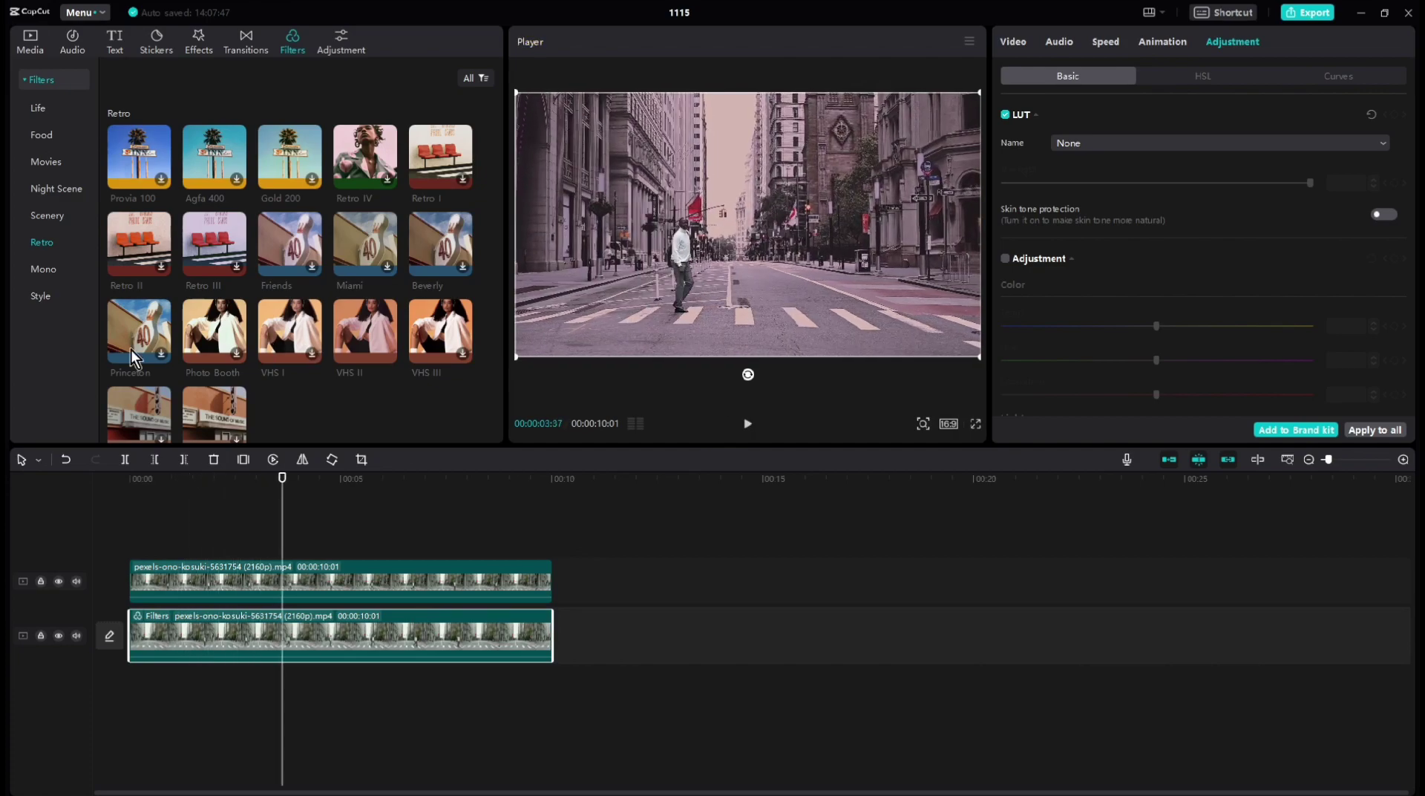
Replace it with the Mono Tunnel filter, then download the Night Vision filter.
scroll(140, 323, down, 3)
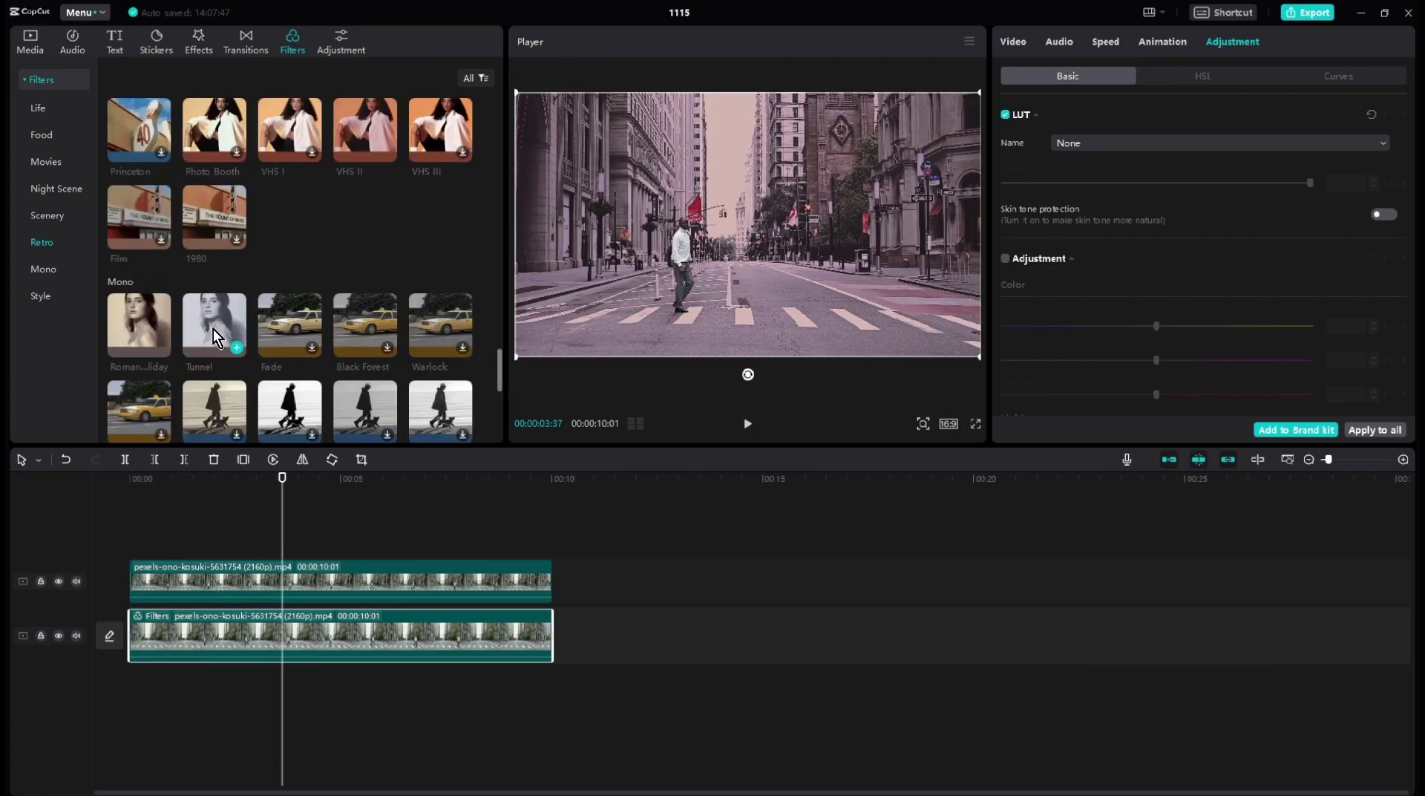
drag(213, 328, 163, 631)
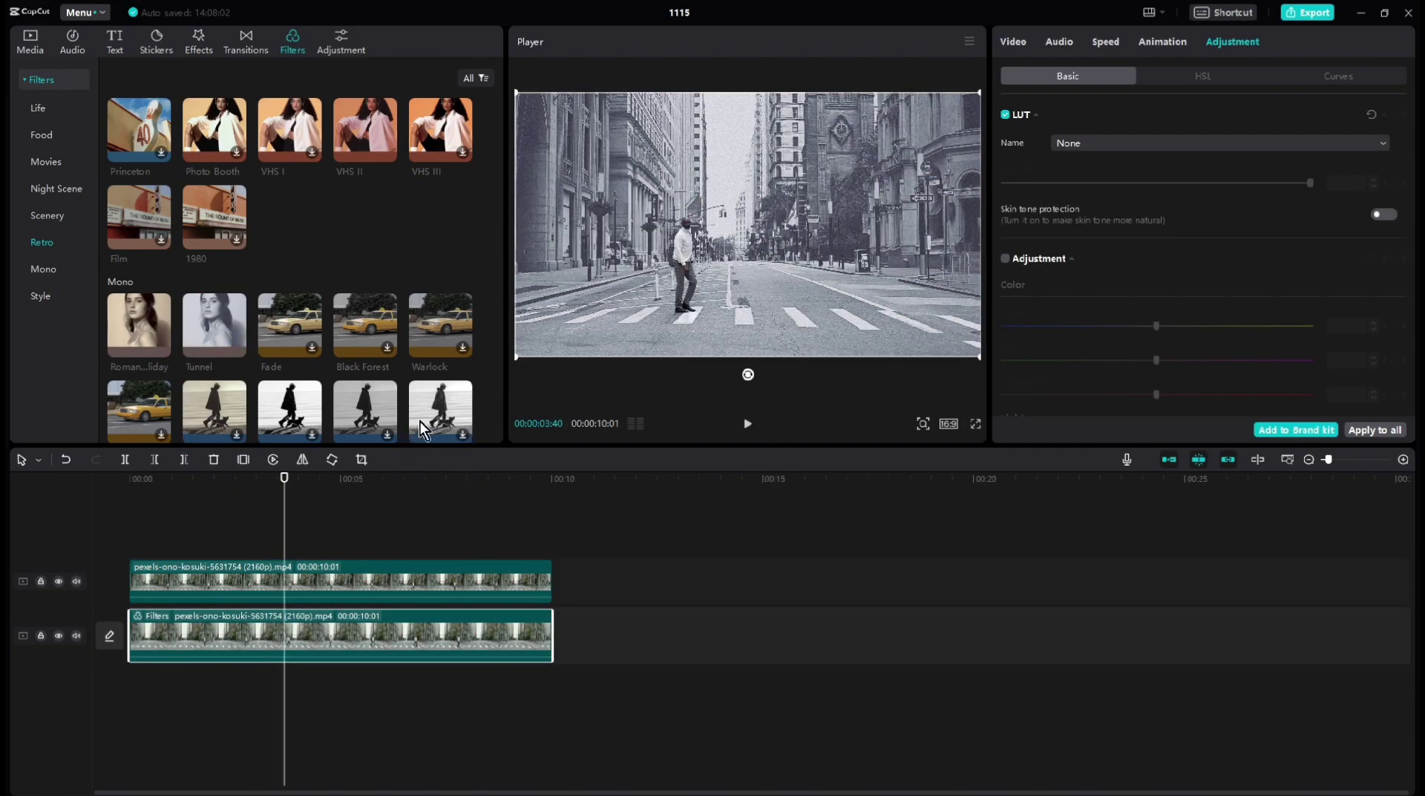
scroll(389, 359, down, 2)
scroll(389, 359, down, 2)
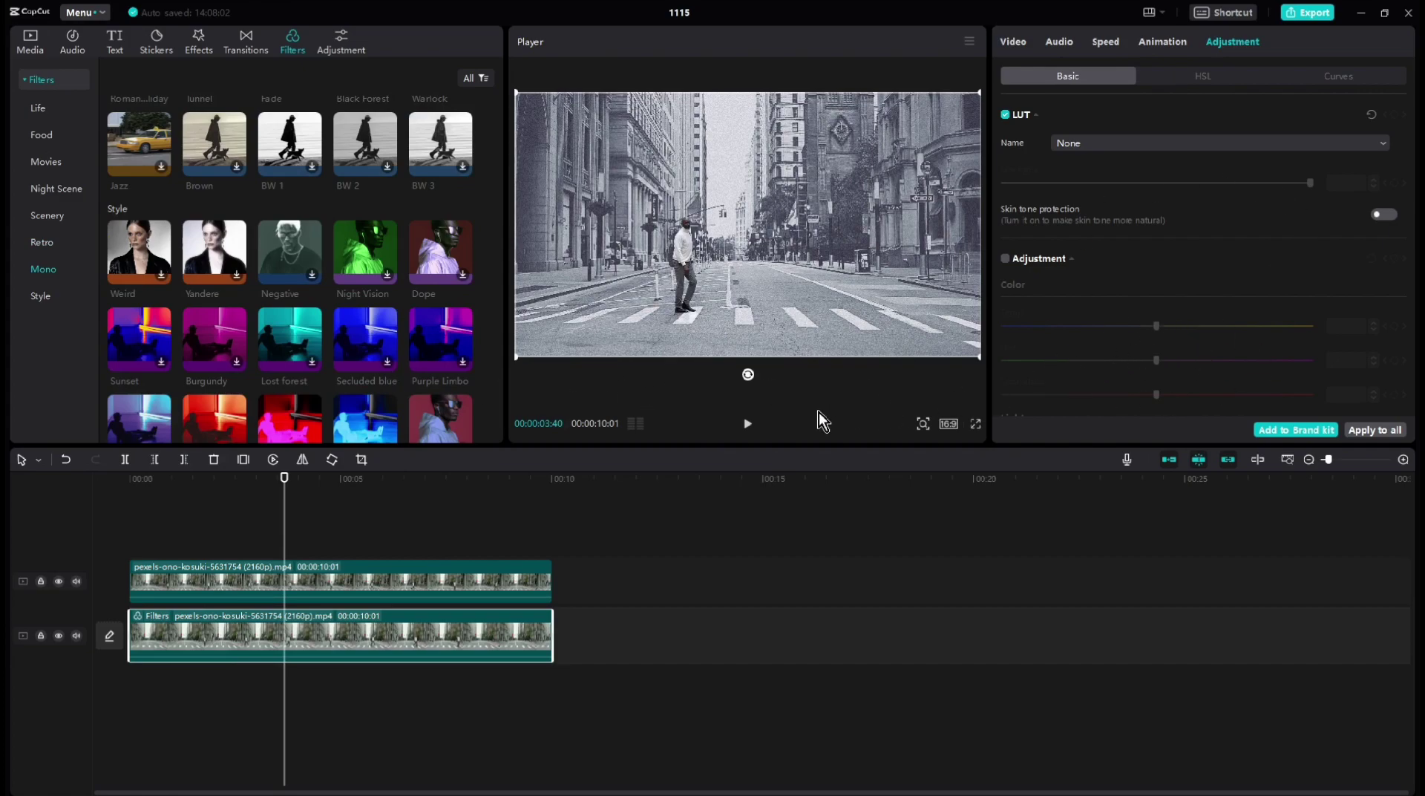
click(382, 271)
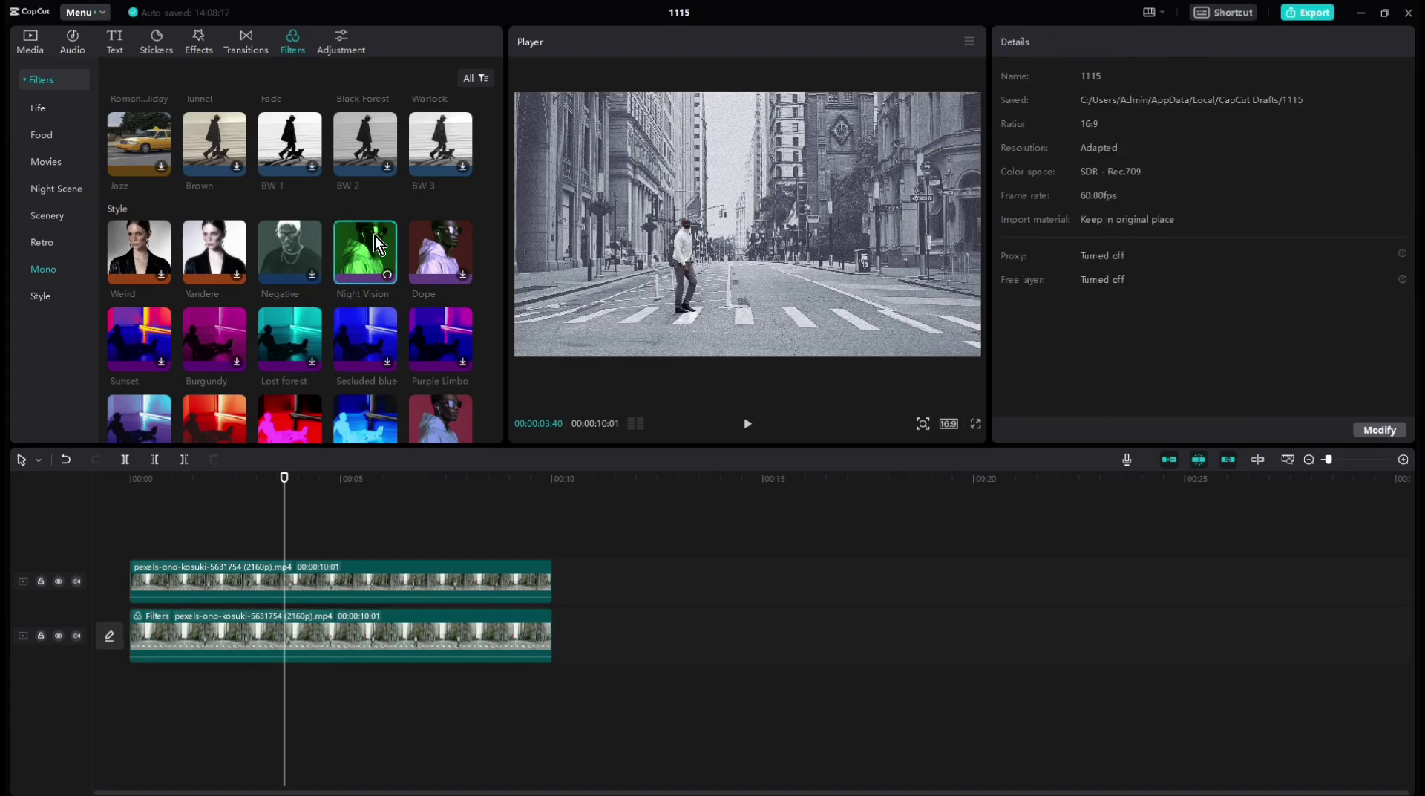
Try Night Vision and Negative on the background, settle on the purple Dope filter, and preview.
drag(375, 234, 184, 621)
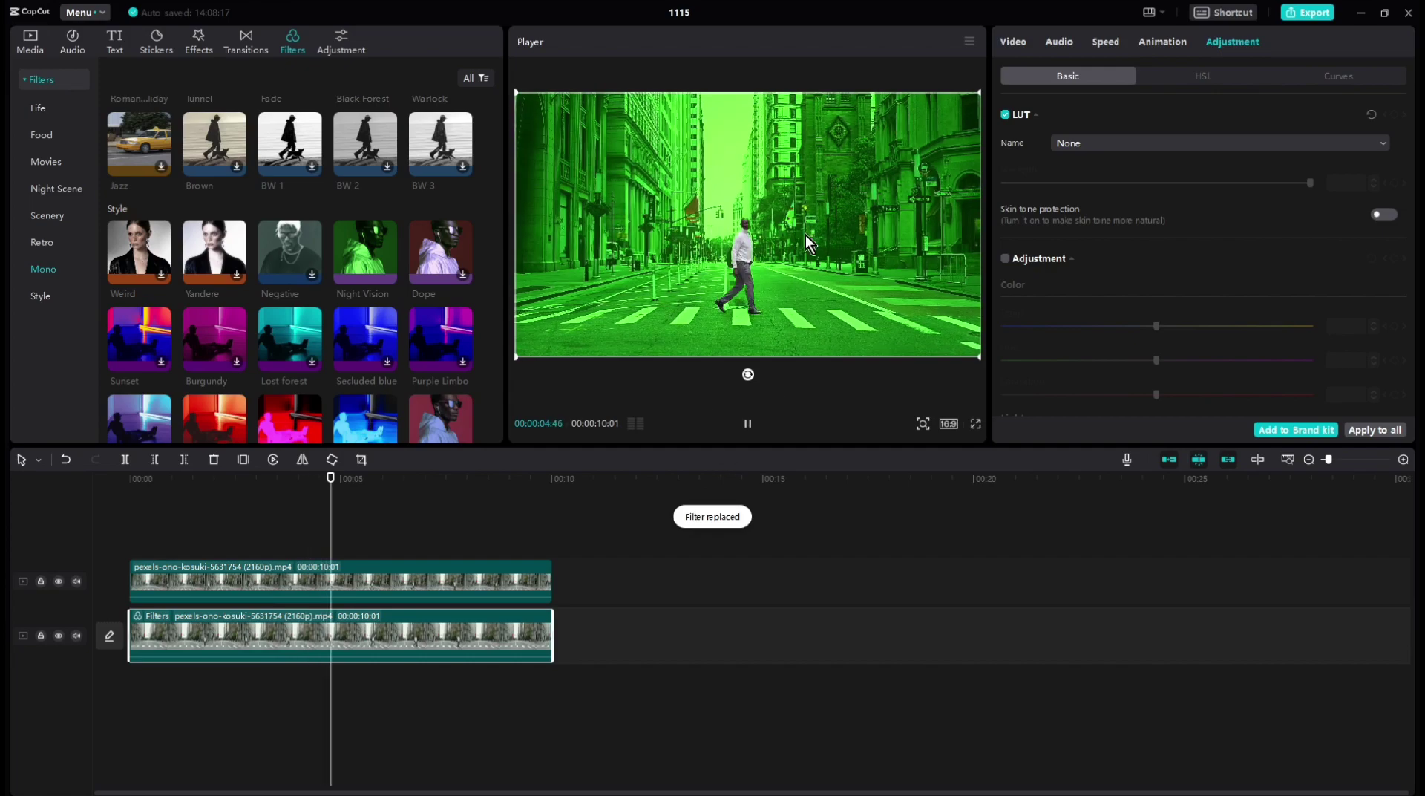
drag(290, 253, 156, 636)
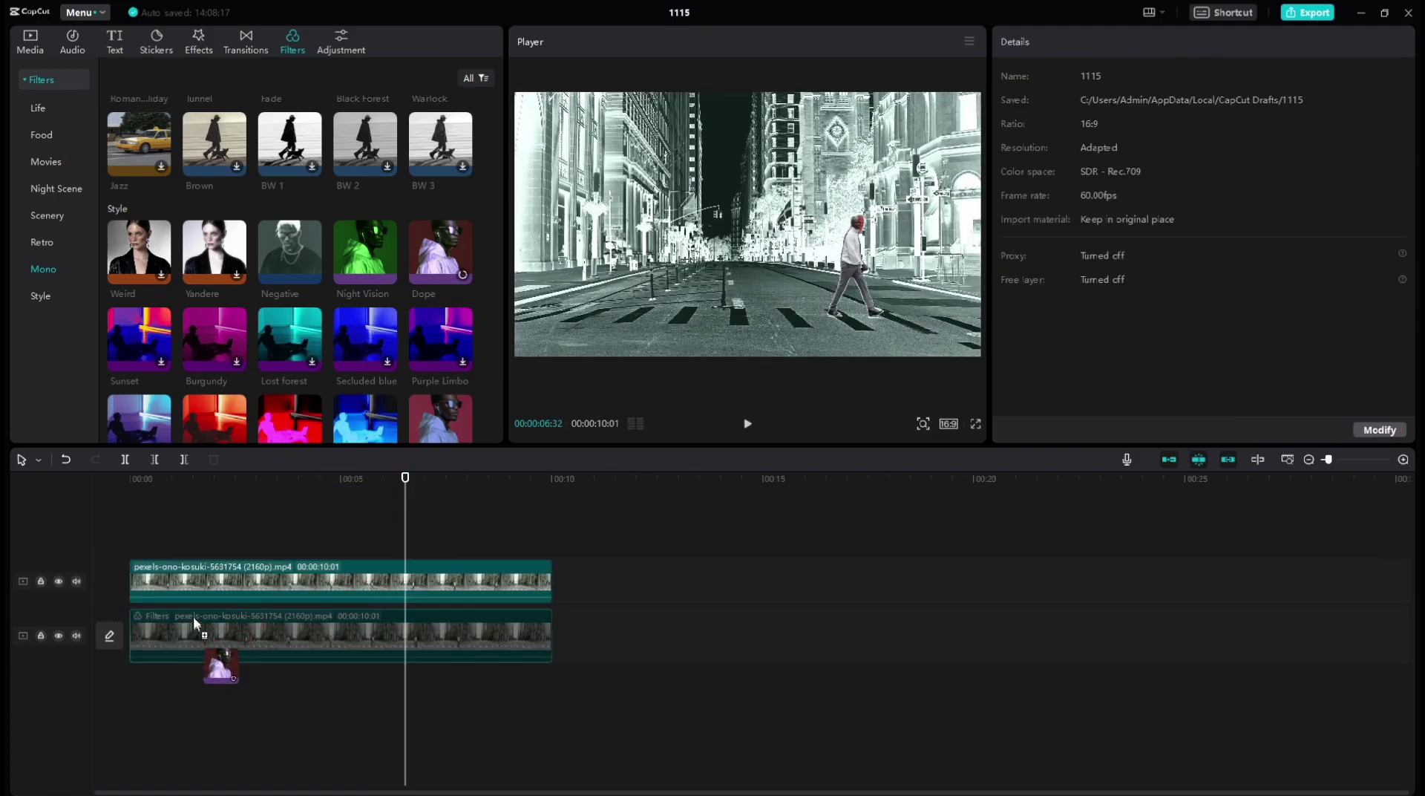
drag(441, 282, 193, 616)
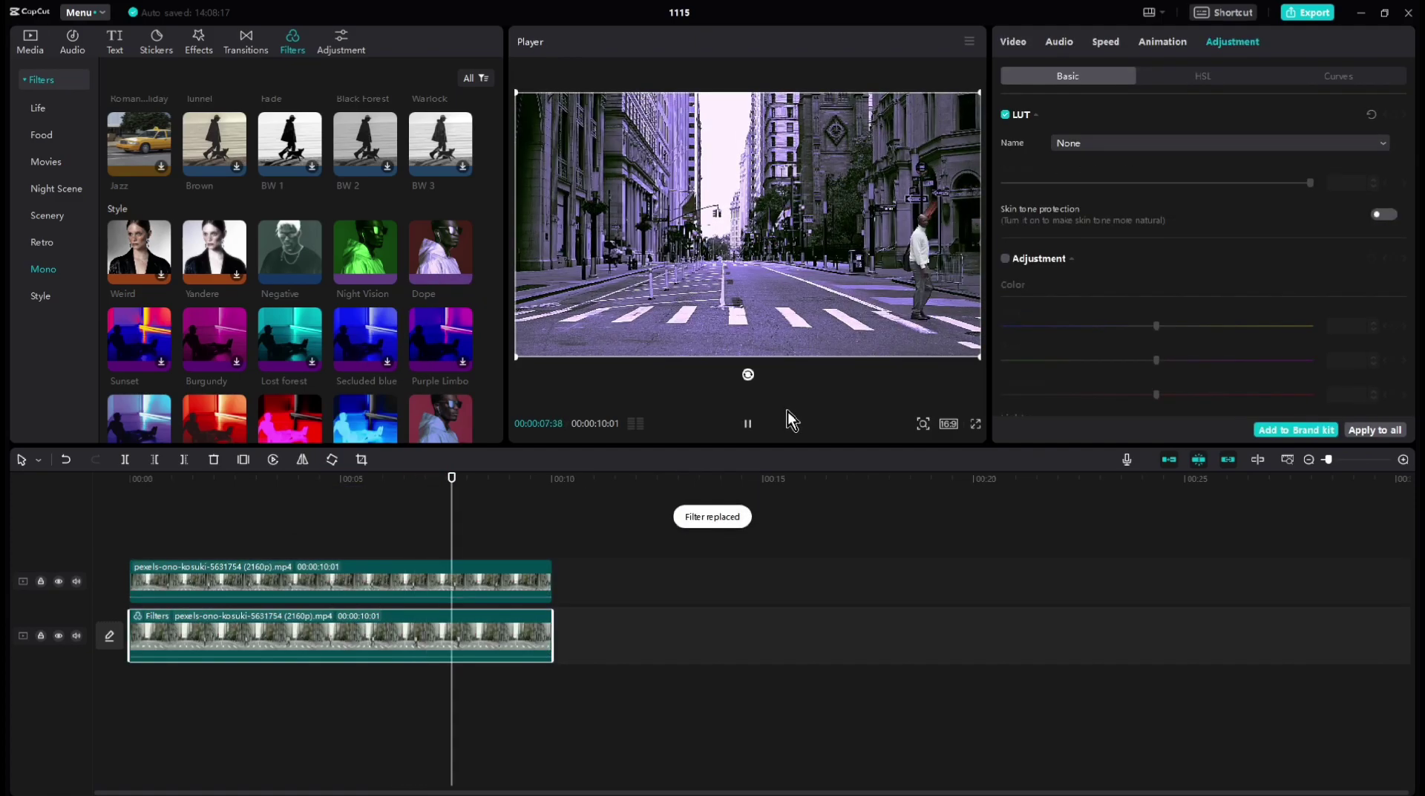
click(747, 423)
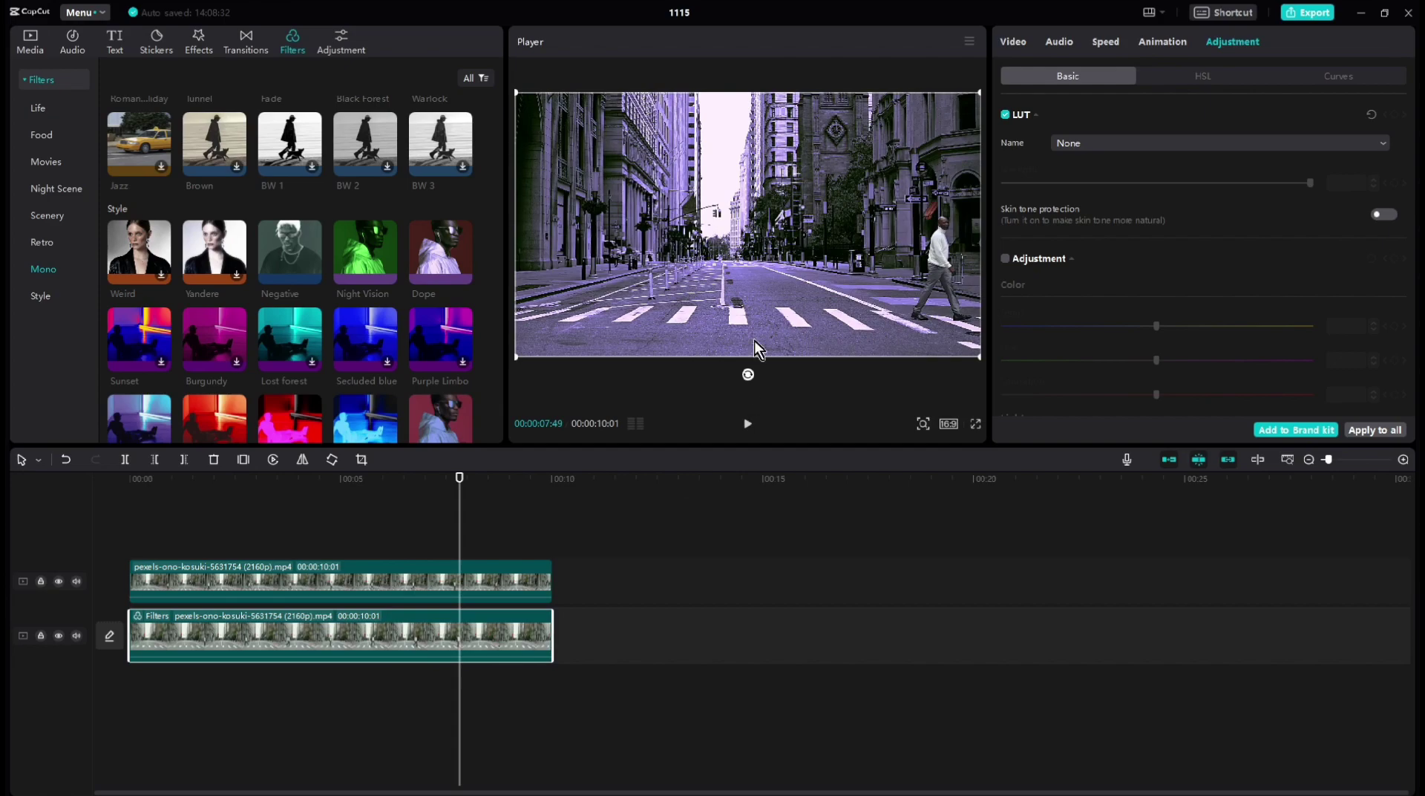